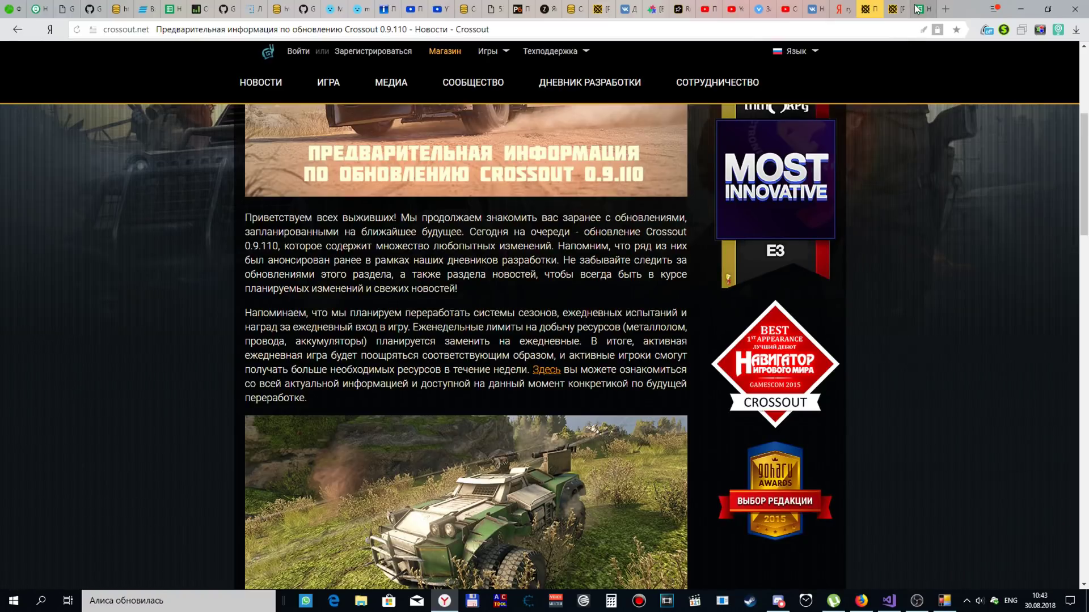
# Switch to Crossout Trade Helper and refresh the data for the mechanic badges (Значки механников).
pyautogui.click(946, 604)
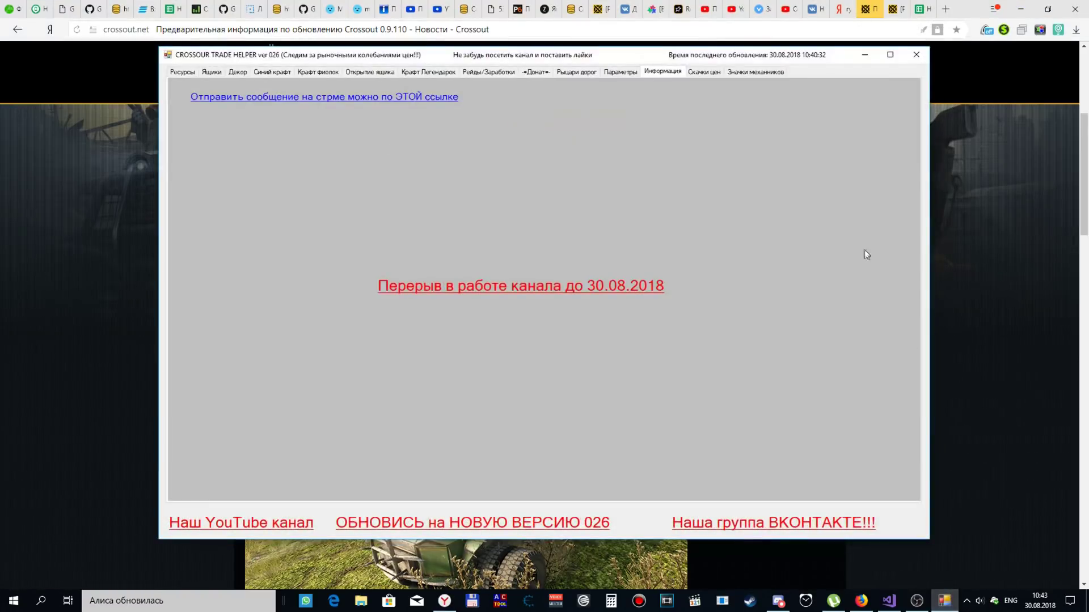
pyautogui.click(767, 74)
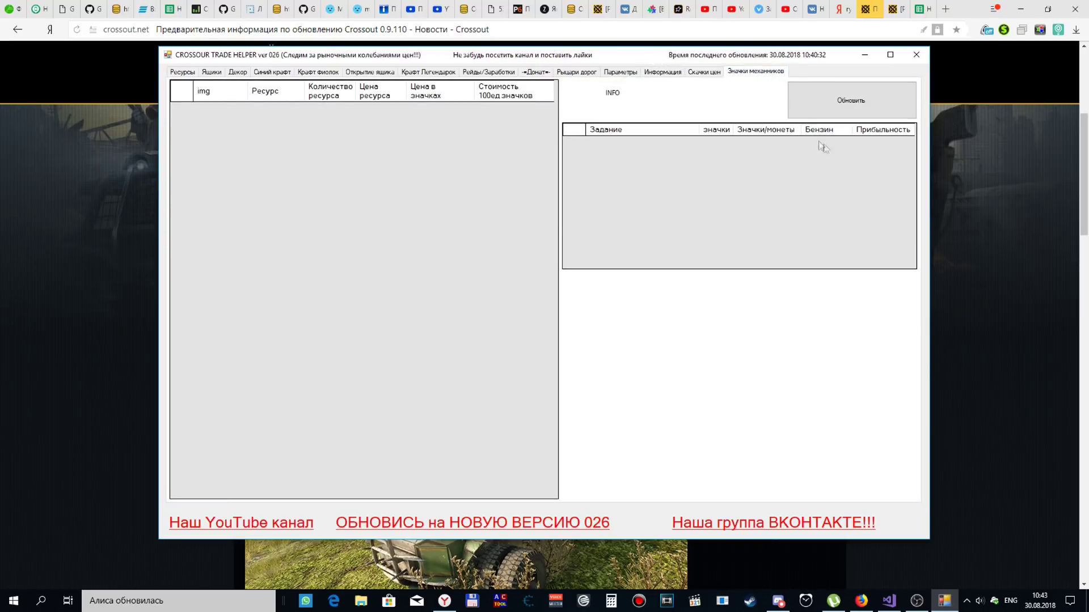
pyautogui.click(821, 102)
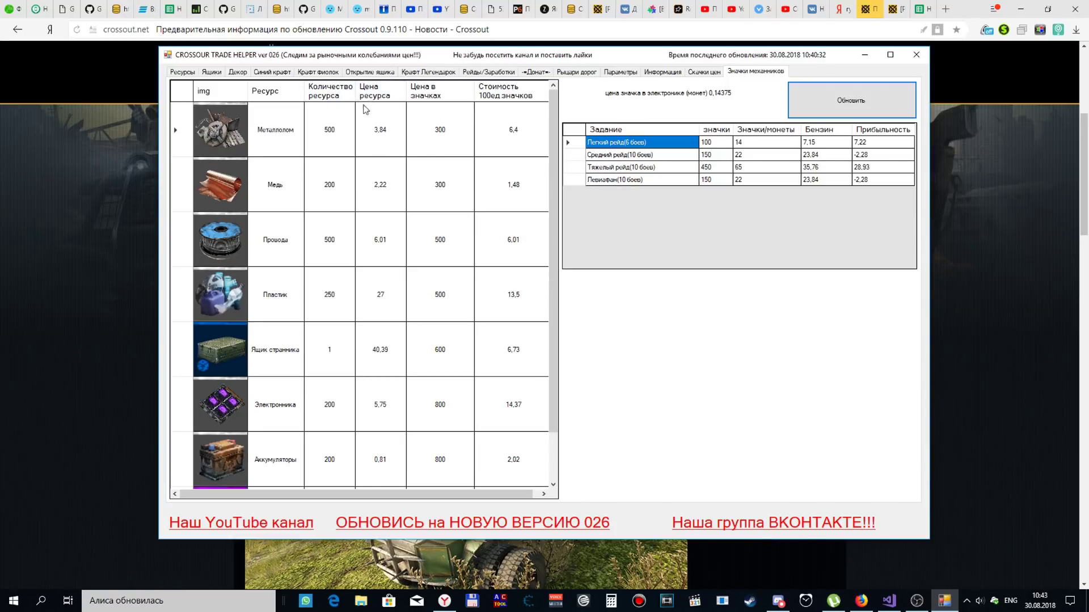
# Sort the resources by the value of 100 badges from highest to lowest and review the whole list.
pyautogui.click(513, 102)
pyautogui.click(520, 101)
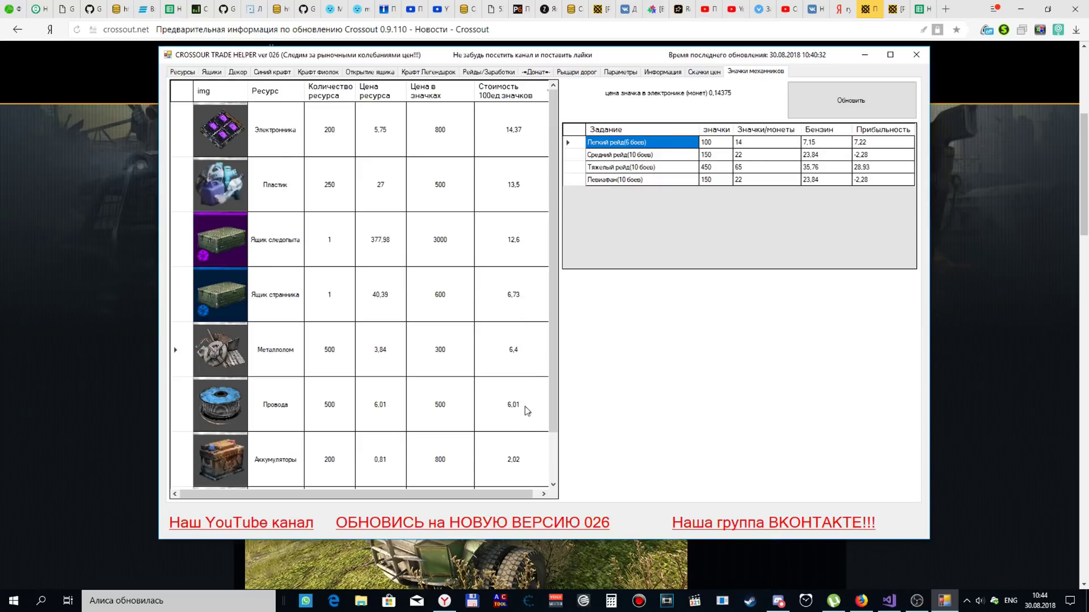
pyautogui.scroll(-1, 533, 403)
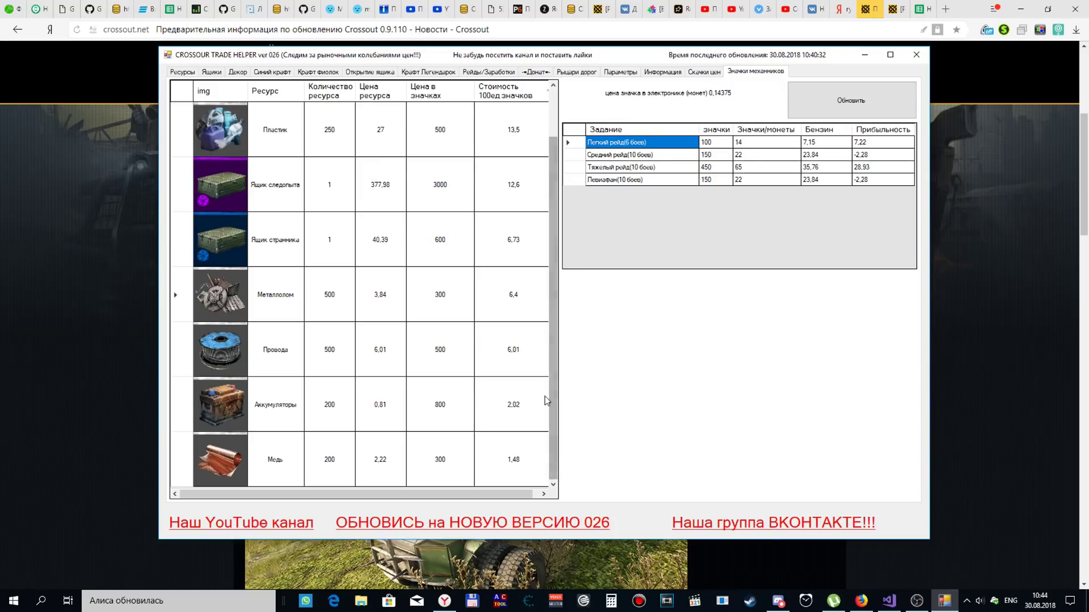
pyautogui.scroll(1, 544, 440)
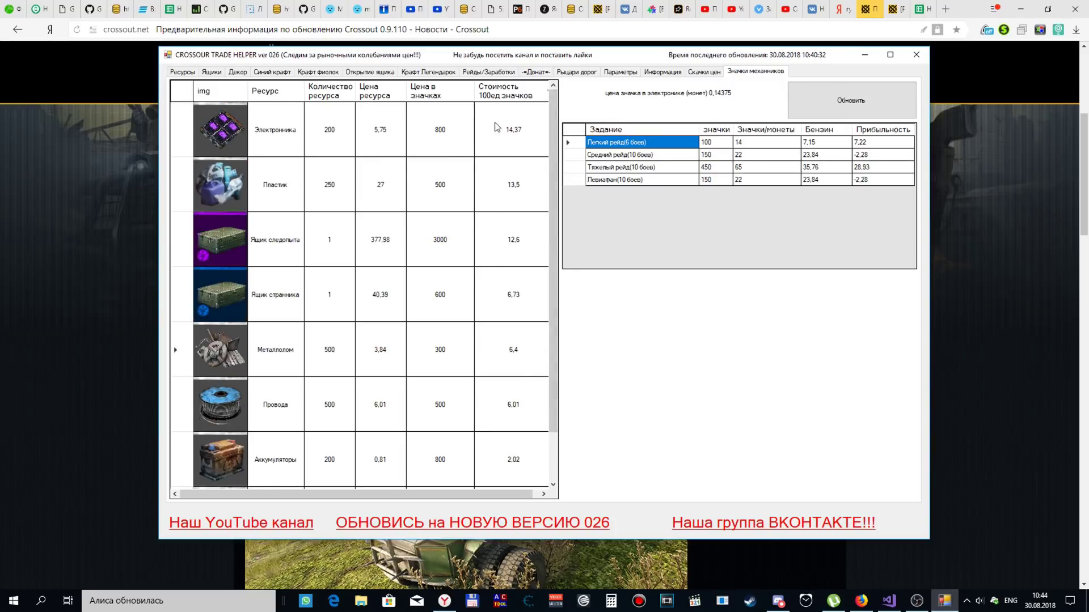
pyautogui.scroll(-1, 510, 349)
pyautogui.scroll(1, 517, 324)
pyautogui.scroll(-1, 527, 165)
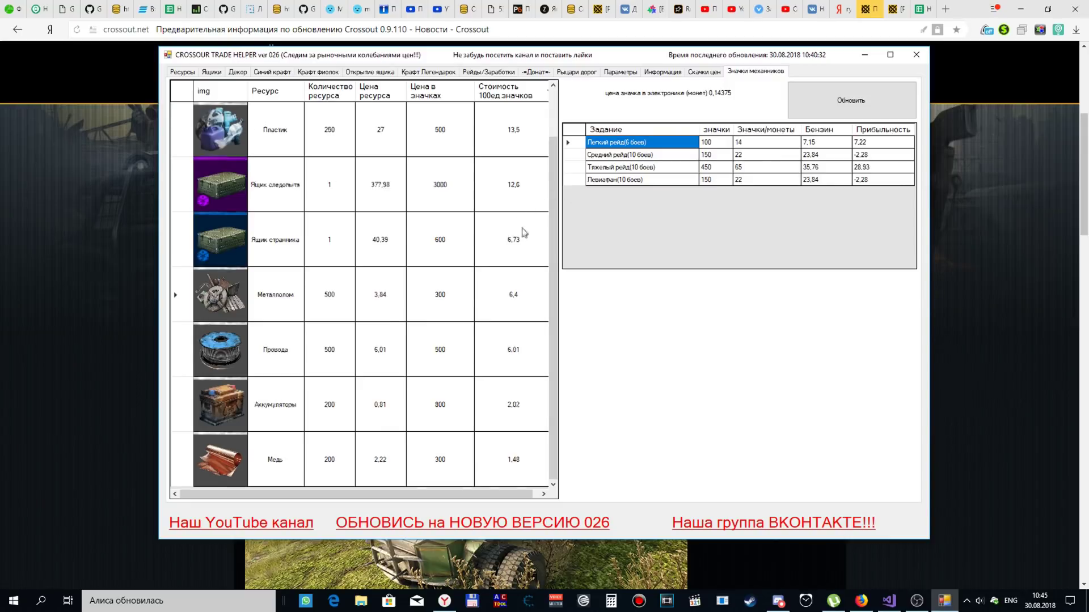
pyautogui.scroll(1, 519, 233)
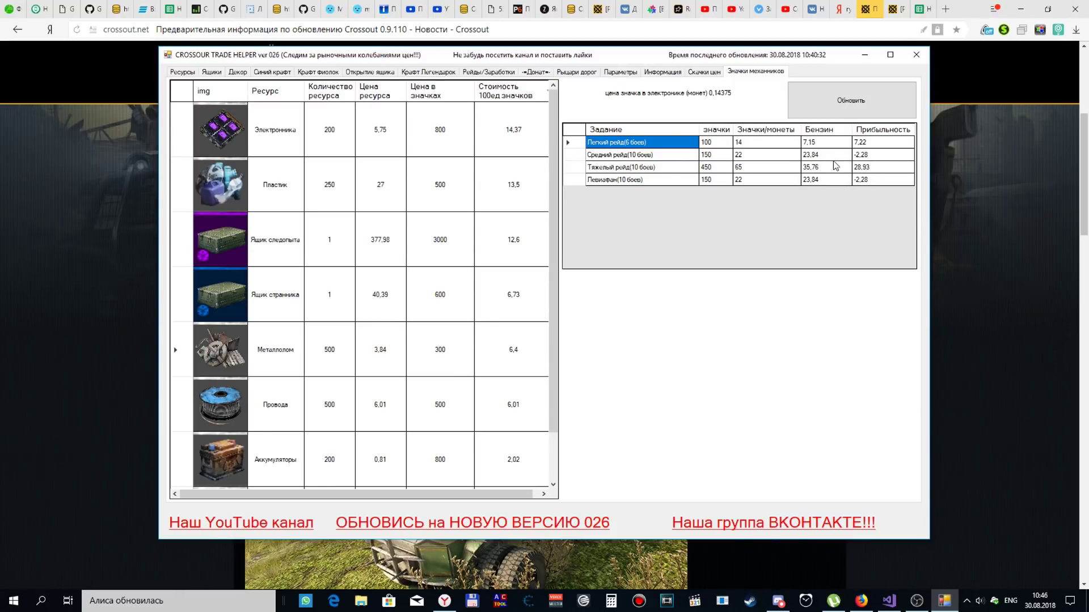
# Switch to the Google Sheets table Новая таблица and go through the badge rewards of the tasks in B2:B11.
pyautogui.click(922, 10)
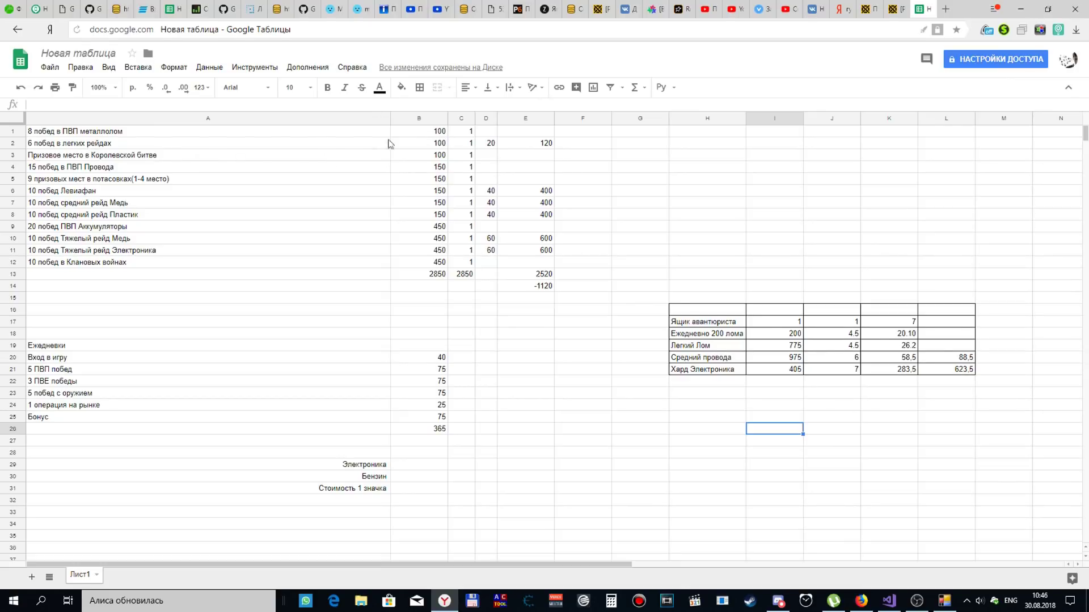
pyautogui.click(439, 145)
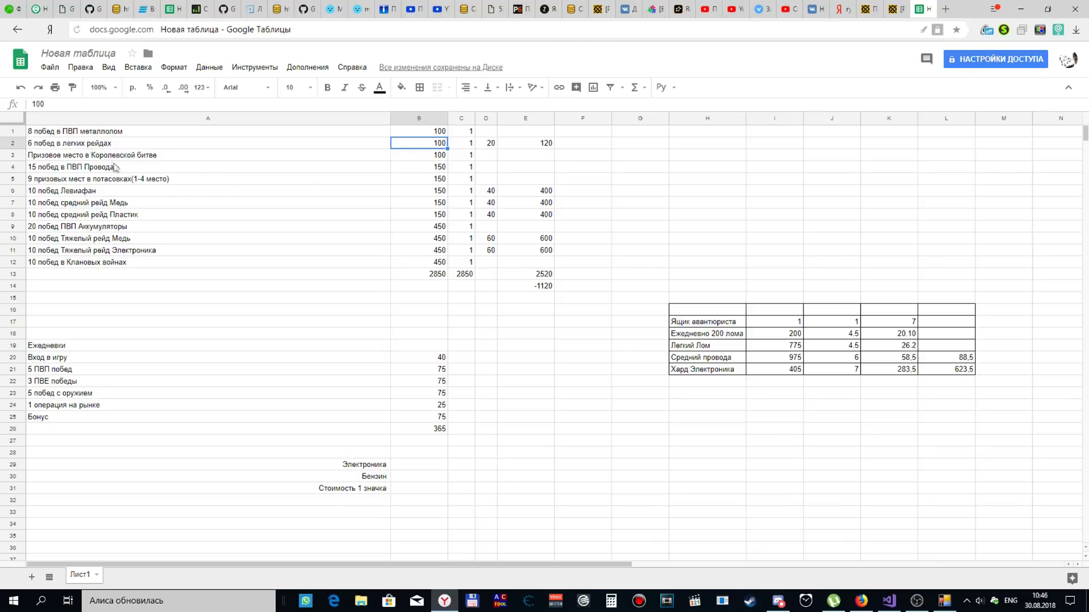
pyautogui.click(438, 157)
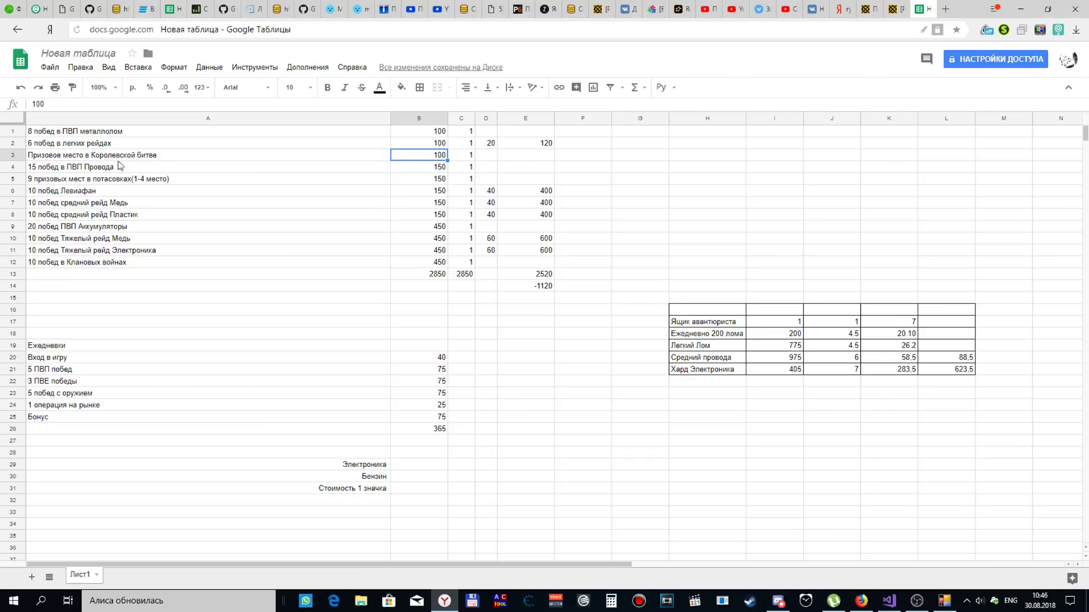
pyautogui.click(443, 168)
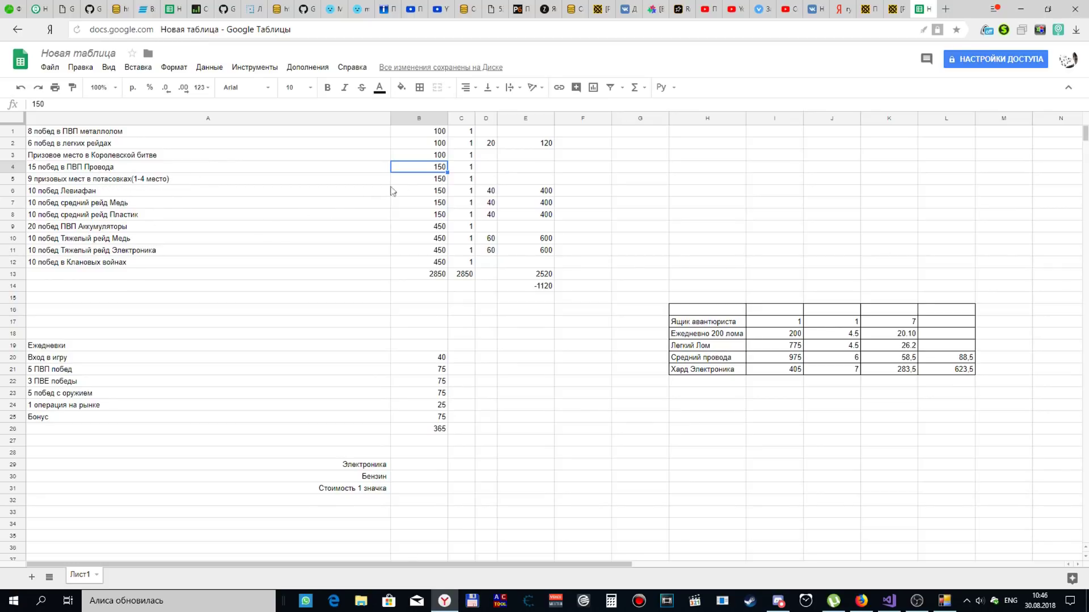
pyautogui.click(446, 179)
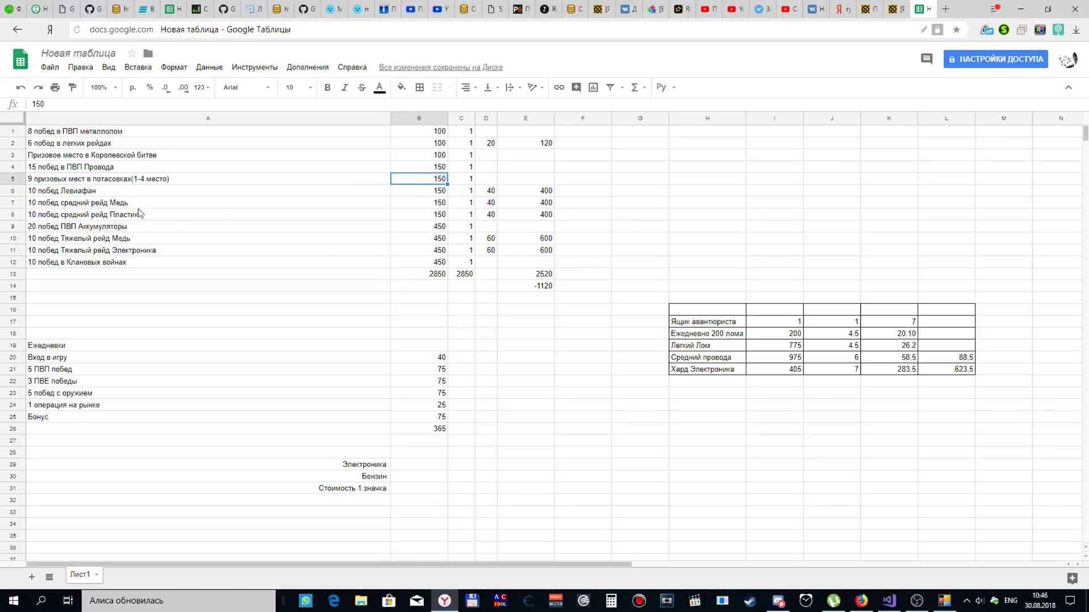
pyautogui.click(442, 192)
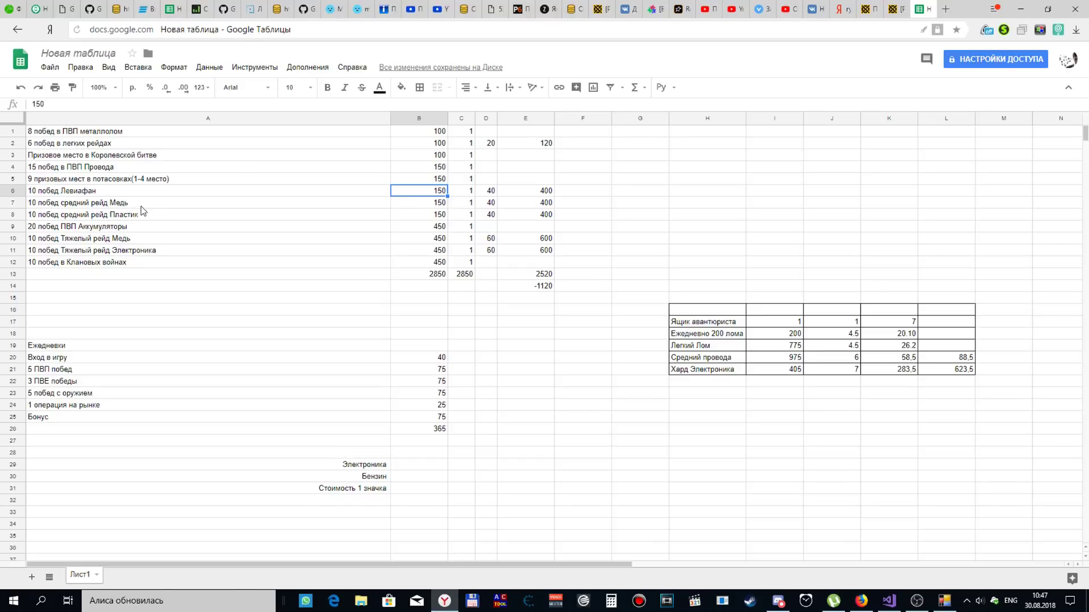
pyautogui.click(433, 207)
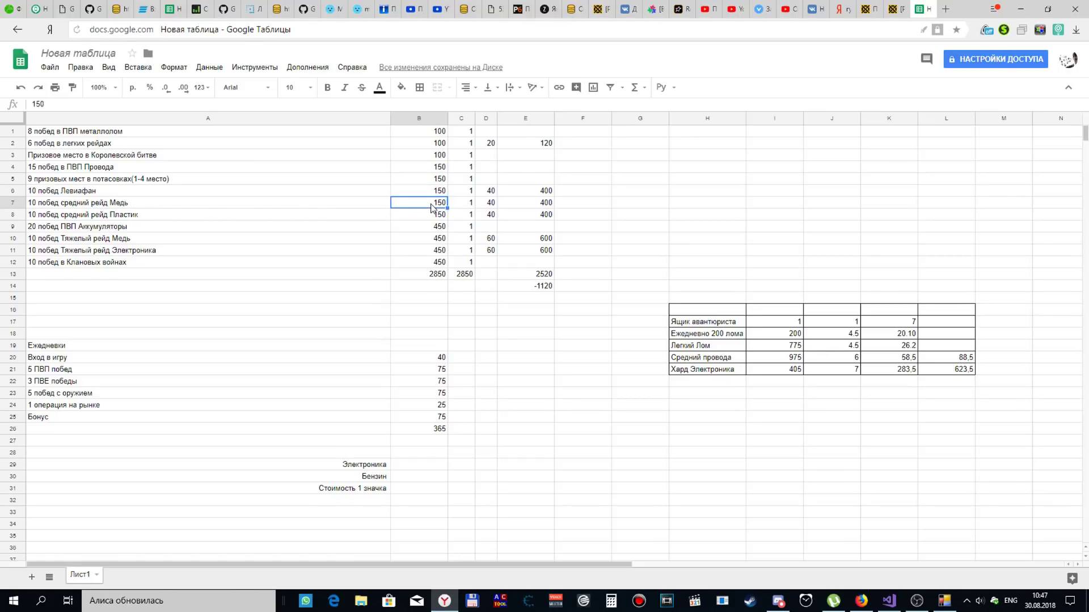
pyautogui.click(442, 215)
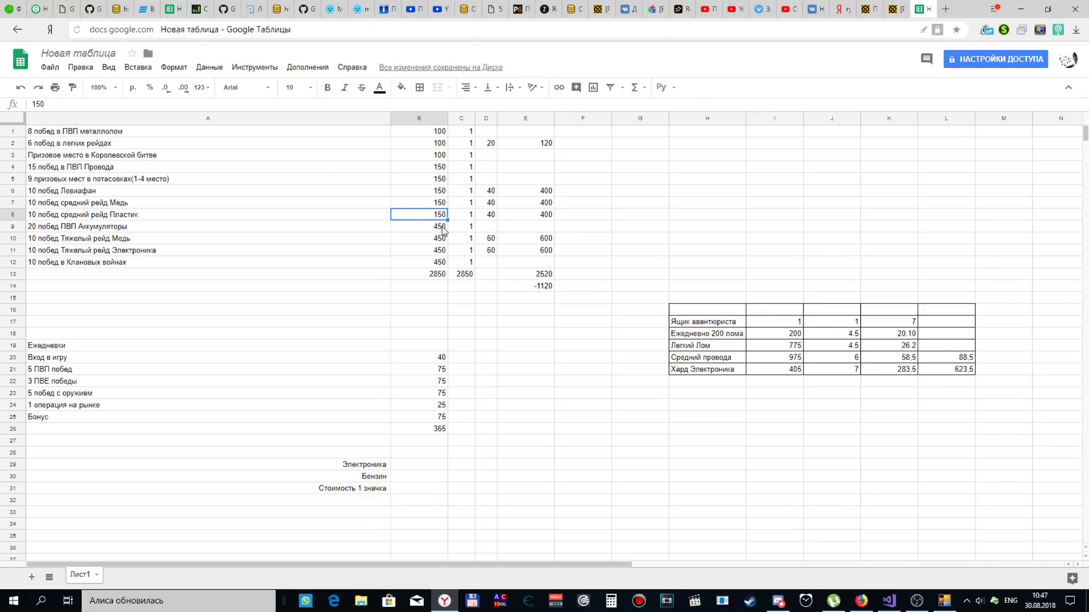
pyautogui.click(442, 229)
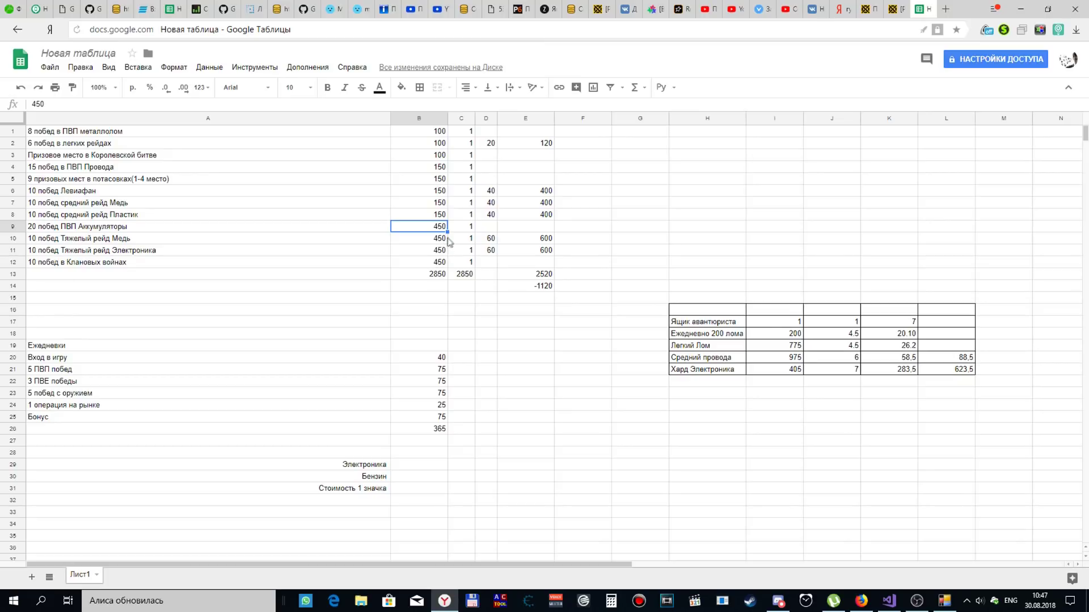
pyautogui.click(441, 242)
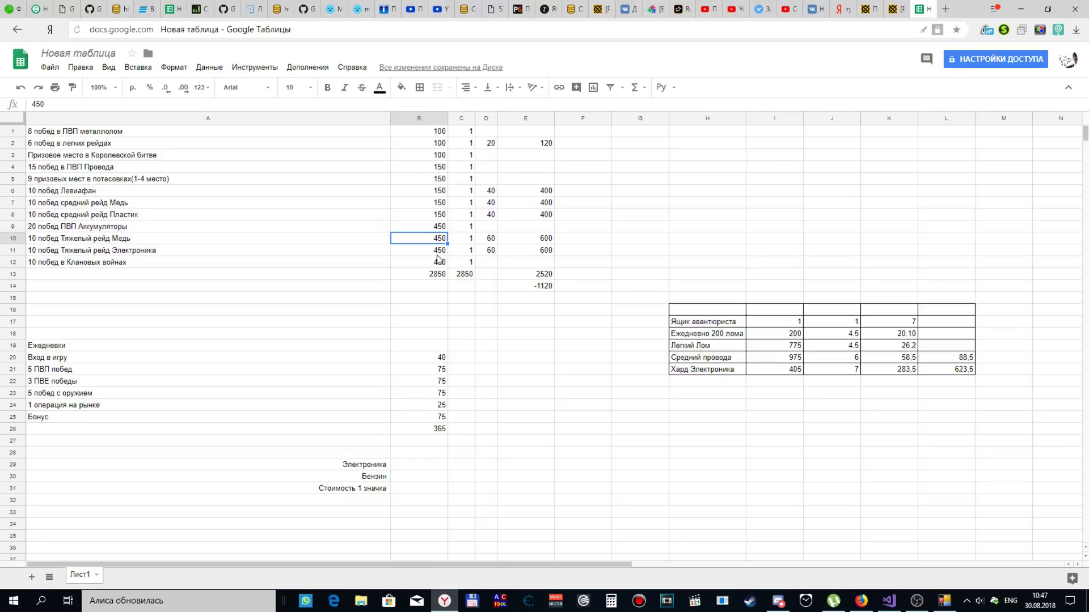
pyautogui.click(443, 252)
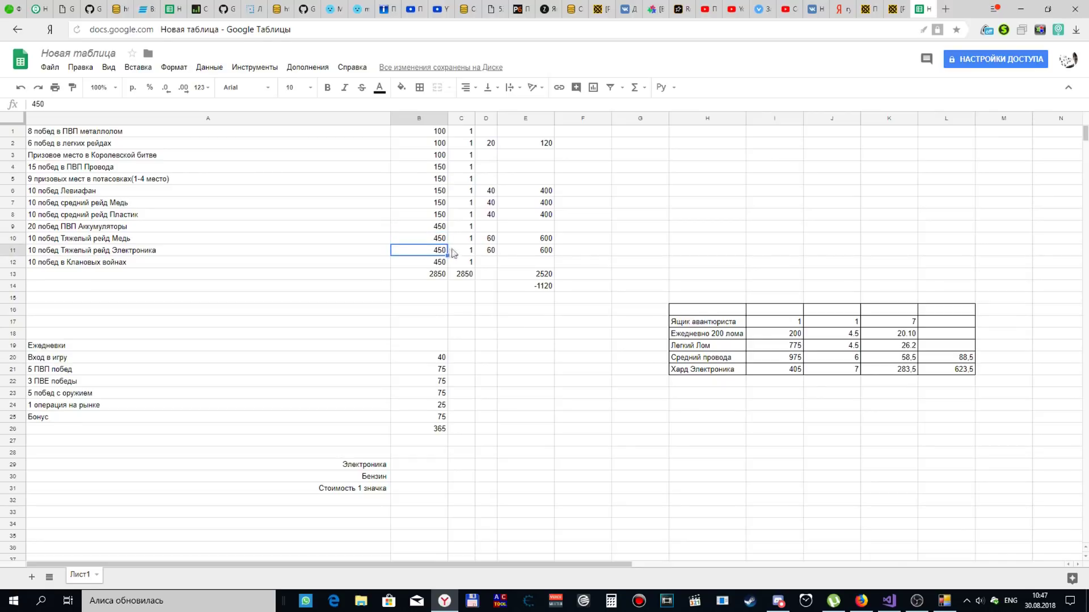
# Add the formula =B13*2 in cell B14 to double the badge total of the task list.
pyautogui.click(414, 276)
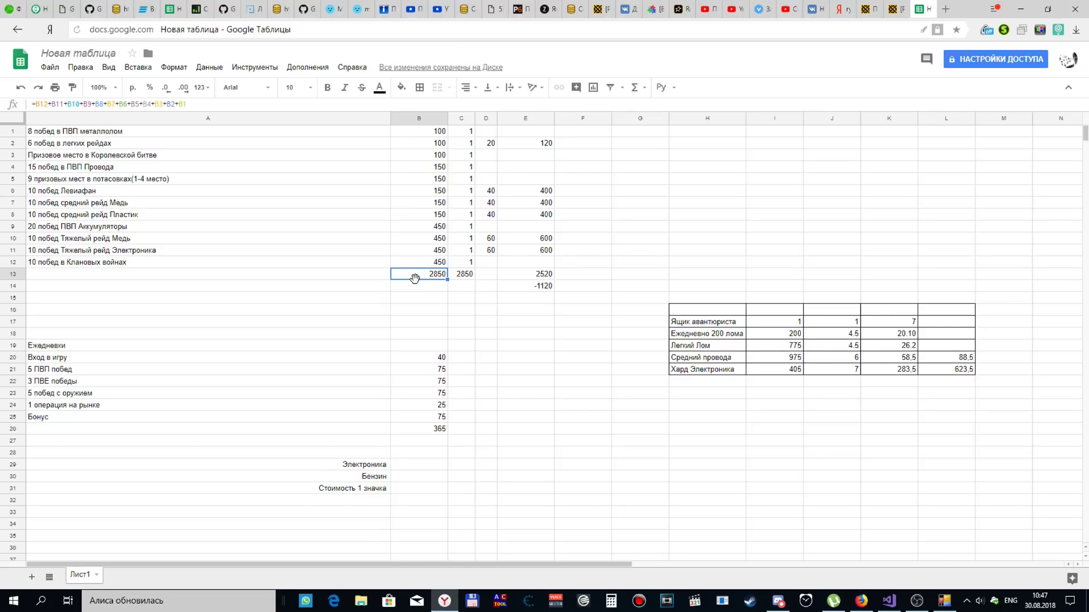
pyautogui.press('Down')
pyautogui.write('=')
pyautogui.click(415, 277)
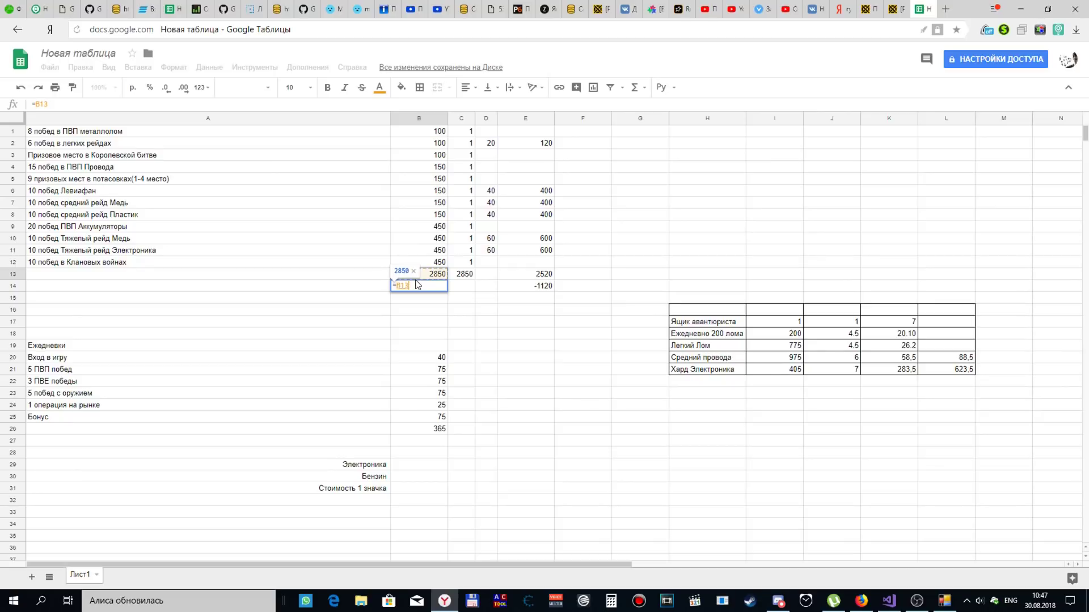
pyautogui.write('*2')
pyautogui.press('Return')
pyautogui.click(417, 284)
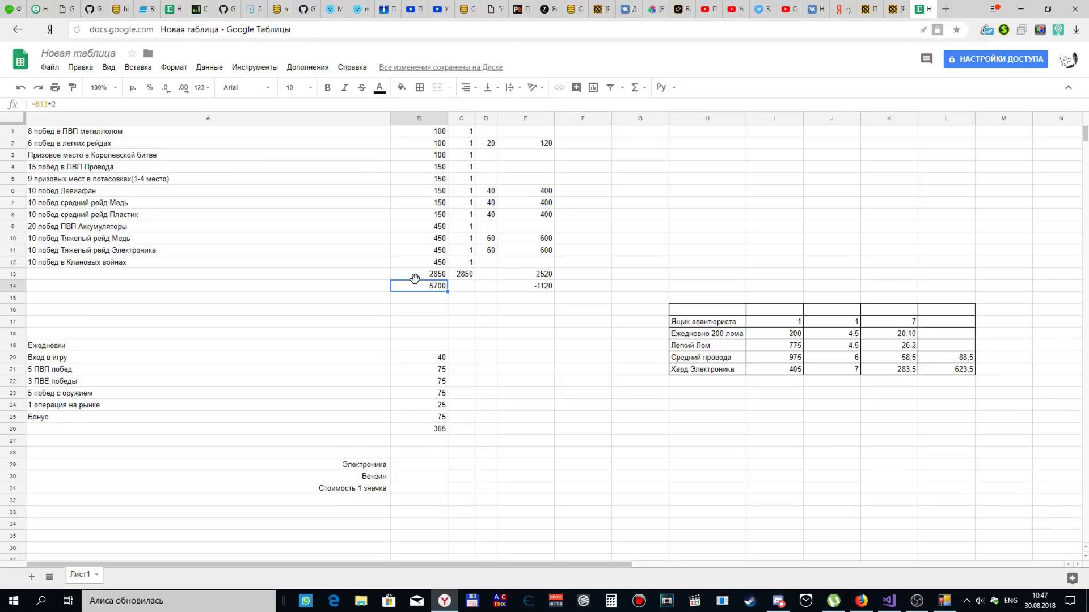
# Examine the column K earnings formulas in the bordered resource table, from Средний провода to Хард Электроника.
pyautogui.press('Down')
pyautogui.press('Down')
pyautogui.press('Right')
pyautogui.press('Right')
pyautogui.press('Right')
pyautogui.press('Right')
pyautogui.press('Right')
pyautogui.press('Right')
pyautogui.press('Right')
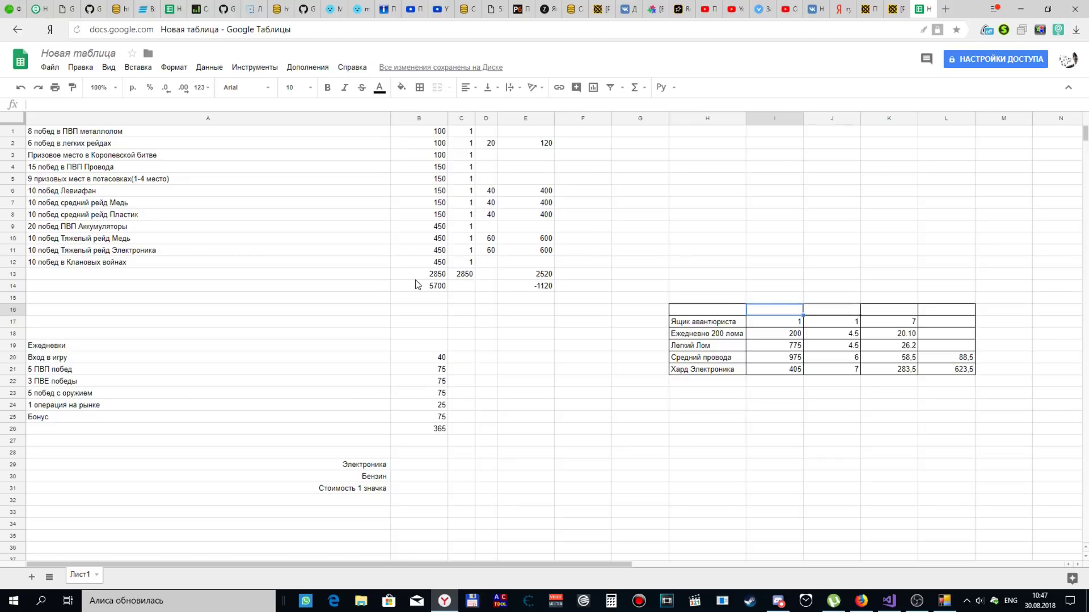
pyautogui.press('Right')
pyautogui.press('Right')
pyautogui.press('Down')
pyautogui.press('Down')
pyautogui.press('Down')
pyautogui.press('Down')
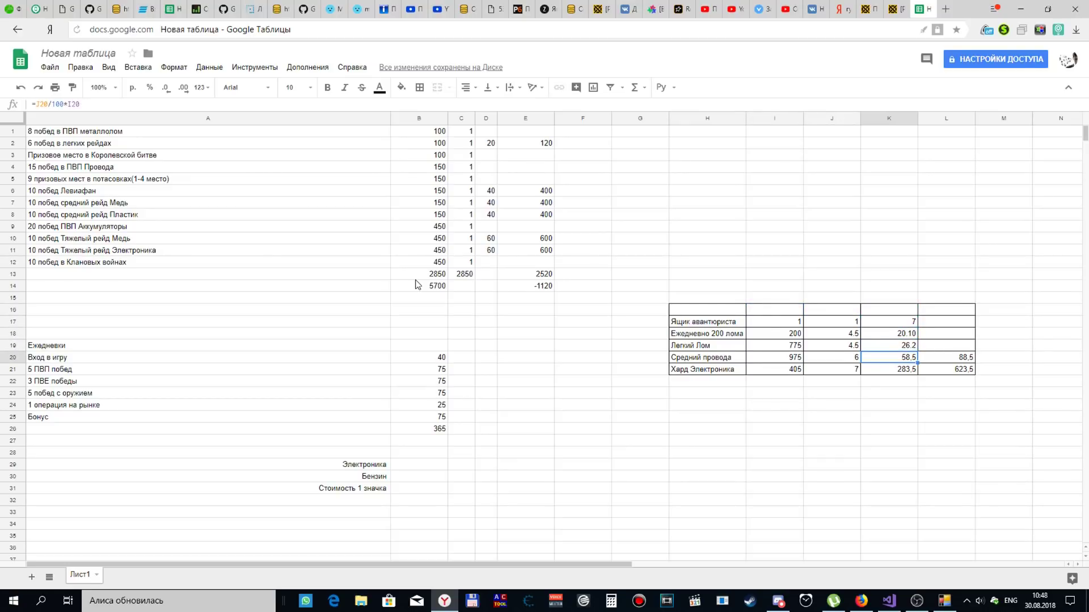
pyautogui.press('Up')
pyautogui.press('Down')
pyautogui.press('Down')
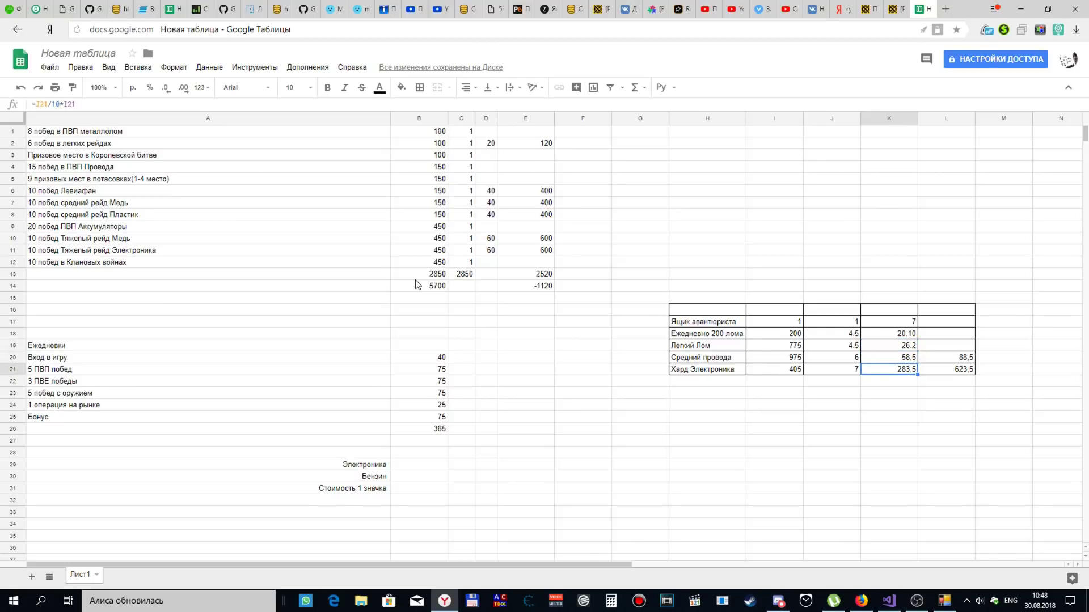
# Inspect the quantity, price and total in the Хард Электроника row, including the formula in L21.
pyautogui.press('Left')
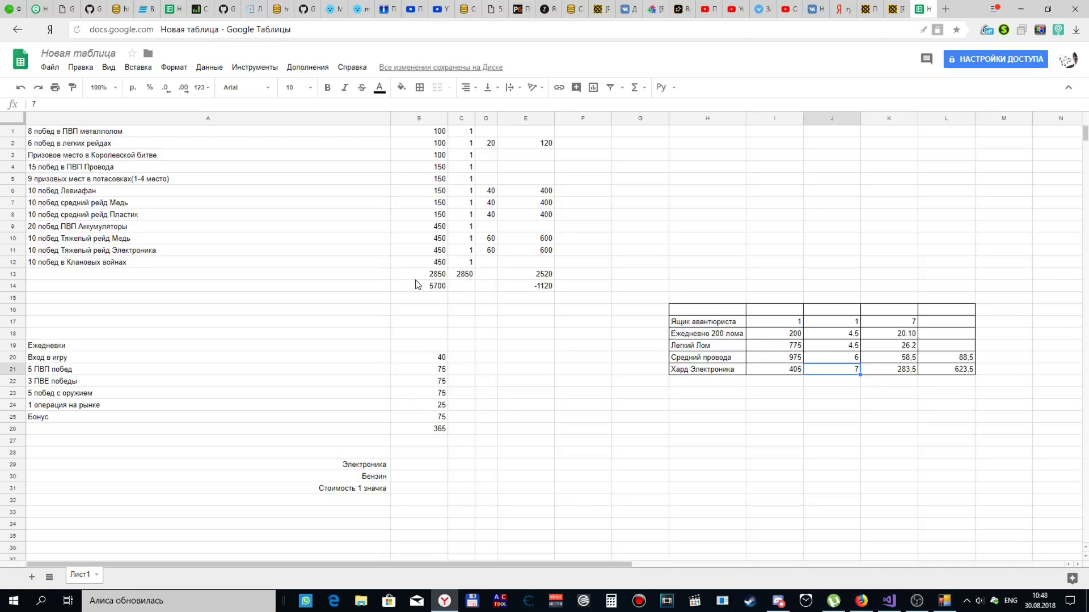
pyautogui.press('Right')
pyautogui.press('Right')
pyautogui.press('Right')
pyautogui.press('Left')
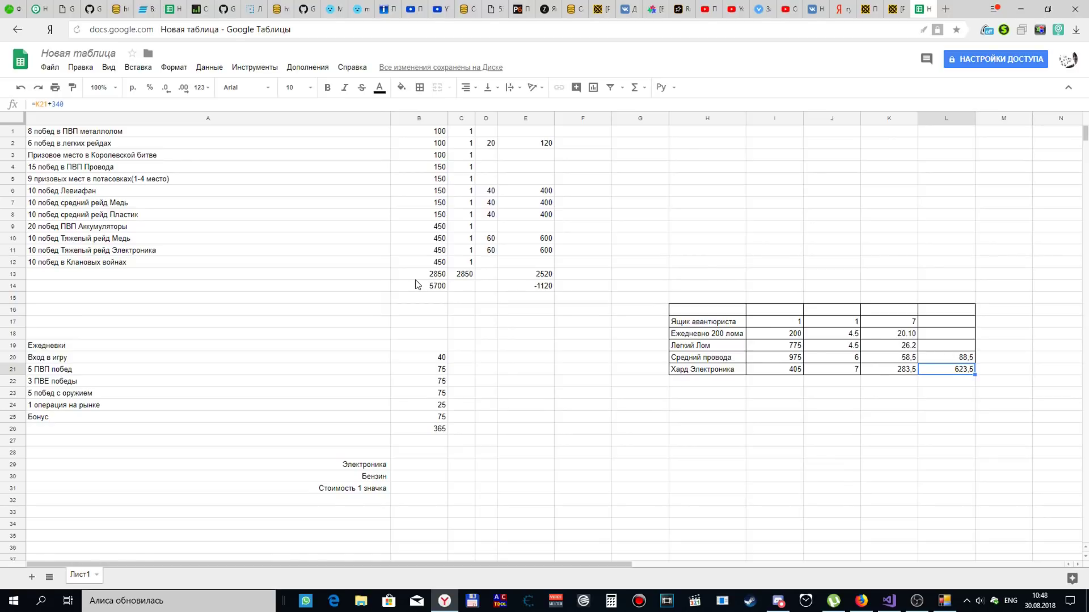
pyautogui.press('Left')
pyautogui.press('Left')
pyautogui.press('Left')
pyautogui.press('Right')
pyautogui.press('Right')
pyautogui.press('Right')
pyautogui.press('Left')
pyautogui.press('Left')
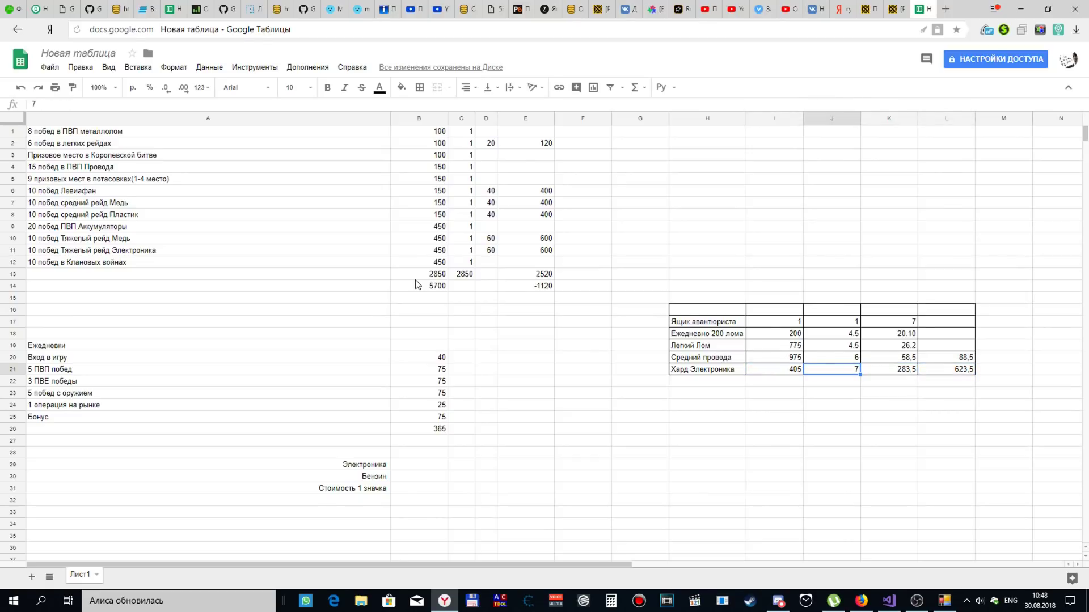
pyautogui.press('Right')
pyautogui.press('Right')
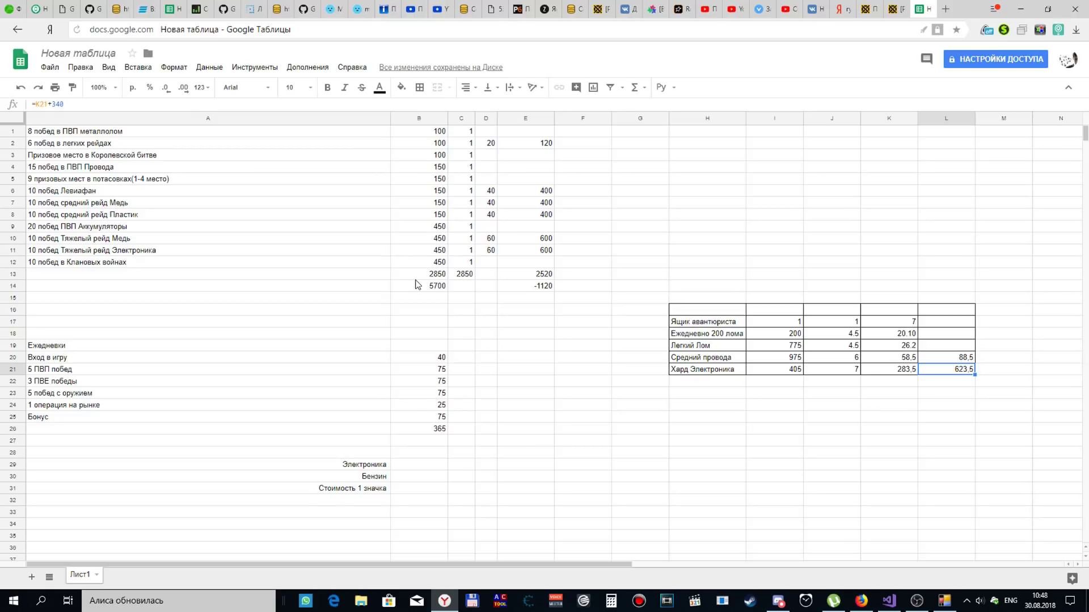
# Compare the earnings in the Легкий Лом and Средний провода rows with the Хард Электроника row.
pyautogui.press('Up')
pyautogui.press('Up')
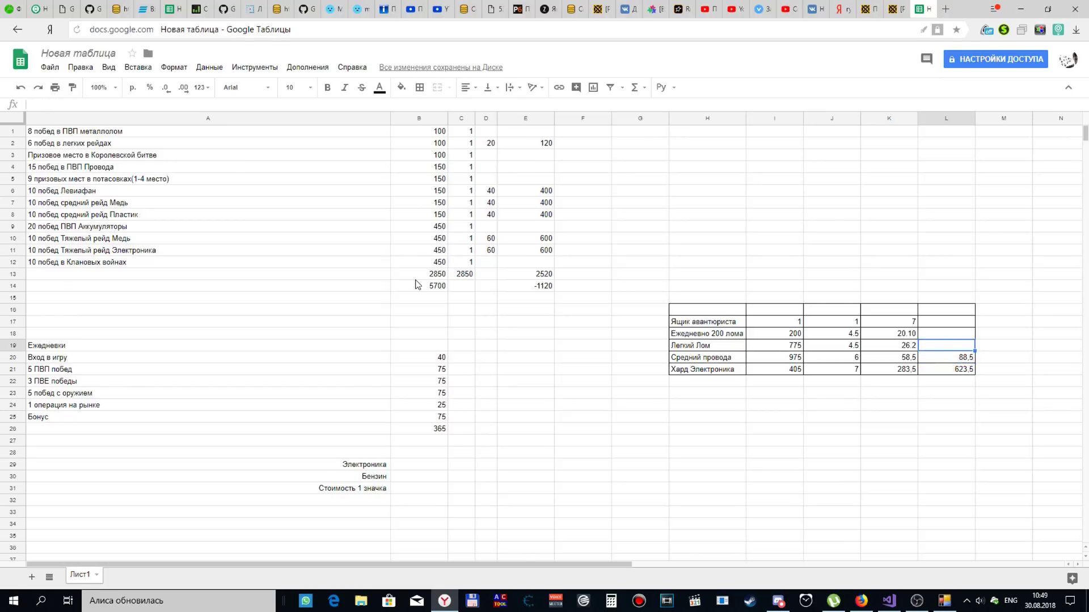
pyautogui.press('Left')
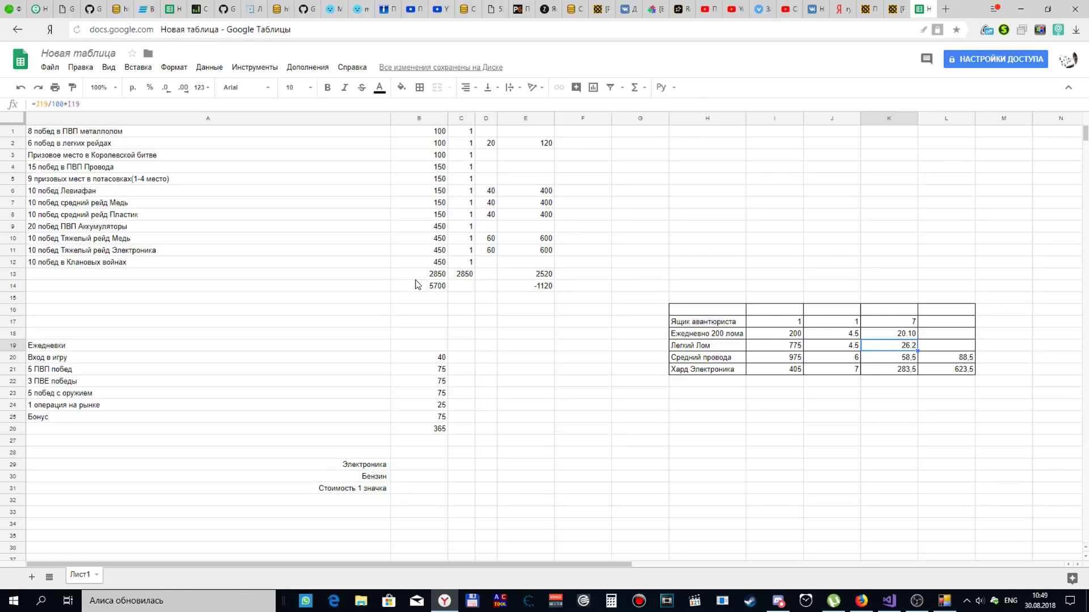
pyautogui.press('Down')
pyautogui.press('Down')
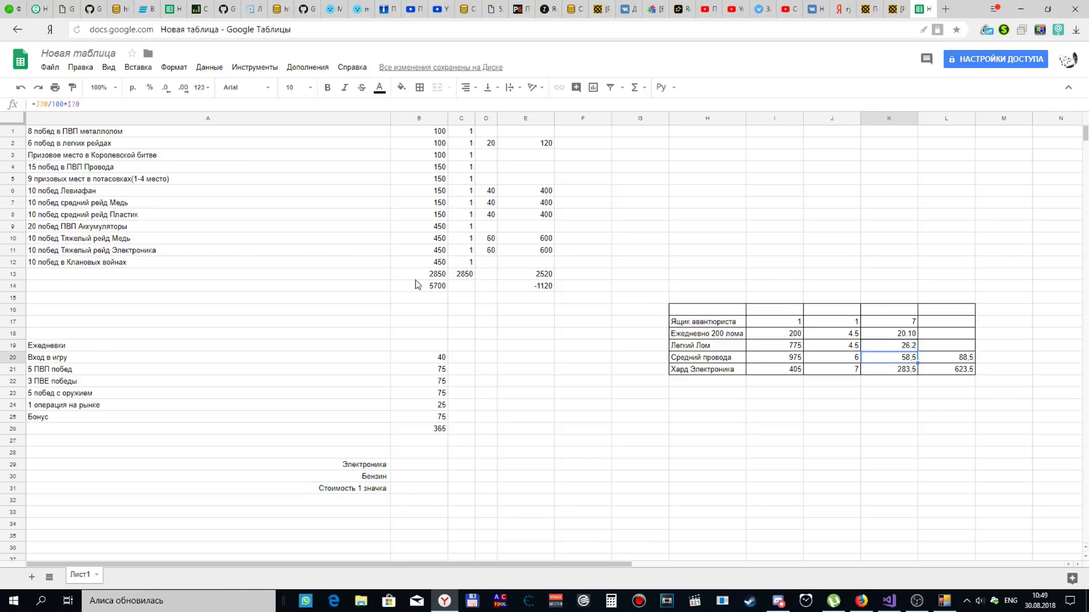
pyautogui.press('Left')
pyautogui.press('Left')
pyautogui.press('Left')
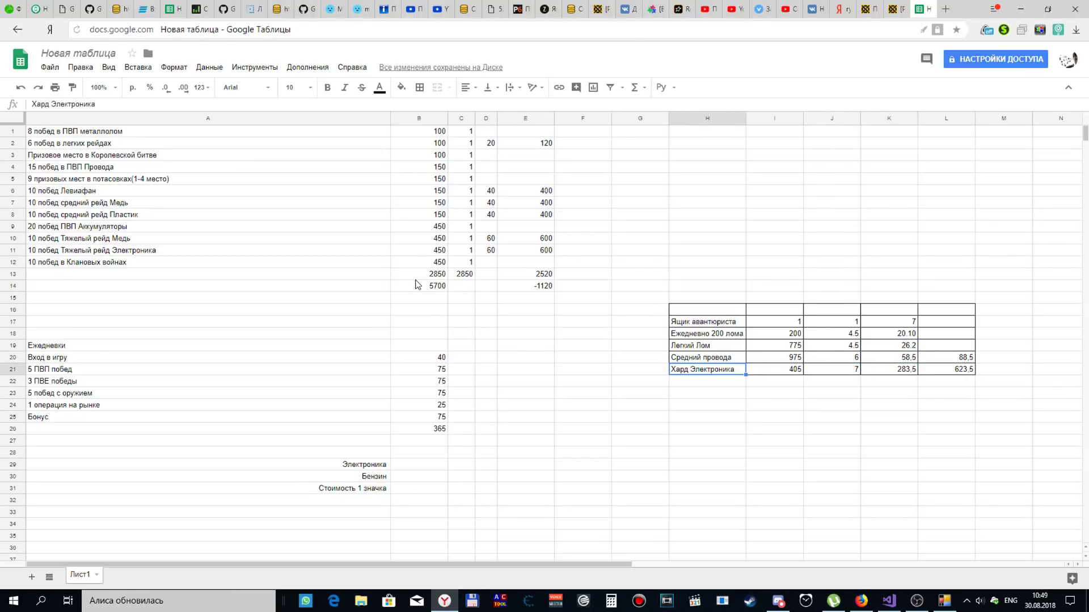
# Recheck the combined Хард Электроника total in L21 and go back along row 21 through its component values.
pyautogui.press('Right')
pyautogui.press('Right')
pyautogui.press('Right')
pyautogui.press('Right')
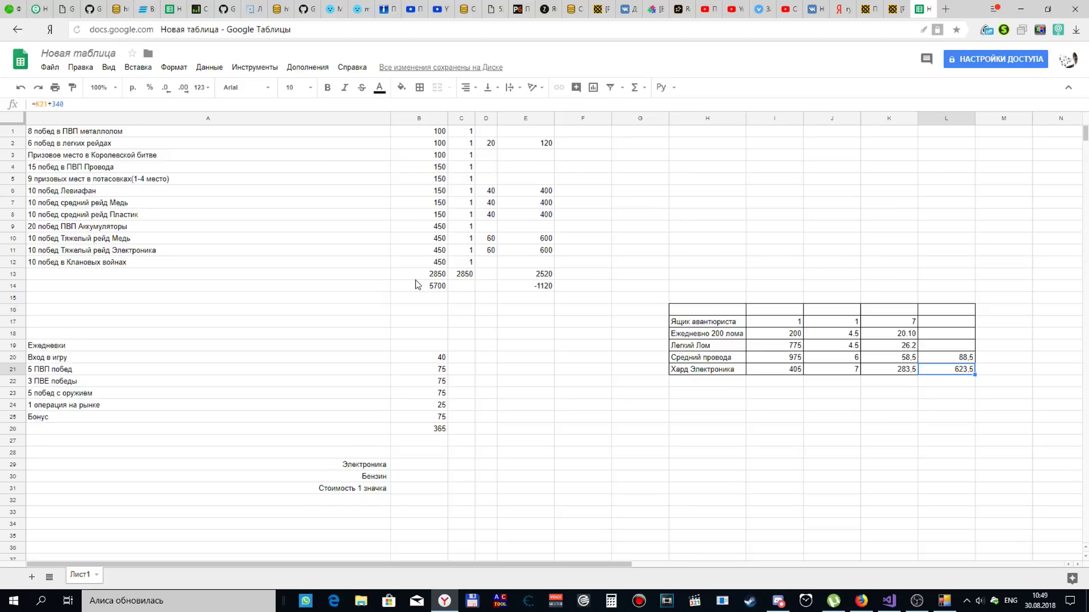
pyautogui.press('Left')
pyautogui.press('Left')
pyautogui.press('Left')
pyautogui.press('Left')
pyautogui.press('Left')
pyautogui.press('Left')
pyautogui.press('Left')
pyautogui.press('Left')
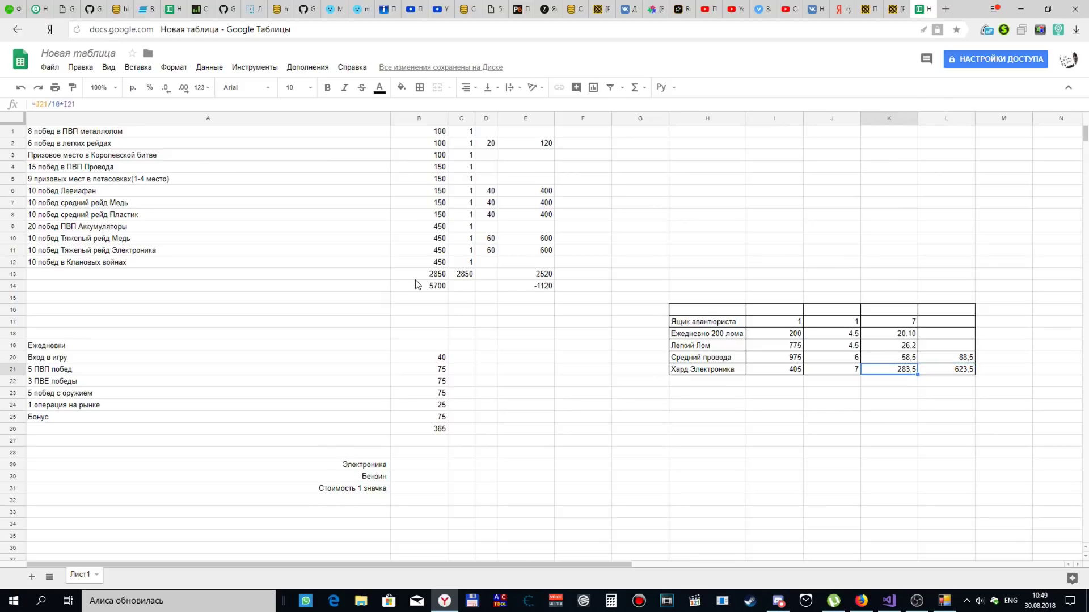
pyautogui.press('Up')
pyautogui.press('Up')
pyautogui.press('Up')
pyautogui.press('Up')
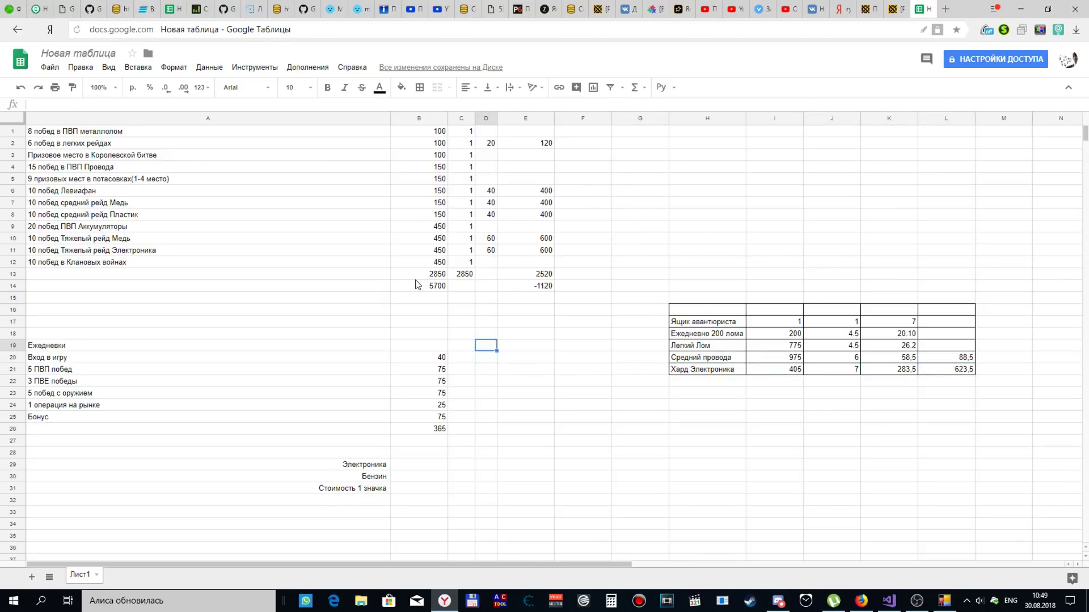
pyautogui.press('Down')
pyautogui.press('Down')
pyautogui.press('Down')
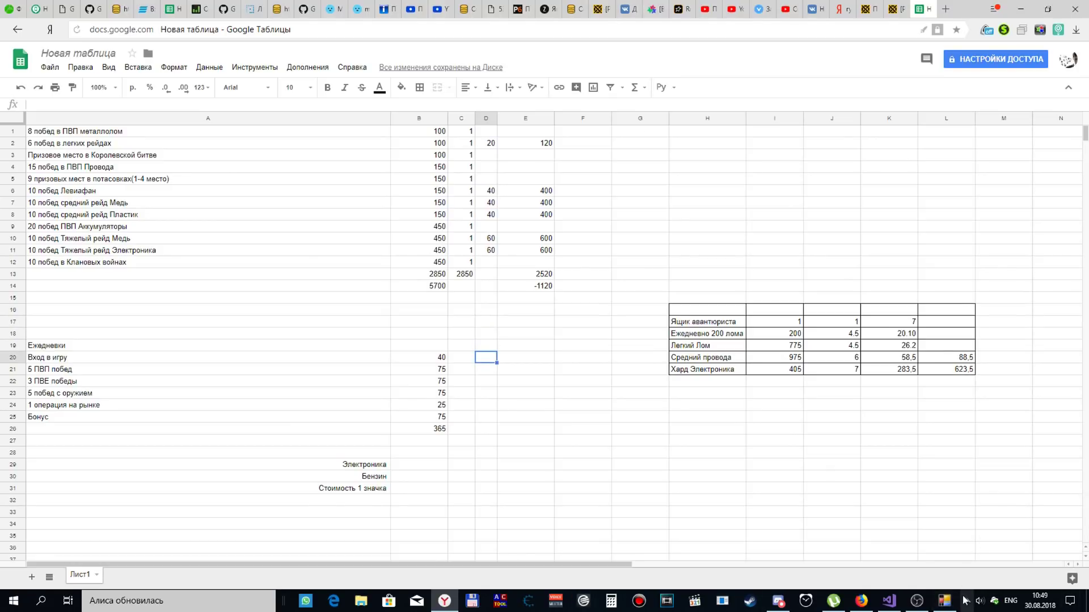
# Look up the Электроника x10 sale price in Crossout Trade Helper's resource list and enter 5.75 beside Электроника in B29 of the spreadsheet.
pyautogui.click(944, 600)
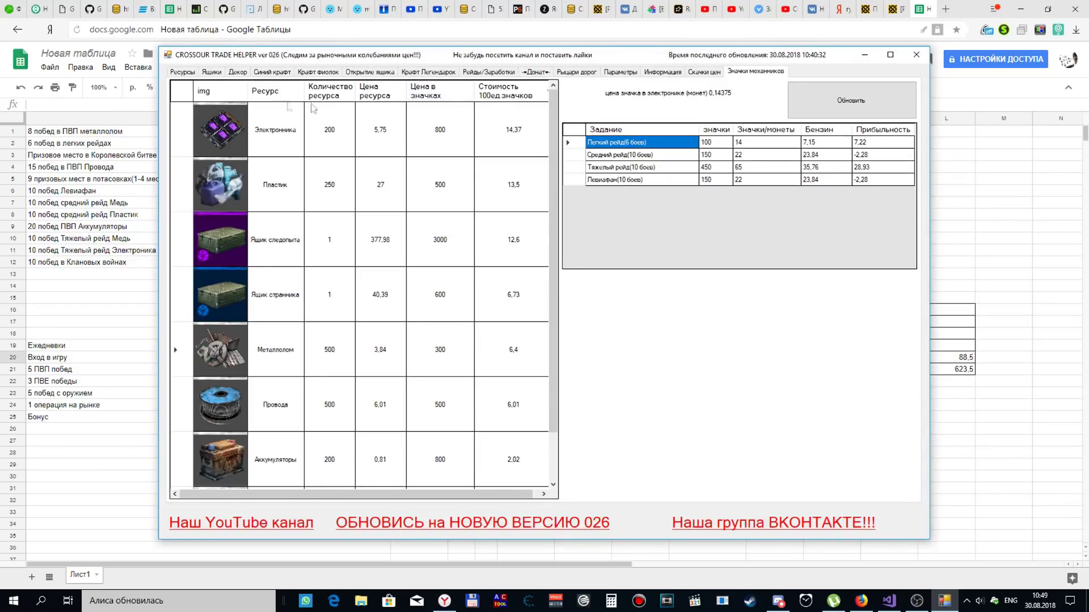
pyautogui.click(181, 72)
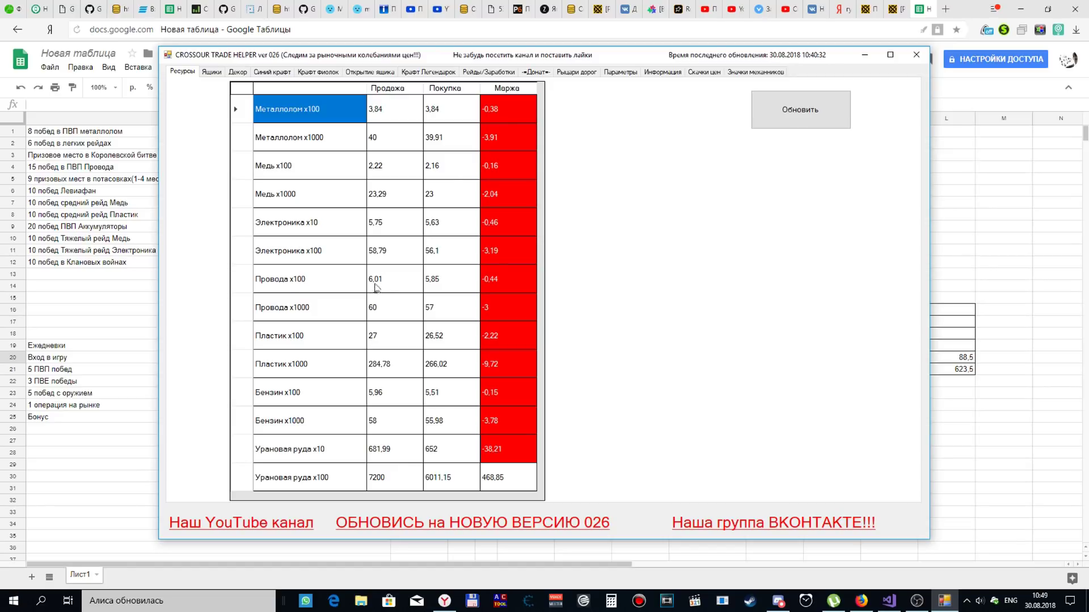
pyautogui.click(386, 230)
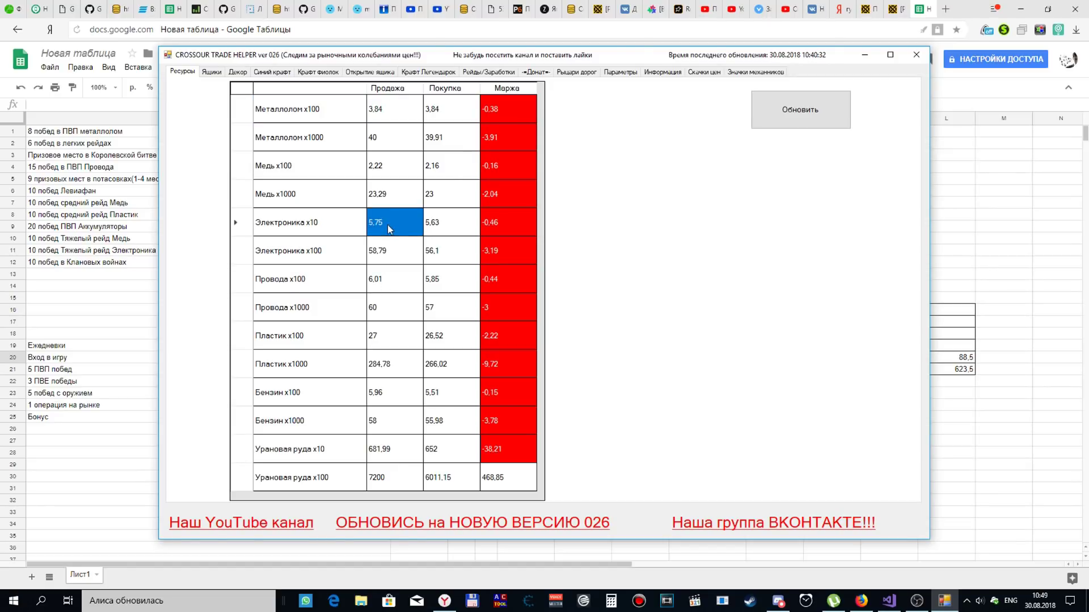
pyautogui.click(117, 451)
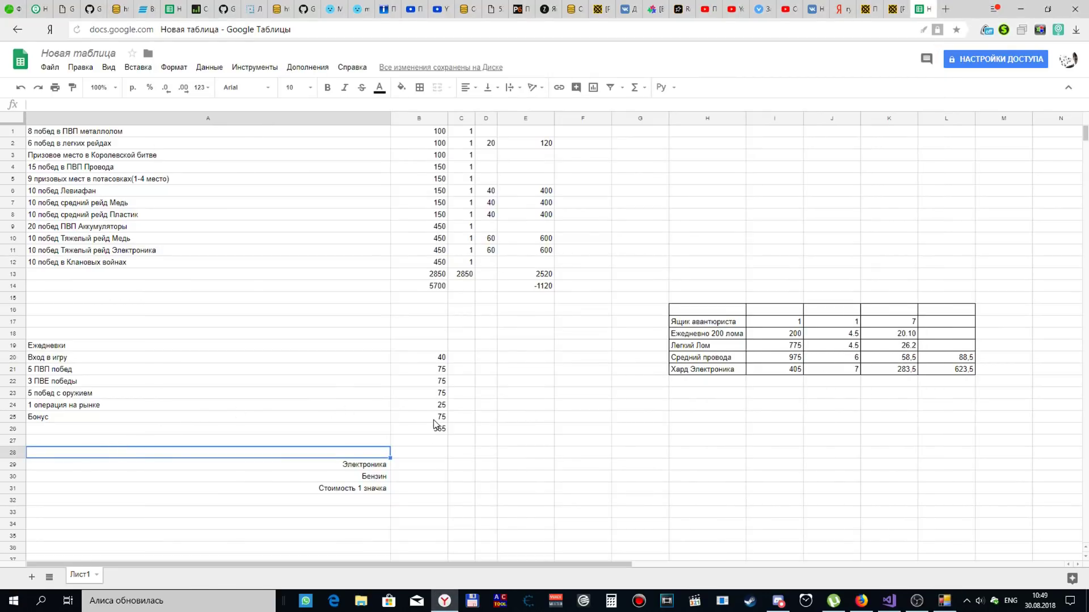
pyautogui.press('Down')
pyautogui.press('Right')
pyautogui.write('5')
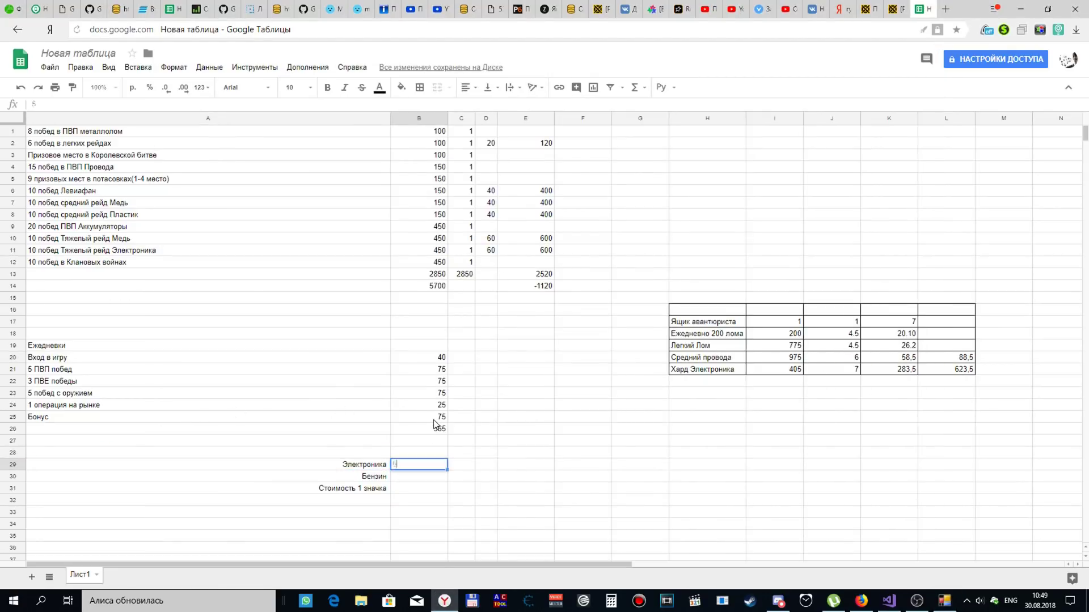
pyautogui.write('.75')
pyautogui.press('Return')
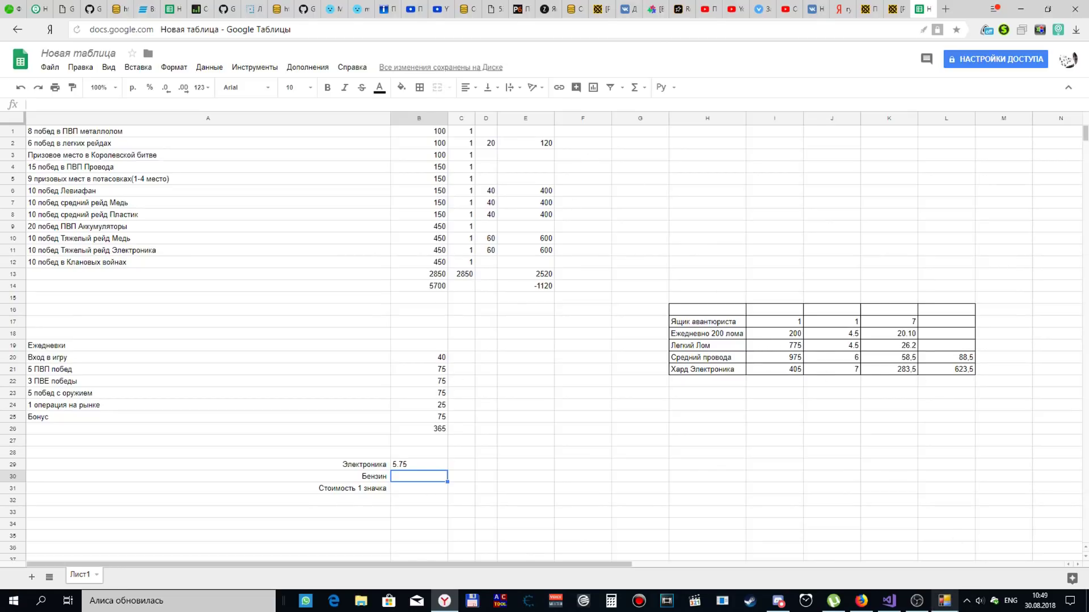
# Check the Бензин x100 sale price in Crossout Trade Helper and enter 5.96 beside Бензин in B30 of the spreadsheet.
pyautogui.click(951, 606)
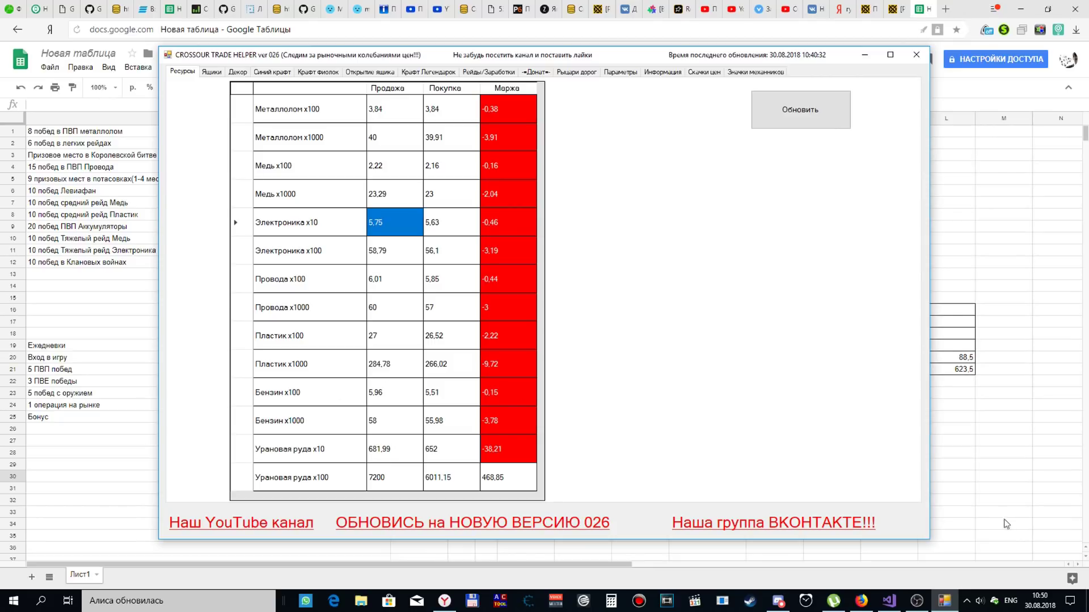
pyautogui.click(1003, 488)
pyautogui.click(401, 479)
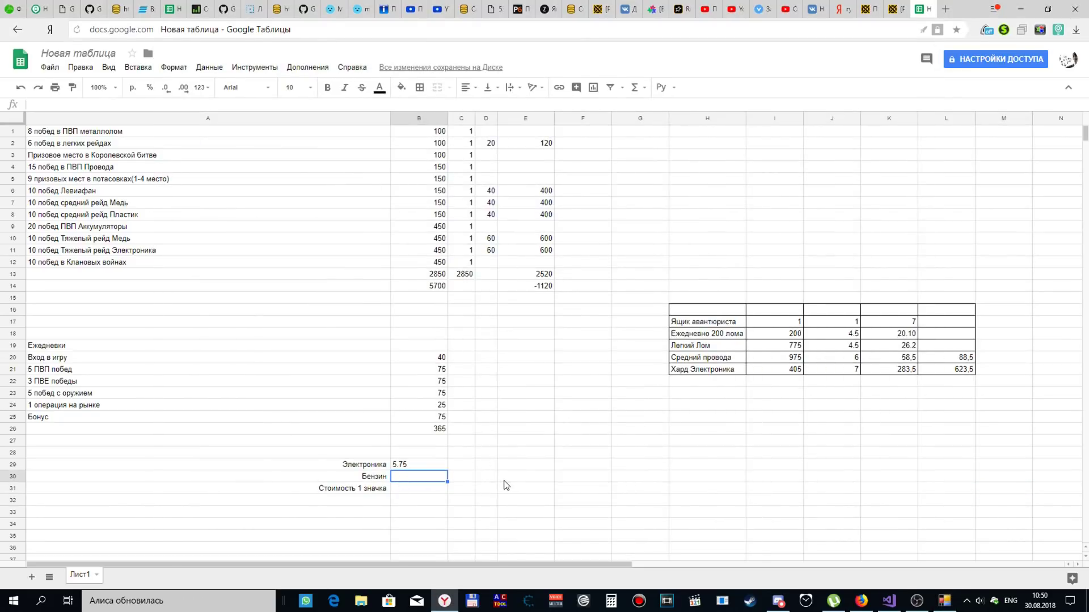
pyautogui.write('5.96')
pyautogui.press('Return')
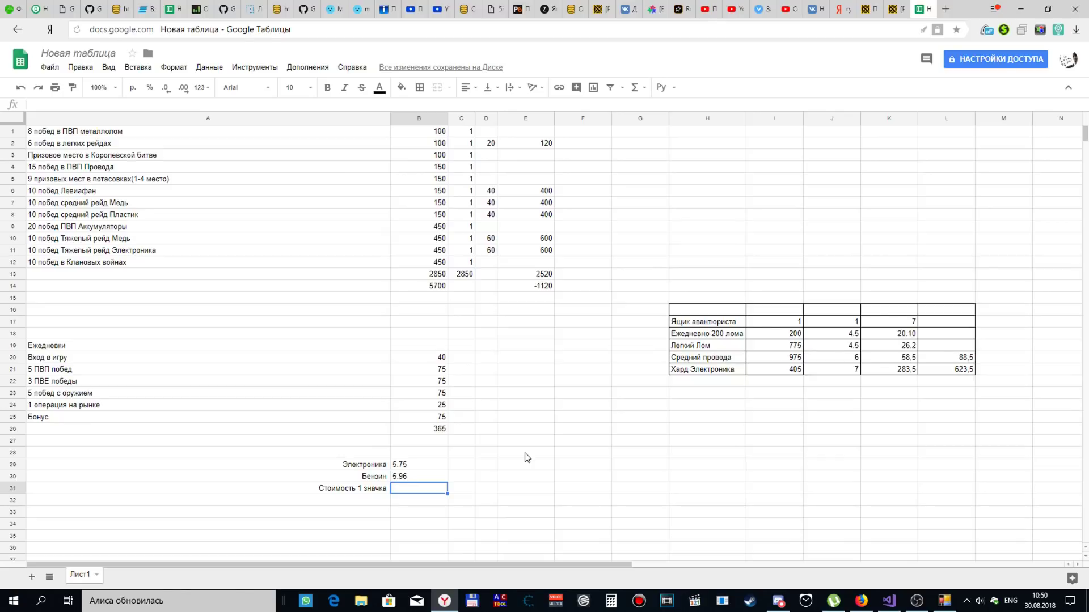
# Calculate the cost of one badge in B31 with the formula =B29*20/800.
pyautogui.write('=')
pyautogui.press('Up')
pyautogui.press('Up')
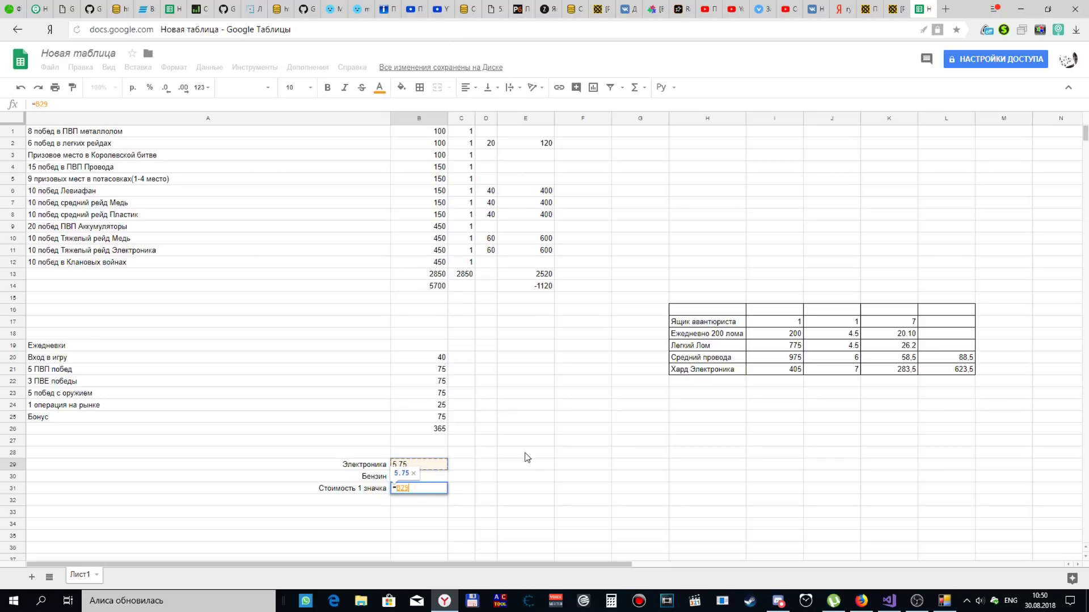
pyautogui.write('*2')
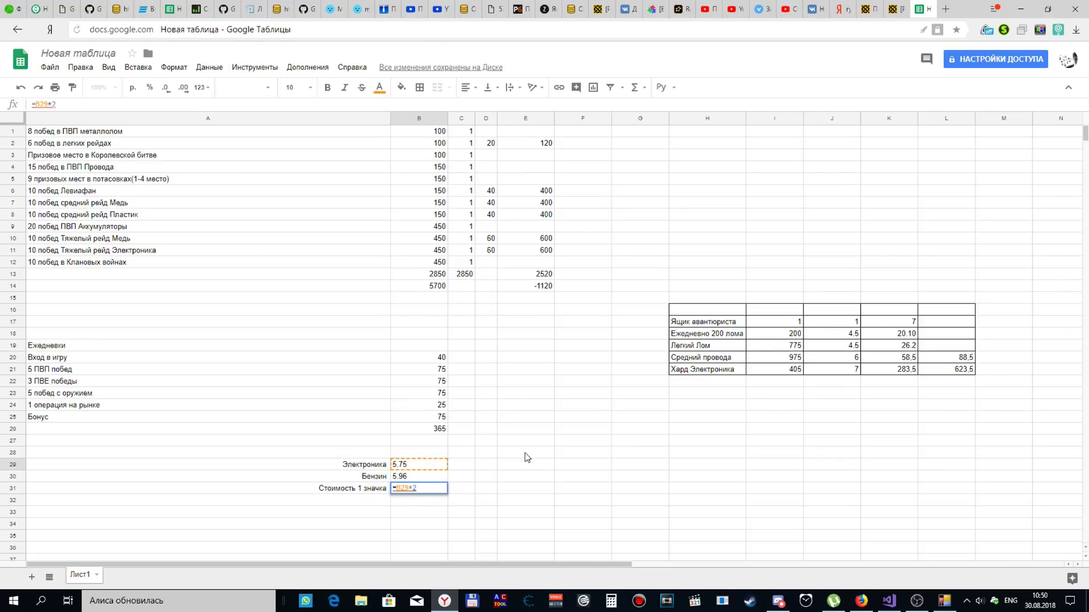
pyautogui.write('0')
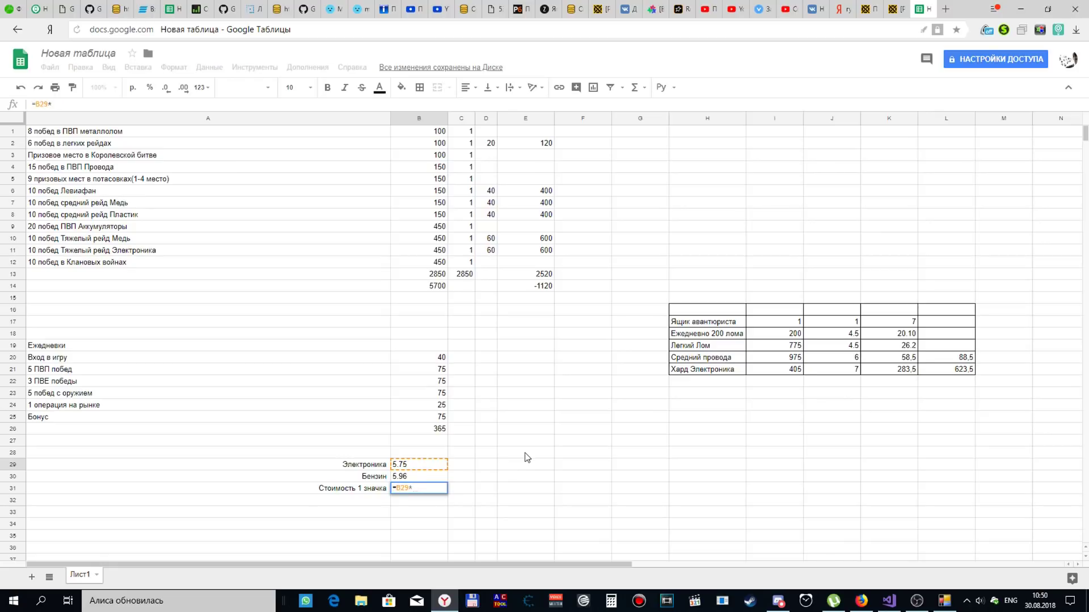
pyautogui.write('/800')
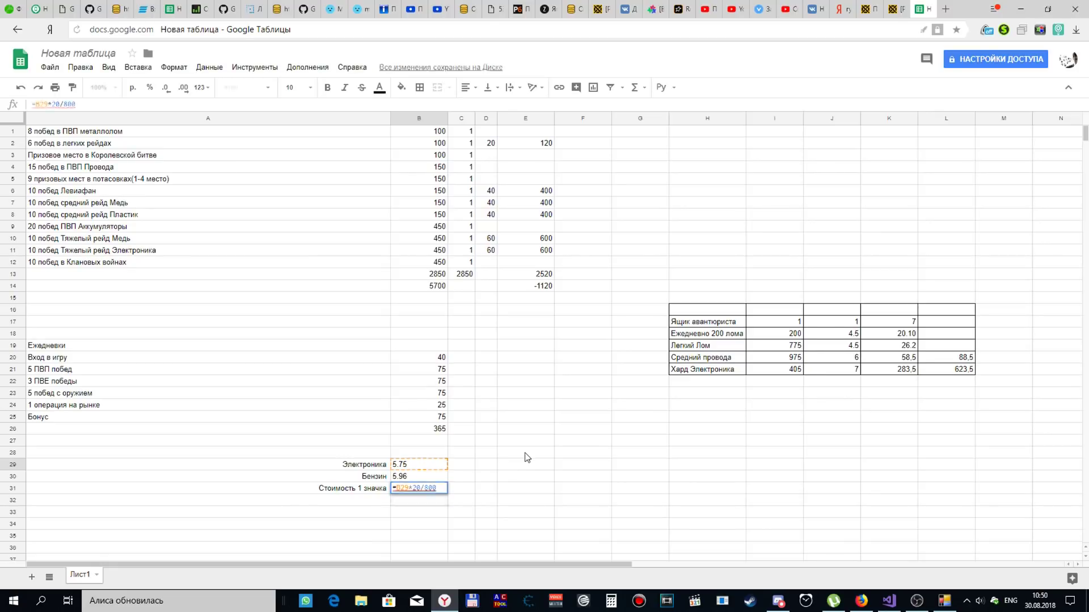
pyautogui.press('Return')
pyautogui.press('Up')
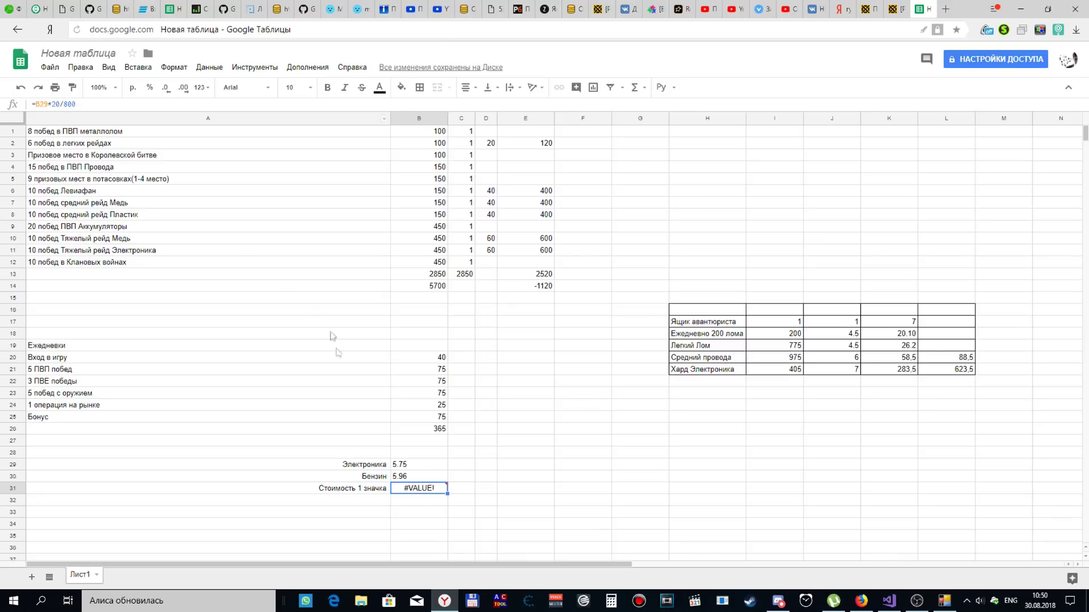
# Correct the decimal separators of the Электроника and Бензин prices to commas, giving 5,75 in B29 and 5,96 in B30.
pyautogui.click(416, 465)
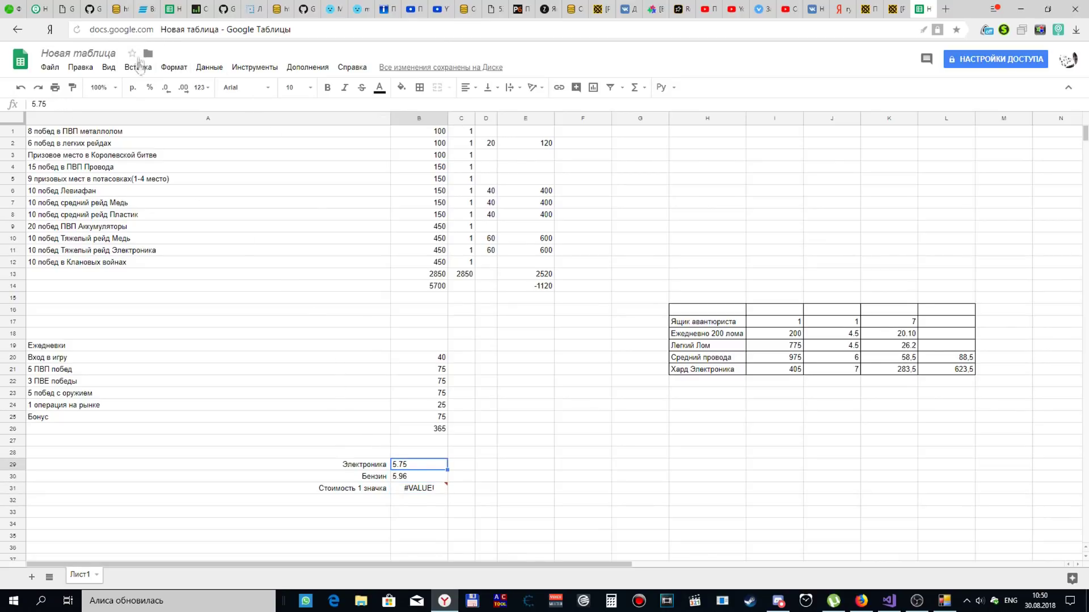
pyautogui.click(40, 106)
pyautogui.press('BackSpace')
pyautogui.write(',')
pyautogui.press('Return')
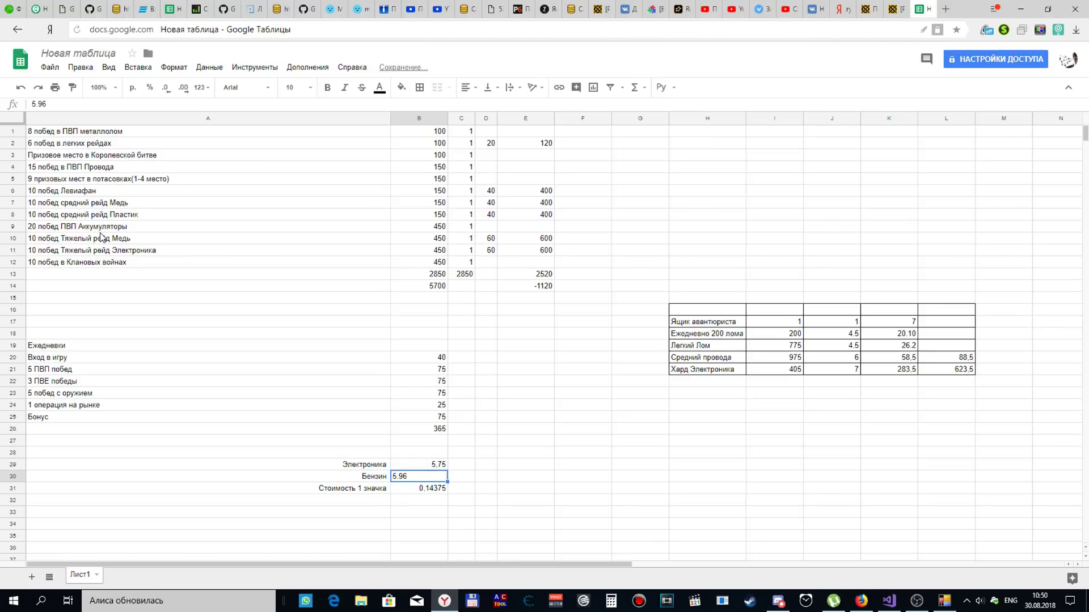
pyautogui.click(38, 104)
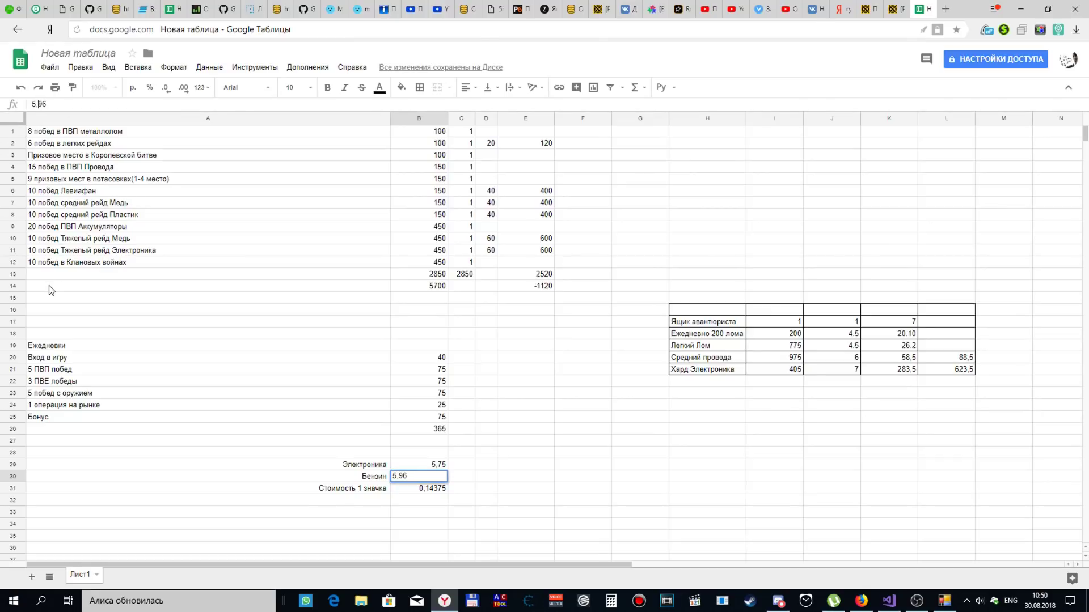
pyautogui.press('Return')
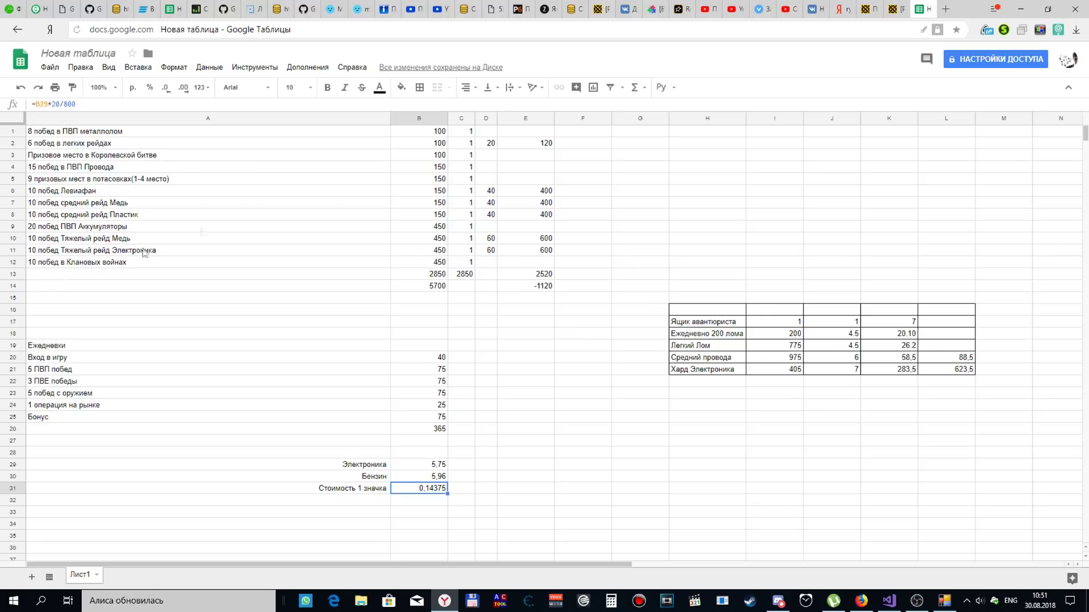
# Double the column C total in C14 with the formula =C13*2 and widen column C slightly.
pyautogui.click(528, 395)
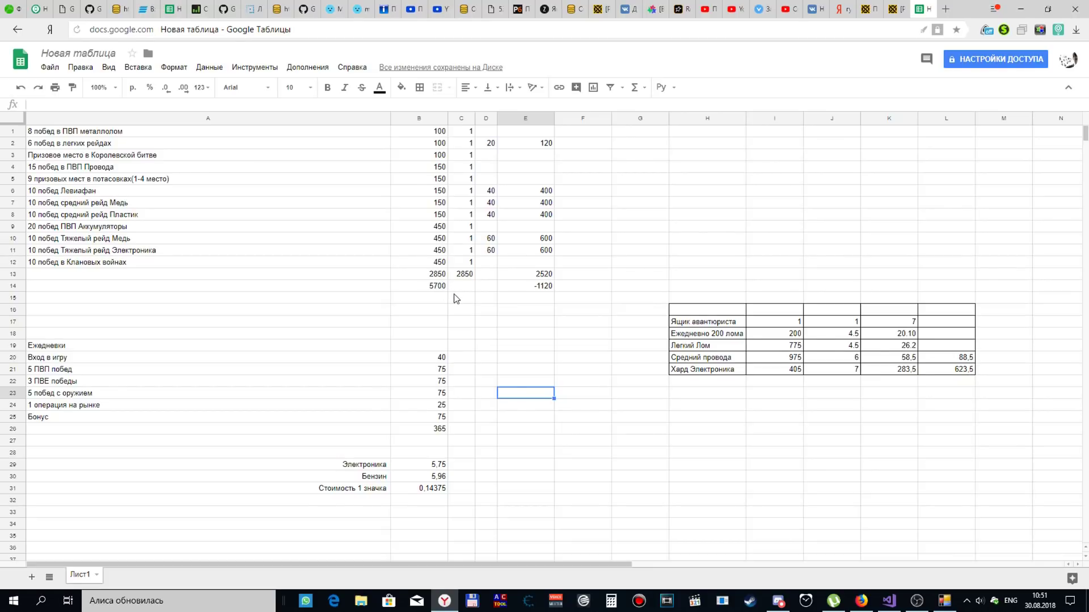
pyautogui.click(459, 288)
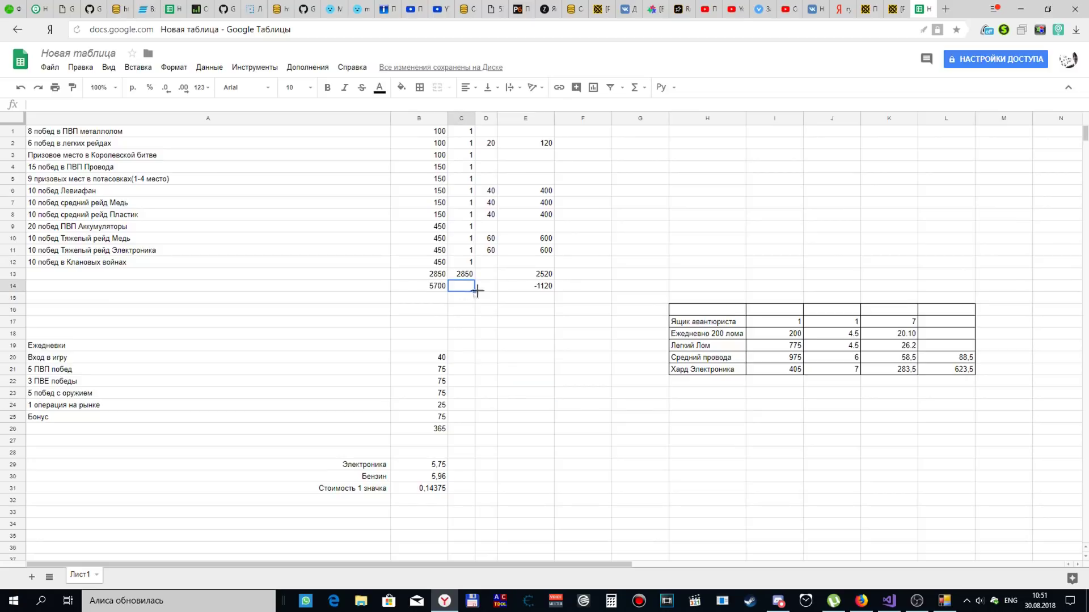
pyautogui.write('=C13')
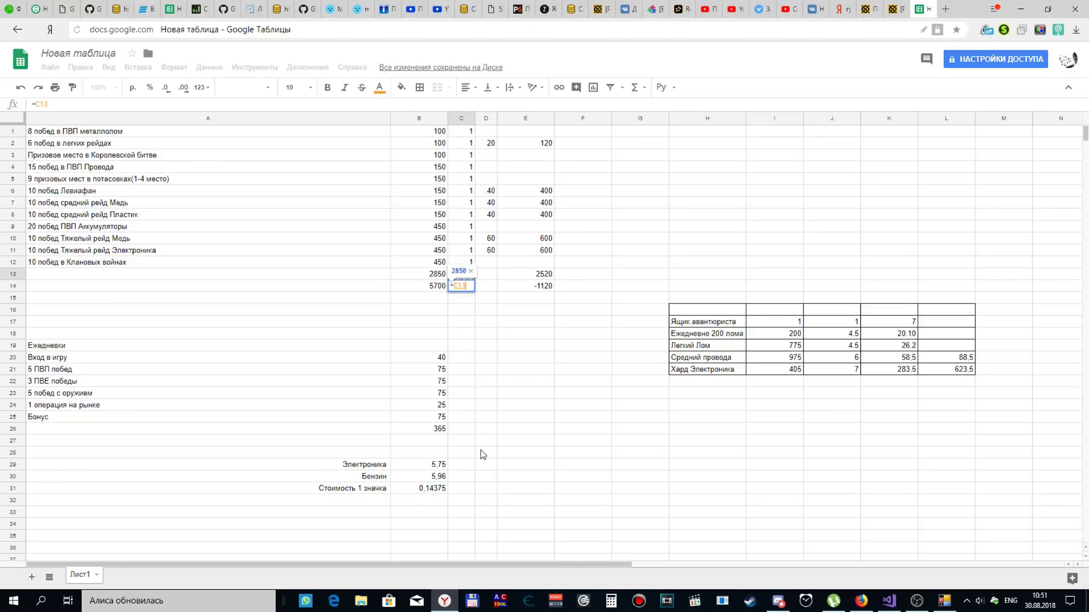
pyautogui.write('*2')
pyautogui.press('Return')
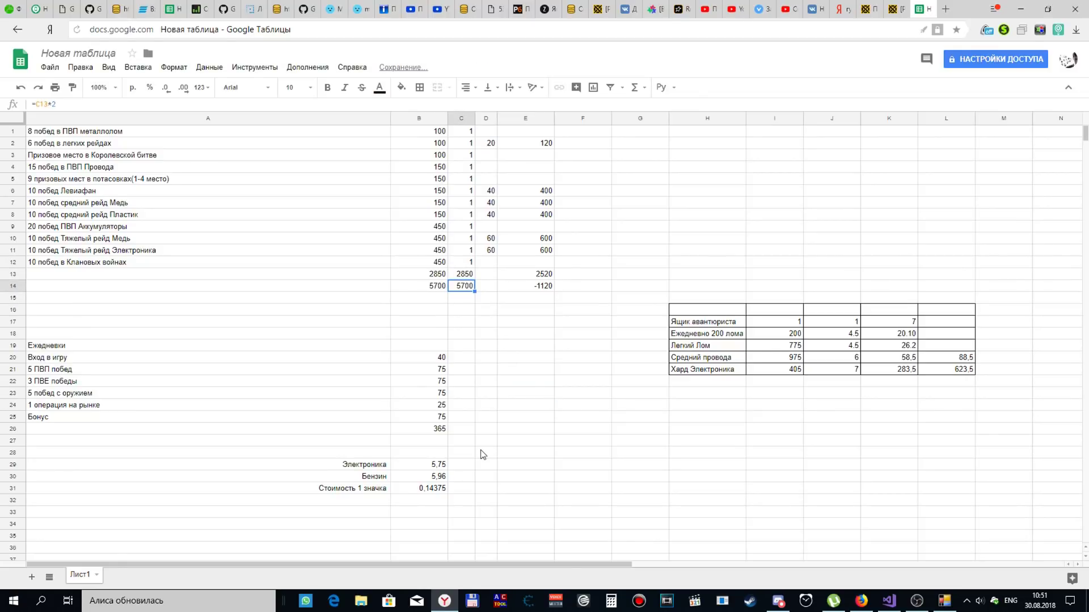
pyautogui.press('Down')
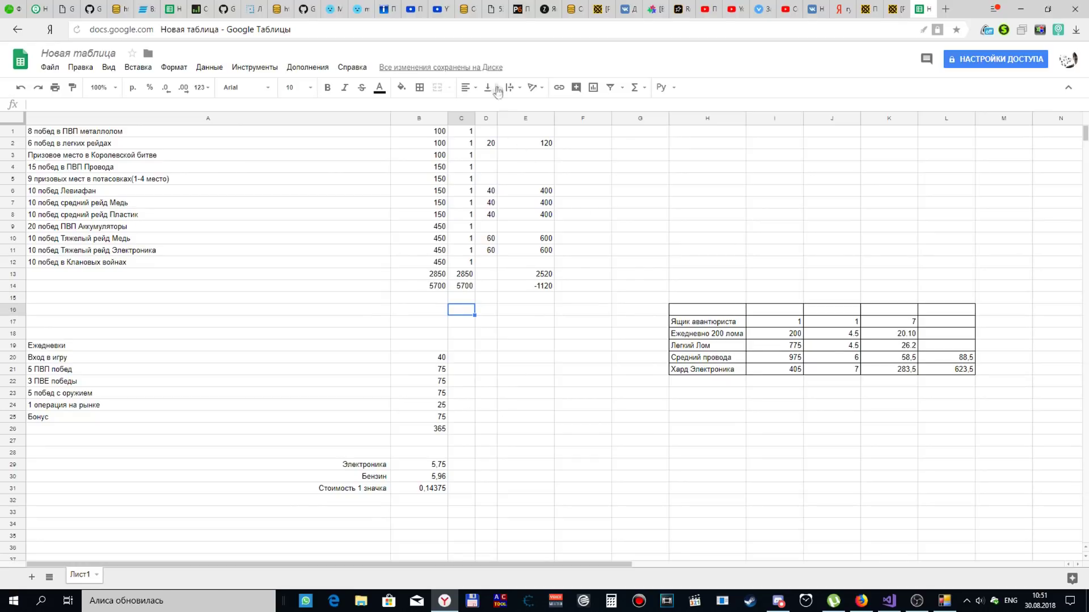
pyautogui.moveTo(475, 119); pyautogui.dragTo(490, 122)
# Calculate the value of the doubled badge total in B15 with the formula =B14*B31.
pyautogui.press('Up')
pyautogui.press('Left')
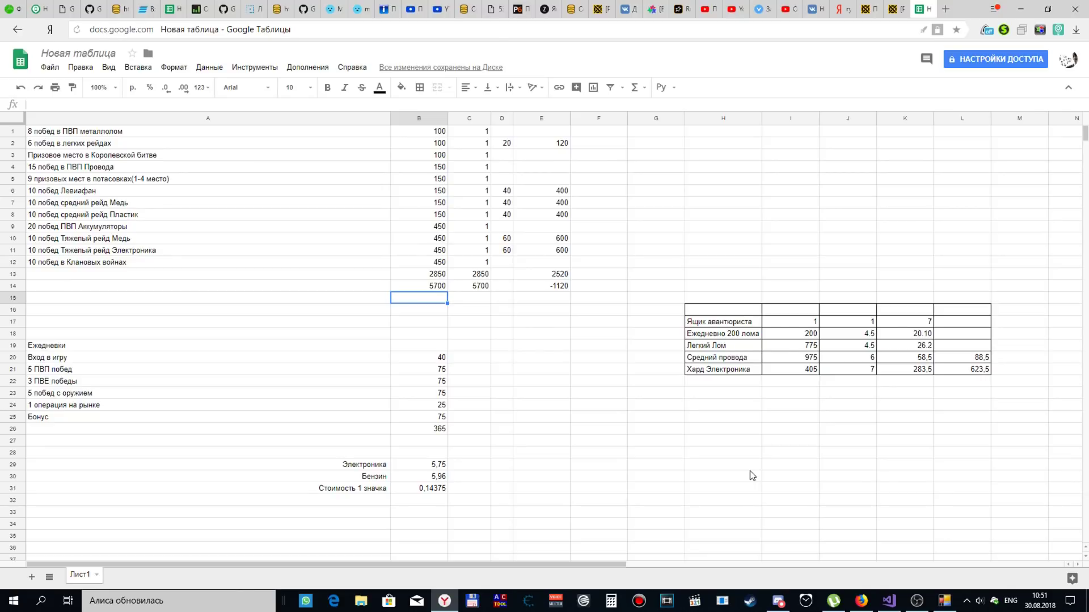
pyautogui.write('=')
pyautogui.press('Up')
pyautogui.write('*')
pyautogui.press('Down')
pyautogui.press('Down')
pyautogui.press('Down')
pyautogui.press('Down')
pyautogui.press('Down')
pyautogui.press('Down')
pyautogui.press('Down')
pyautogui.press('Down')
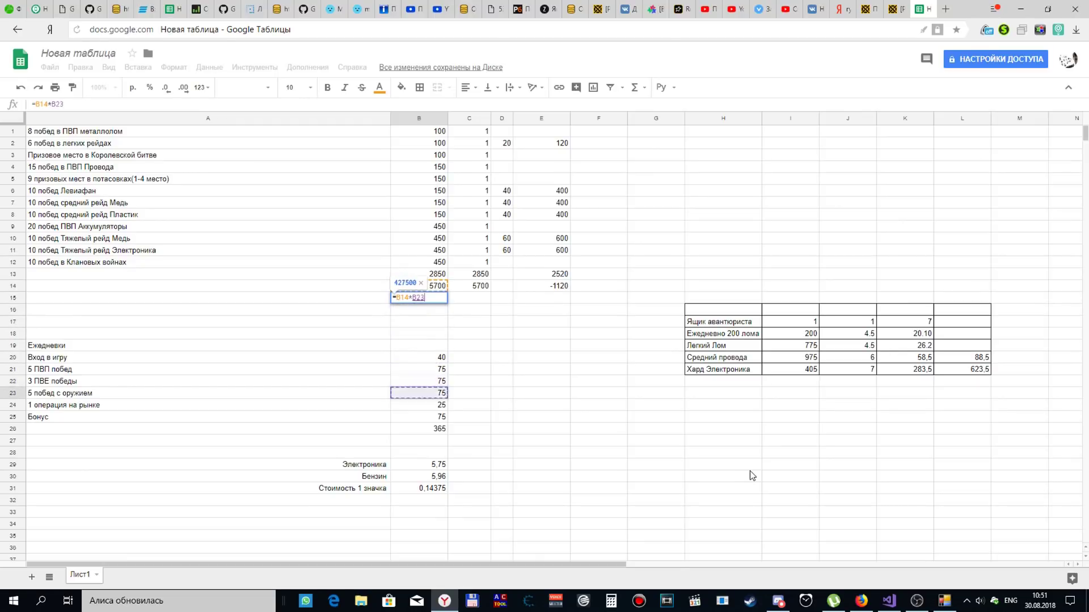
pyautogui.press('Down')
pyautogui.press('Down')
pyautogui.press('Down')
pyautogui.press('Down')
pyautogui.press('Down')
pyautogui.press('Down')
pyautogui.press('Down')
pyautogui.press('Down')
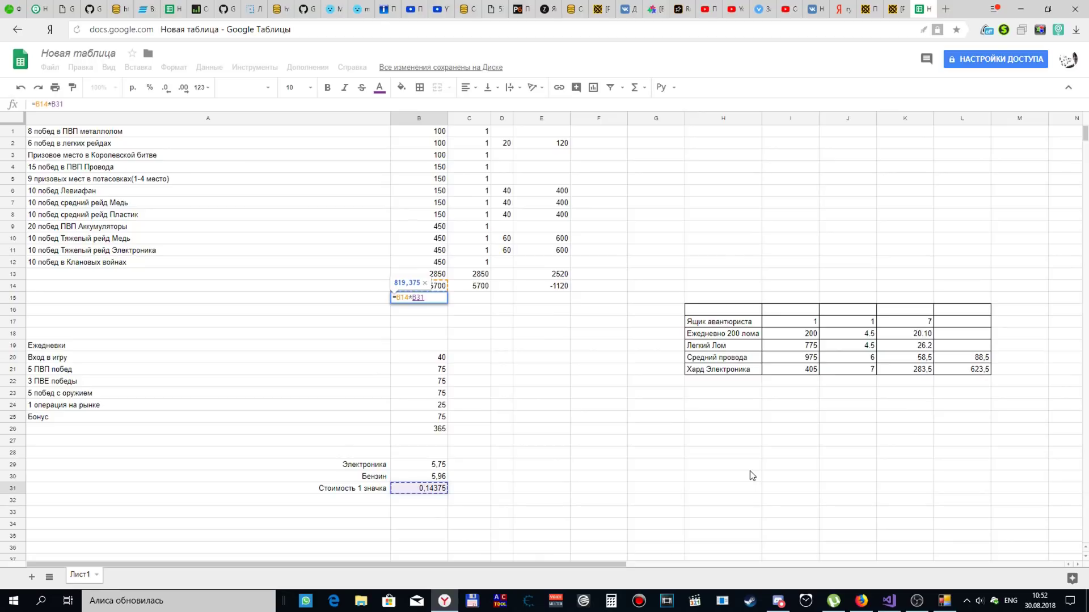
pyautogui.press('Return')
pyautogui.press('Up')
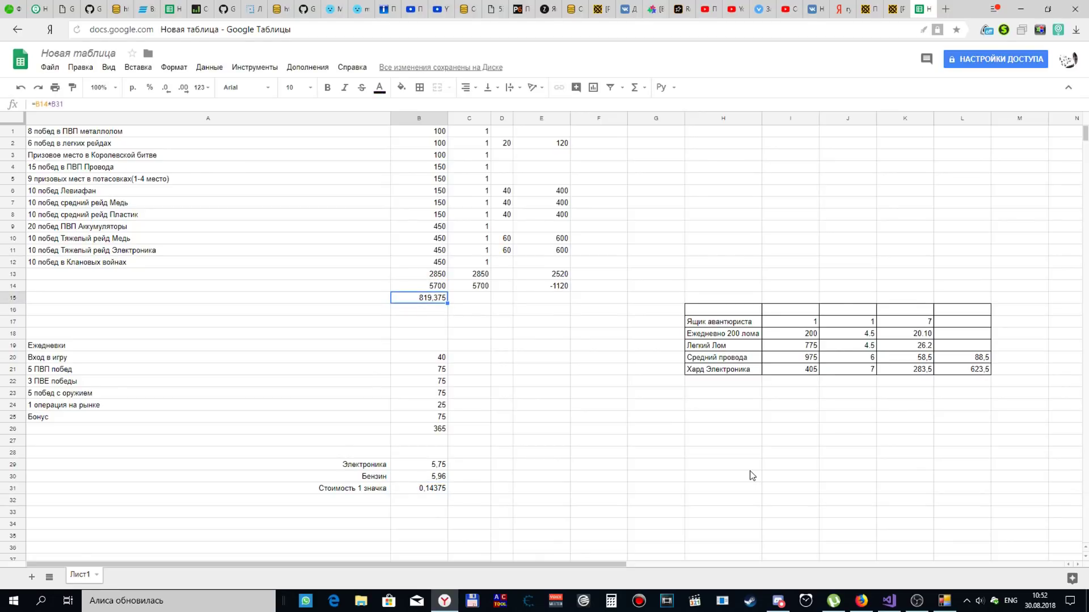
# Compare the badge value in B15 with the Хард Электроника total in L21 of the bordered resource table.
pyautogui.press('Down')
pyautogui.press('Down')
pyautogui.press('Down')
pyautogui.press('Down')
pyautogui.press('Down')
pyautogui.press('Down')
pyautogui.press('Down')
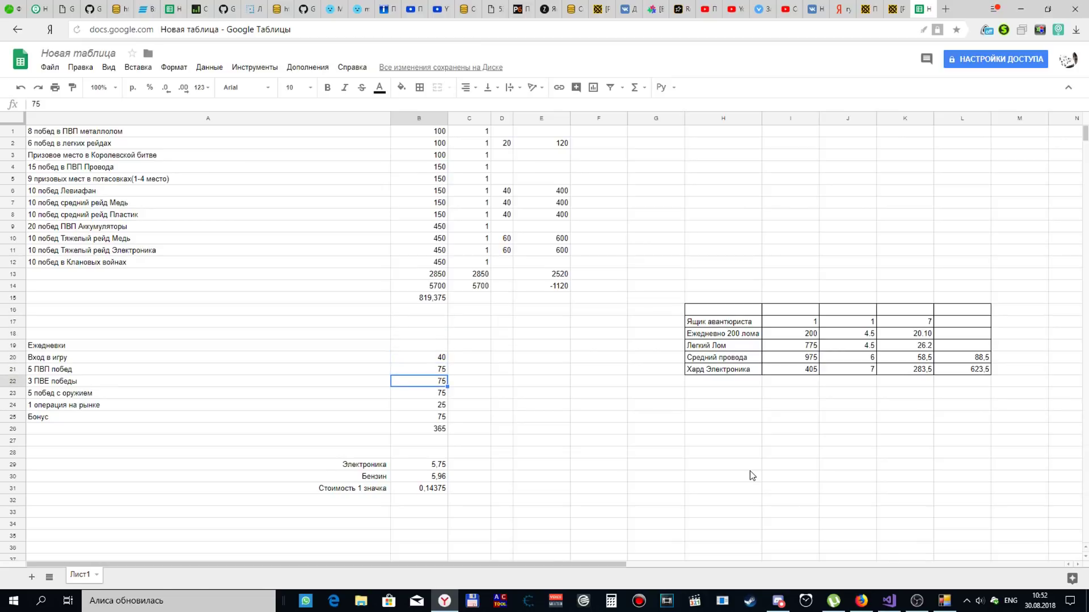
pyautogui.press('Right')
pyautogui.press('Right')
pyautogui.press('Right')
pyautogui.press('Right')
pyautogui.press('Right')
pyautogui.press('Right')
pyautogui.press('Right')
pyautogui.press('Right')
pyautogui.press('Right')
pyautogui.press('Right')
pyautogui.press('Right')
pyautogui.press('Right')
pyautogui.press('Up')
pyautogui.press('Left')
pyautogui.press('Left')
pyautogui.press('Left')
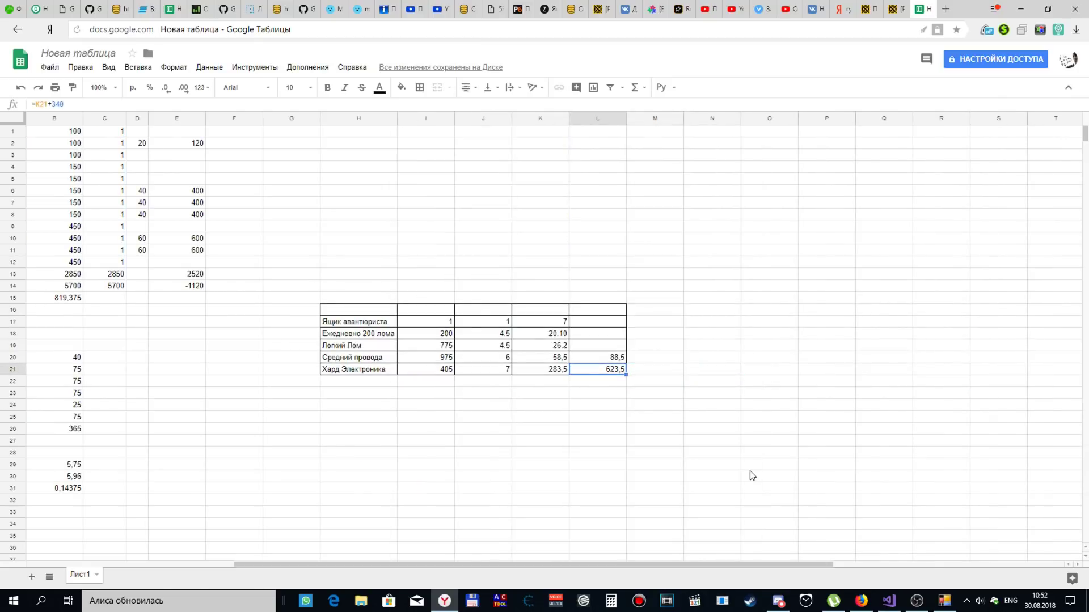
pyautogui.press('Left')
pyautogui.press('Left')
pyautogui.press('Left')
pyautogui.press('Left')
pyautogui.press('Left')
pyautogui.press('Left')
pyautogui.press('Left')
pyautogui.press('Left')
pyautogui.press('Left')
pyautogui.press('Left')
pyautogui.press('Up')
pyautogui.press('Up')
pyautogui.press('Up')
pyautogui.press('Up')
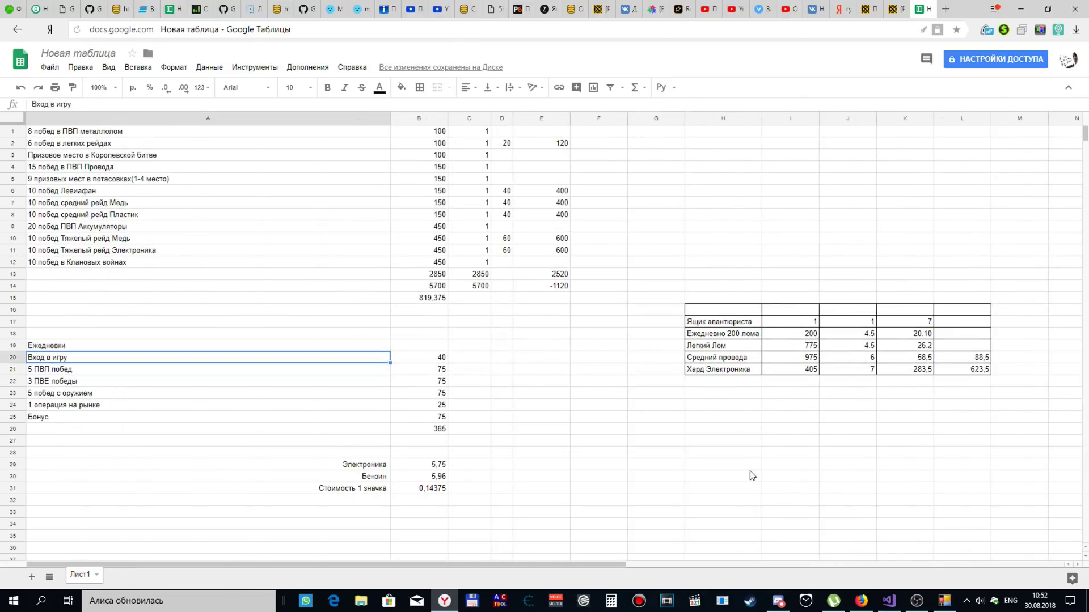
pyautogui.press('Up')
pyautogui.press('Up')
pyautogui.press('Right')
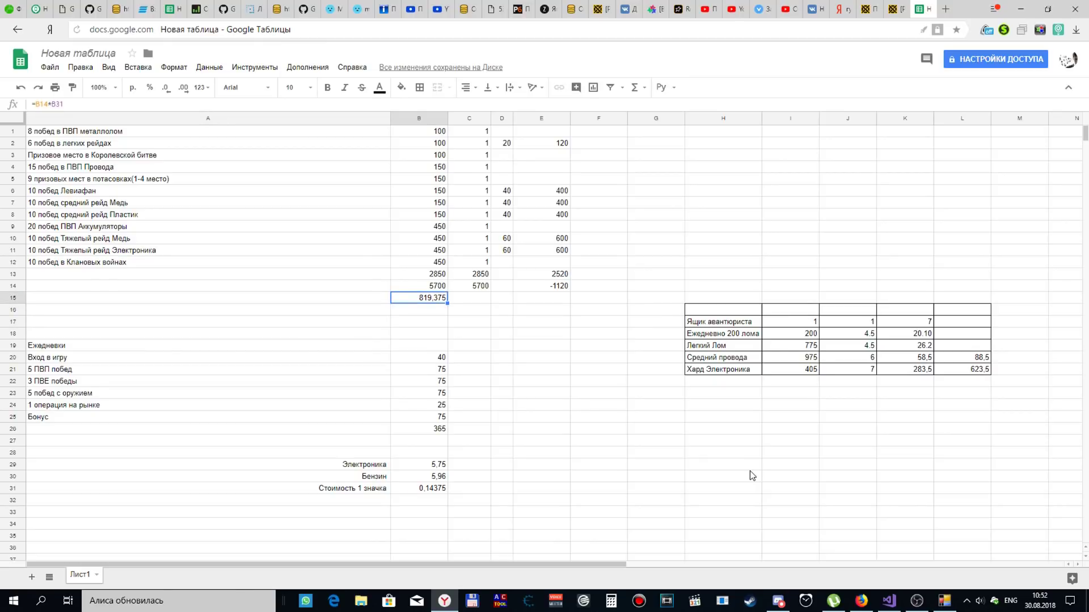
# Calculate the value of the doubled column C badge total in C15 with the formula =B31*C14.
pyautogui.press('Right')
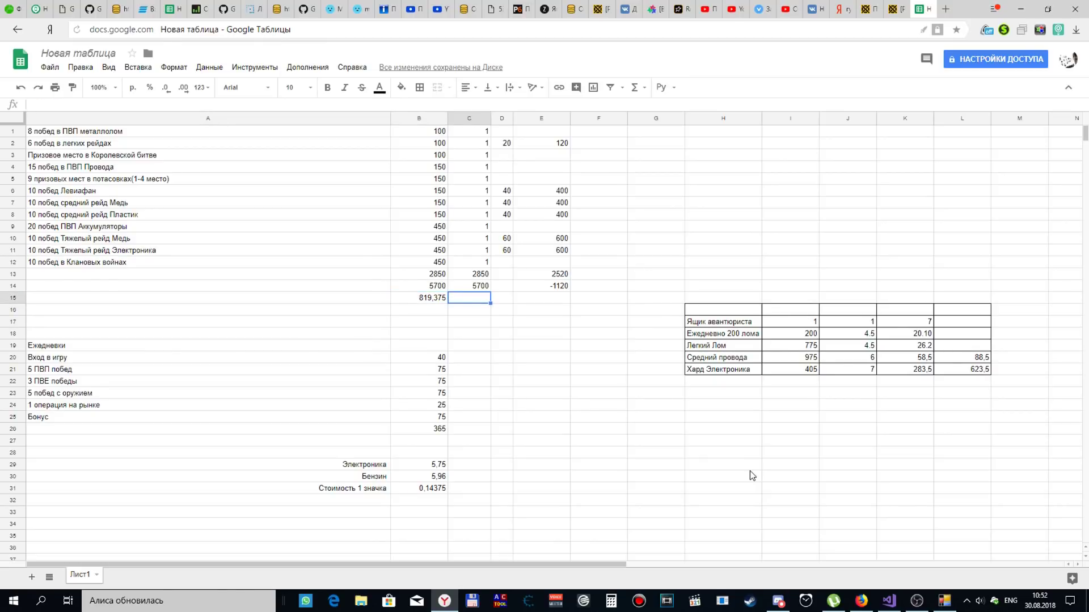
pyautogui.write('=')
pyautogui.press('Down')
pyautogui.press('Down')
pyautogui.press('Down')
pyautogui.press('Down')
pyautogui.press('Down')
pyautogui.press('Down')
pyautogui.press('Down')
pyautogui.press('Down')
pyautogui.press('Down')
pyautogui.press('Down')
pyautogui.press('Down')
pyautogui.press('Down')
pyautogui.press('Down')
pyautogui.press('Down')
pyautogui.press('Down')
pyautogui.press('Down')
pyautogui.press('Left')
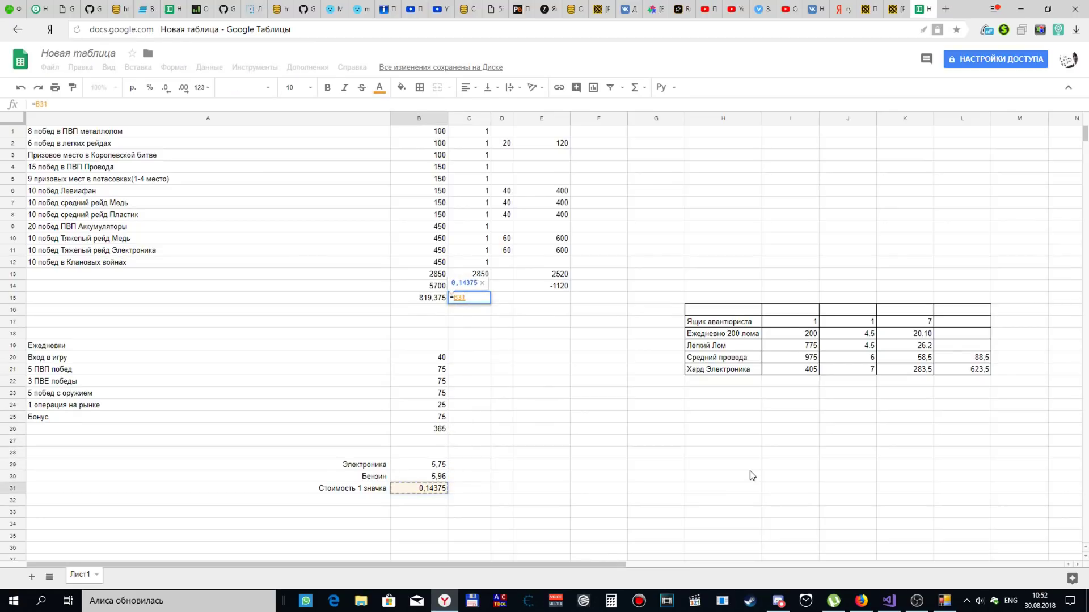
pyautogui.write('*C14')
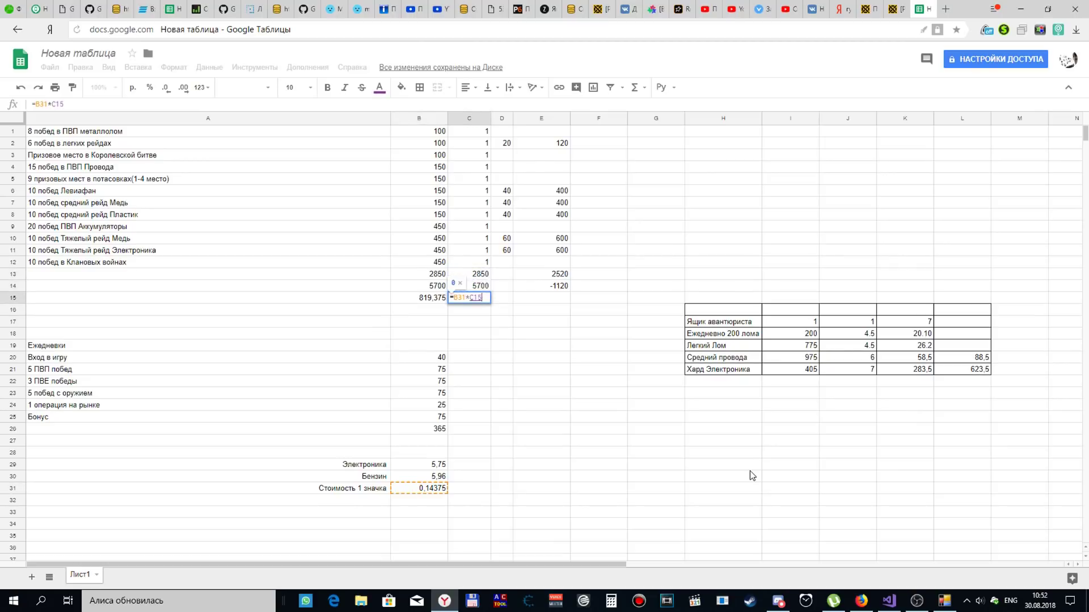
pyautogui.press('Return')
pyautogui.press('Return')
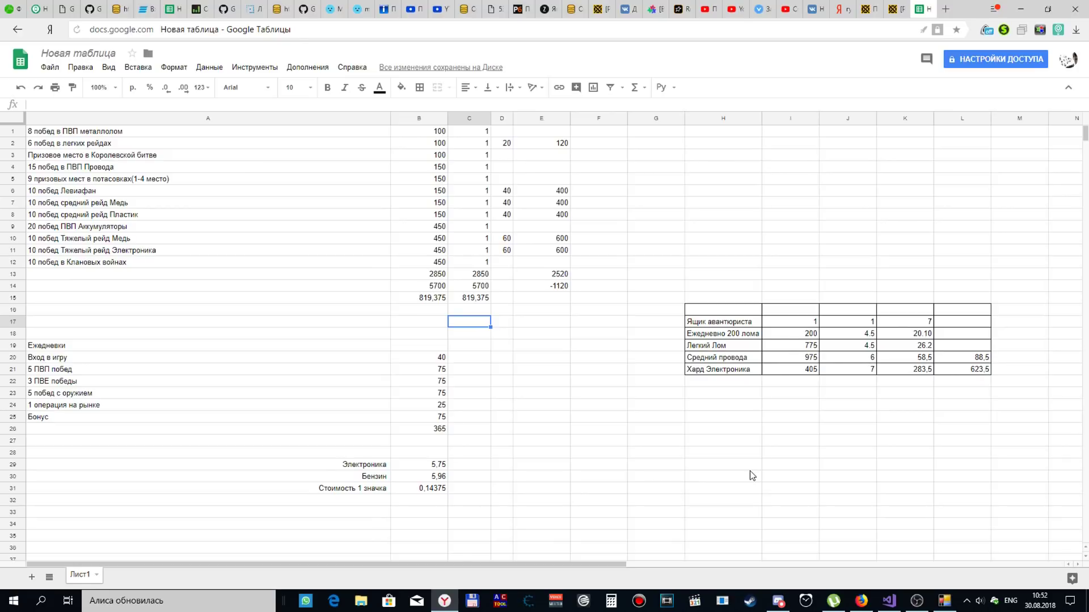
# Review the task list in column A from the first row down to 10 побед в Клановых войнах.
pyautogui.press('Up')
pyautogui.press('Up')
pyautogui.press('Up')
pyautogui.press('Up')
pyautogui.press('Up')
pyautogui.press('Up')
pyautogui.press('Up')
pyautogui.press('Up')
pyautogui.press('Up')
pyautogui.press('Up')
pyautogui.press('Up')
pyautogui.press('Up')
pyautogui.press('Up')
pyautogui.press('Up')
pyautogui.press('Up')
pyautogui.press('Up')
pyautogui.press('Left')
pyautogui.press('Left')
pyautogui.press('Down')
pyautogui.press('Down')
pyautogui.press('Down')
pyautogui.press('Down')
pyautogui.press('Down')
pyautogui.press('Down')
pyautogui.press('Down')
pyautogui.press('Down')
pyautogui.press('Down')
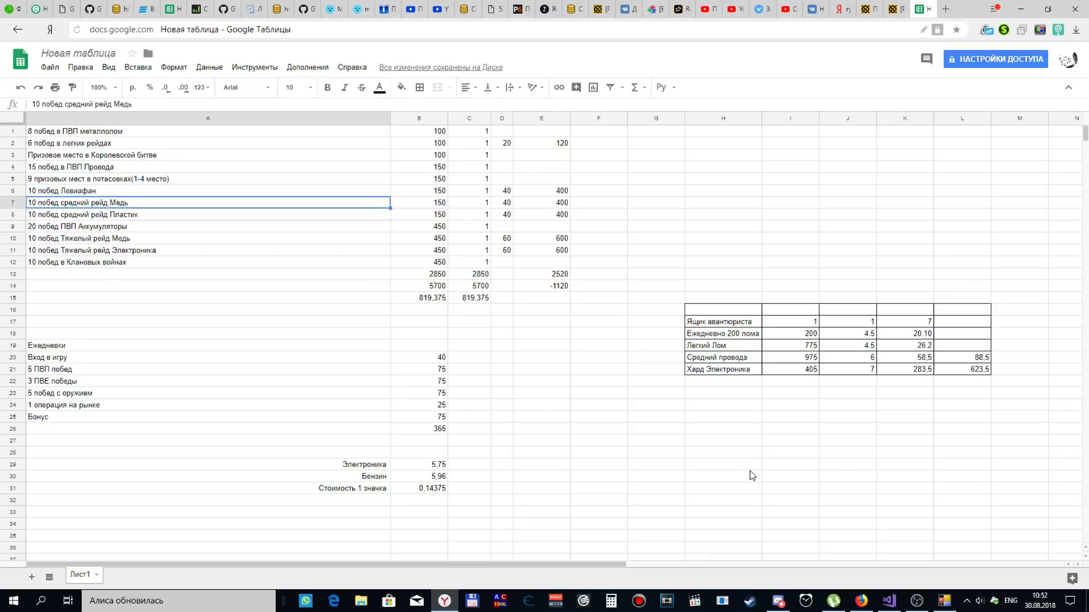
pyautogui.press('Down')
pyautogui.press('Down')
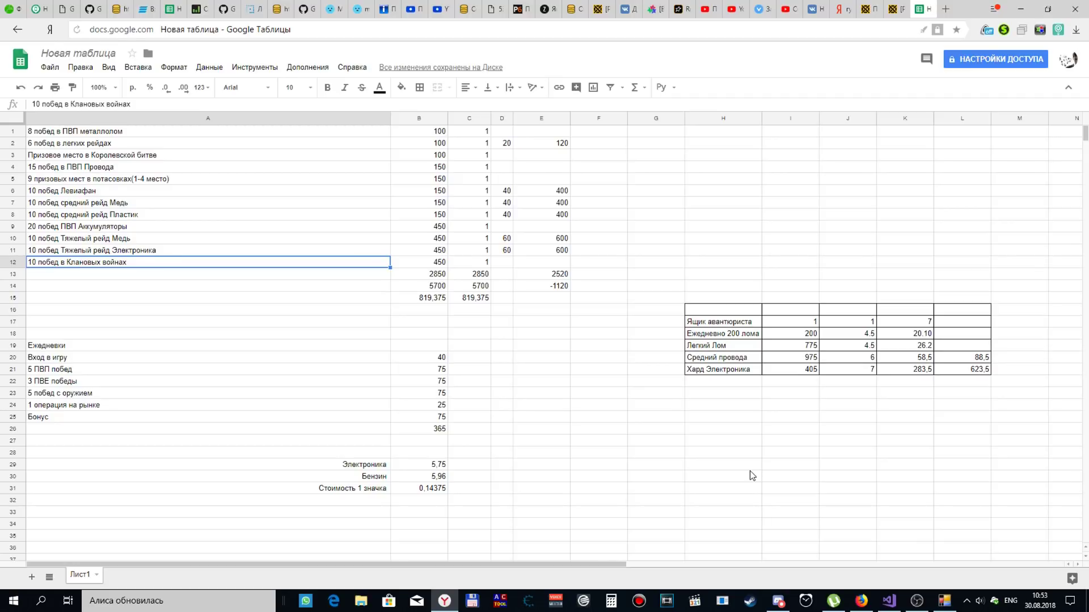
# Try clearing the completion flag for 10 побед в Клановых войнах in C12 and re-enter 1.
pyautogui.press('Right')
pyautogui.press('Right')
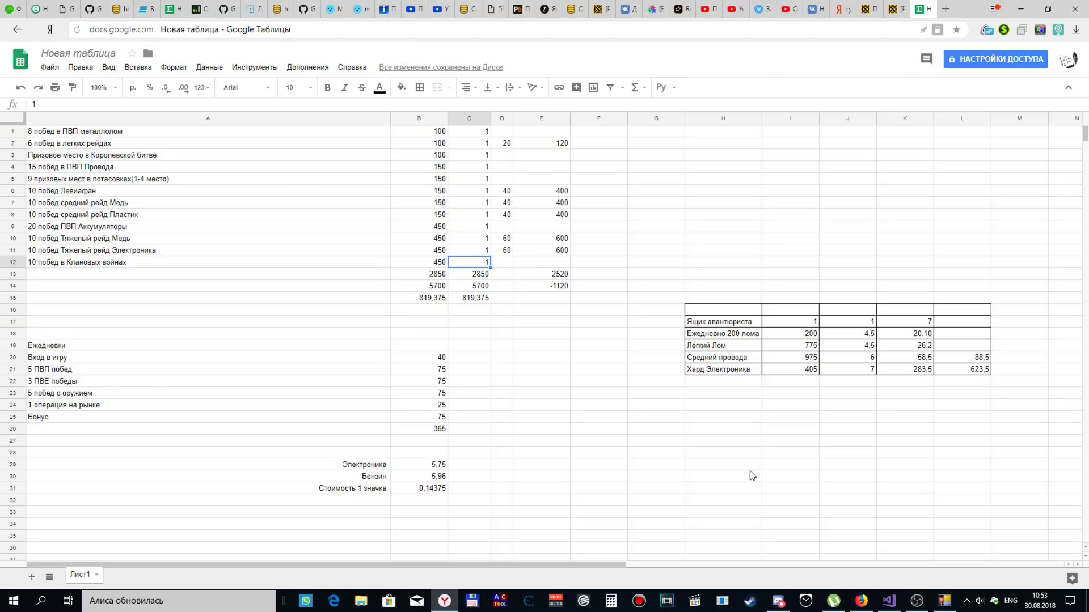
pyautogui.press('Delete')
pyautogui.write('1')
# Clear the completion flag for Призовое место в Королевской битве in C3.
pyautogui.press('Up')
pyautogui.press('Up')
pyautogui.press('Up')
pyautogui.press('Up')
pyautogui.press('Up')
pyautogui.press('Up')
pyautogui.press('Up')
pyautogui.hotkey('shift', 'Up')
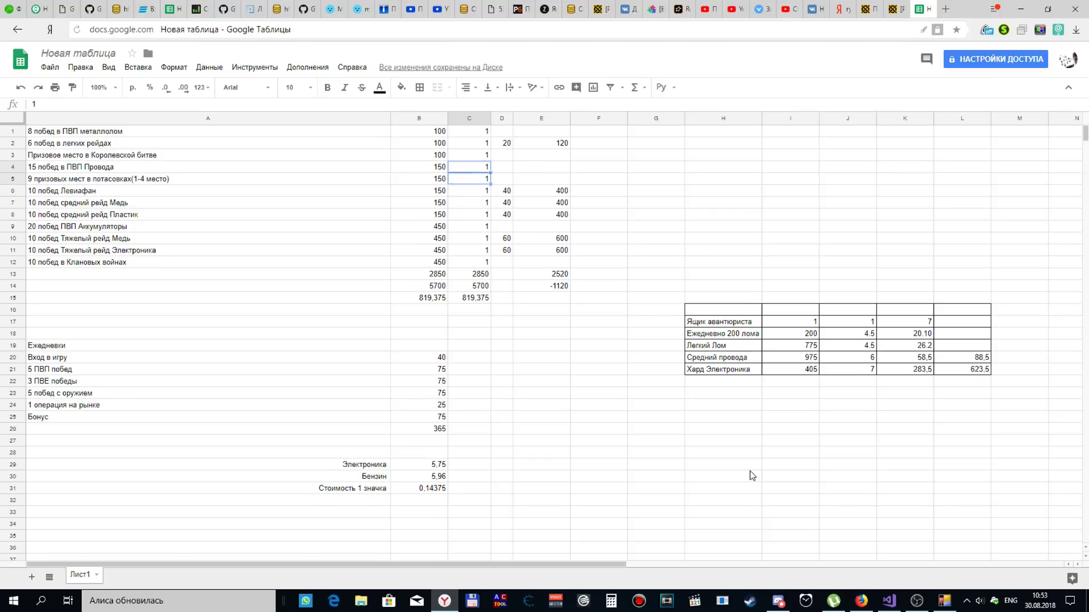
pyautogui.press('Up')
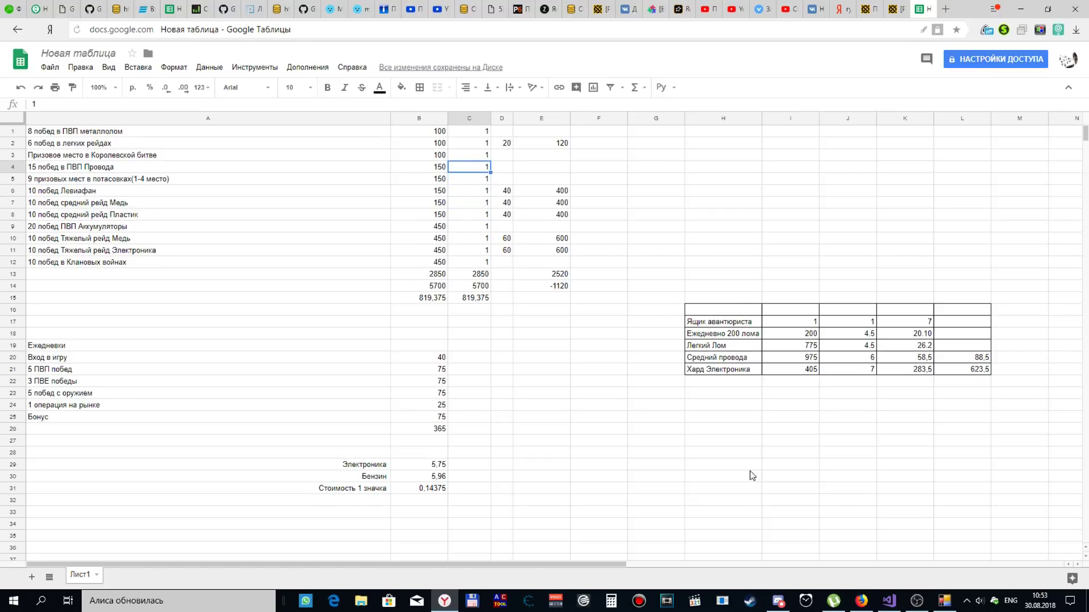
pyautogui.press('Up')
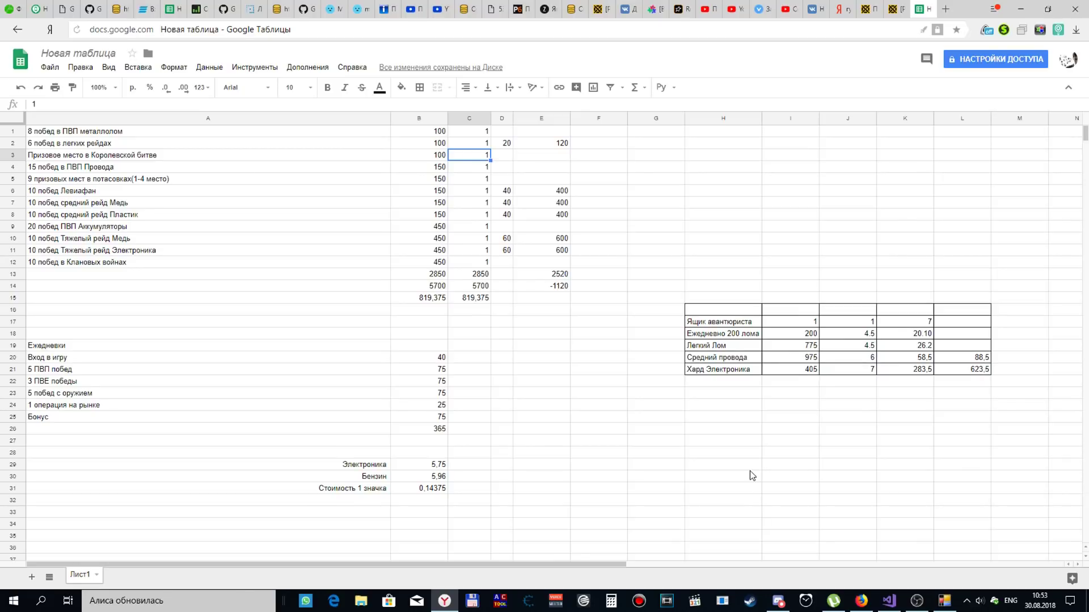
pyautogui.press('Delete')
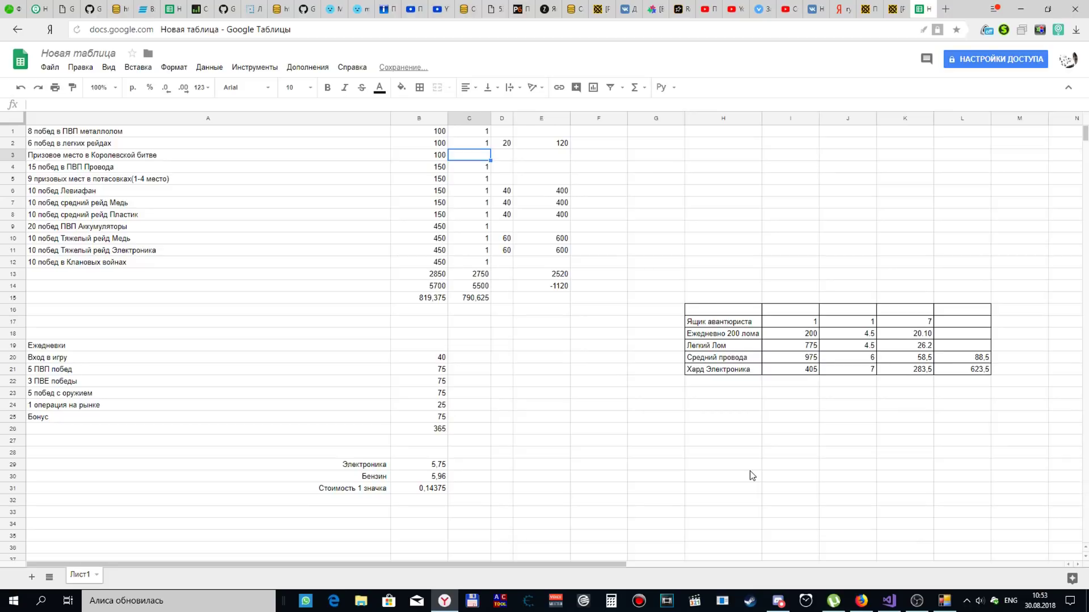
# Clear the completion flag for 10 побед в Клановых войнах in C12.
pyautogui.press('Down')
pyautogui.press('Down')
pyautogui.press('Down')
pyautogui.press('Down')
pyautogui.press('Down')
pyautogui.press('Down')
pyautogui.press('Down')
pyautogui.press('Down')
pyautogui.press('Down')
pyautogui.press('Down')
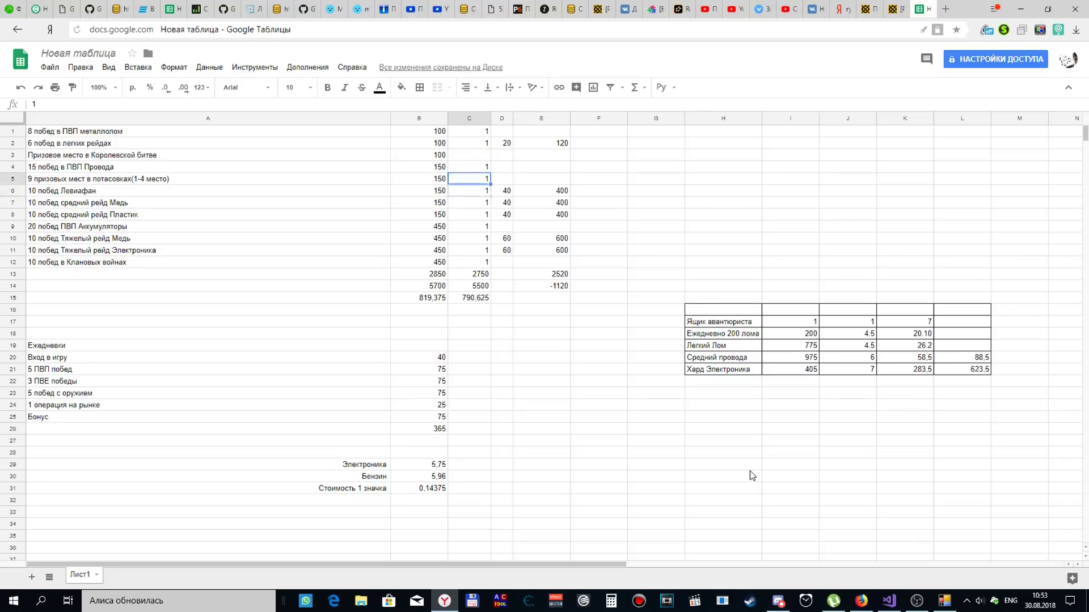
pyautogui.press('Up')
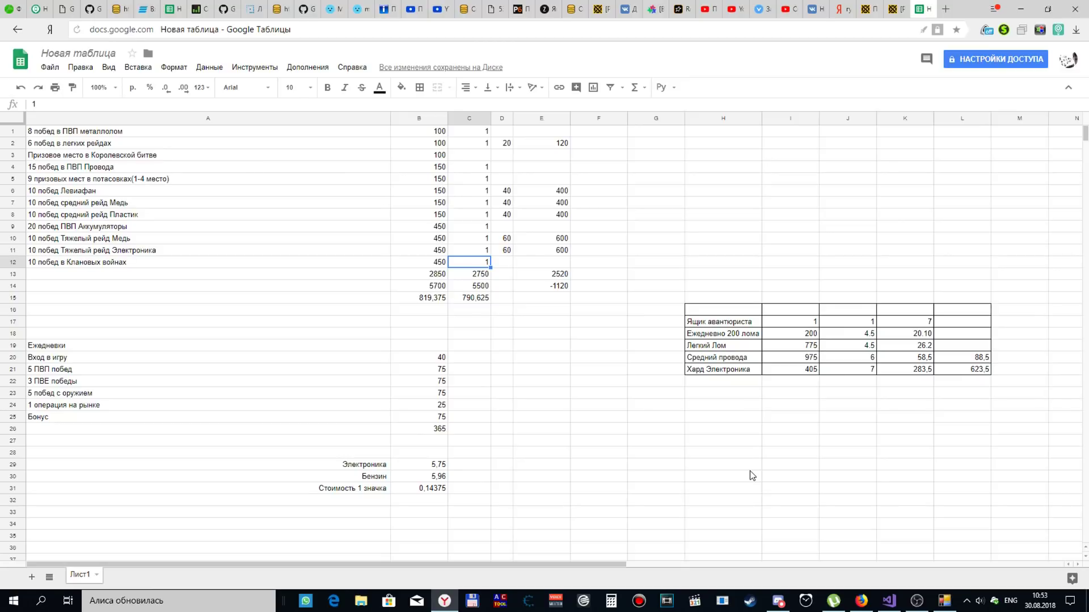
pyautogui.press('Delete')
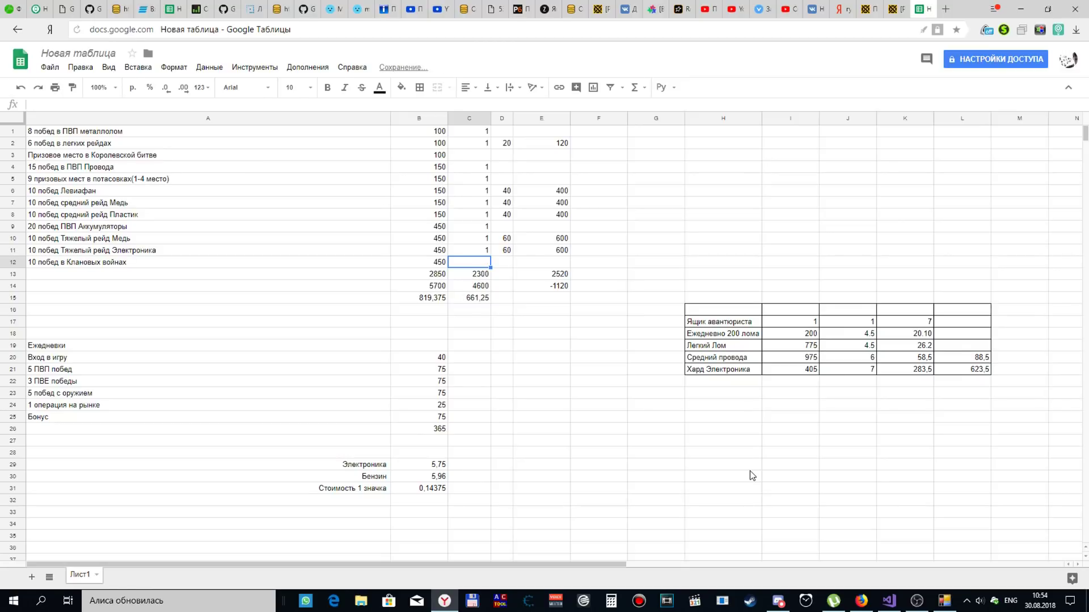
# Compare the reduced badge value in C15 with the Хард Электроника total in L21.
pyautogui.press('Down')
pyautogui.press('Down')
pyautogui.press('Down')
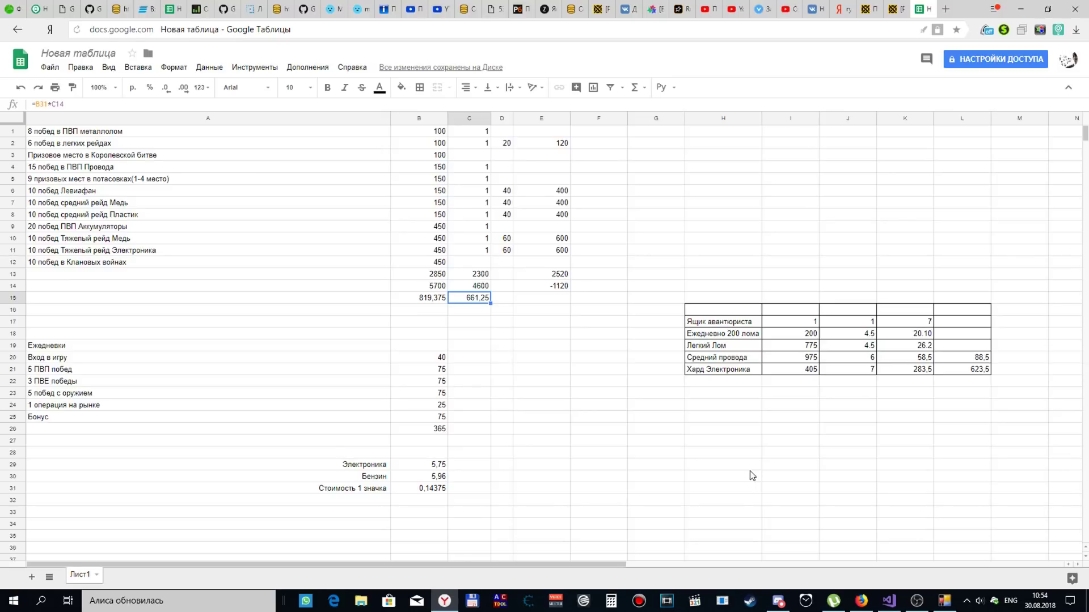
pyautogui.press('Down')
pyautogui.press('Down')
pyautogui.press('Right')
pyautogui.press('Right')
pyautogui.press('Right')
pyautogui.press('Right')
pyautogui.press('Right')
pyautogui.press('Right')
pyautogui.press('Down')
pyautogui.press('Down')
pyautogui.press('Down')
pyautogui.press('Down')
pyautogui.press('Down')
pyautogui.press('Up')
pyautogui.press('Right')
pyautogui.press('Right')
pyautogui.press('Right')
pyautogui.press('Right')
pyautogui.press('Left')
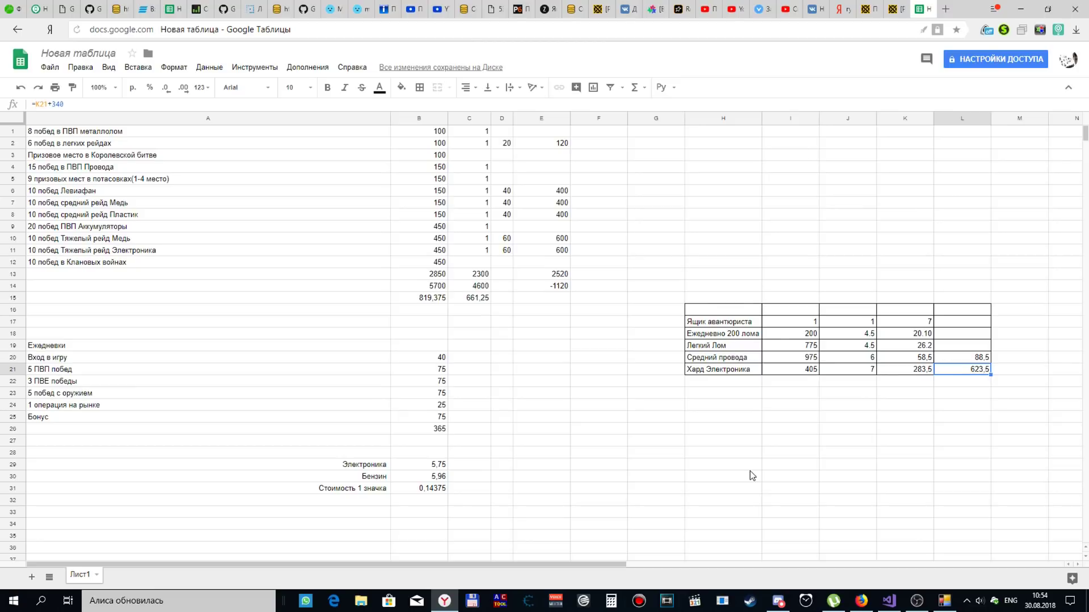
pyautogui.press('Left')
pyautogui.press('Left')
pyautogui.press('Left')
pyautogui.press('Left')
pyautogui.press('Left')
pyautogui.press('Left')
pyautogui.press('Left')
pyautogui.press('Up')
pyautogui.press('Up')
pyautogui.press('Up')
pyautogui.press('Up')
pyautogui.press('Up')
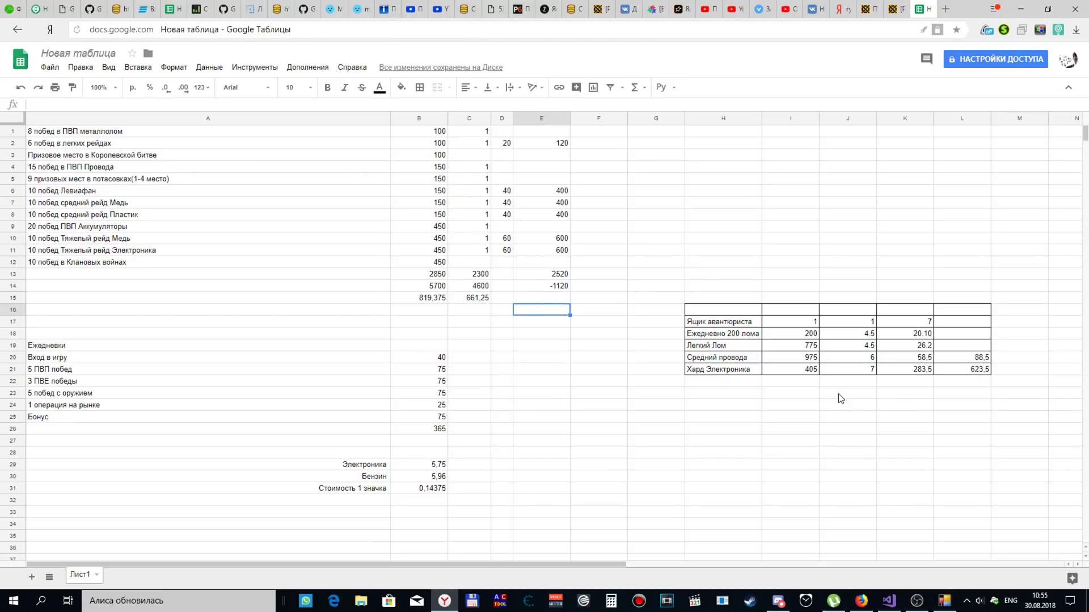
# Examine the Хард Электроника row across H21:L21 of the bordered resource table.
pyautogui.click(703, 371)
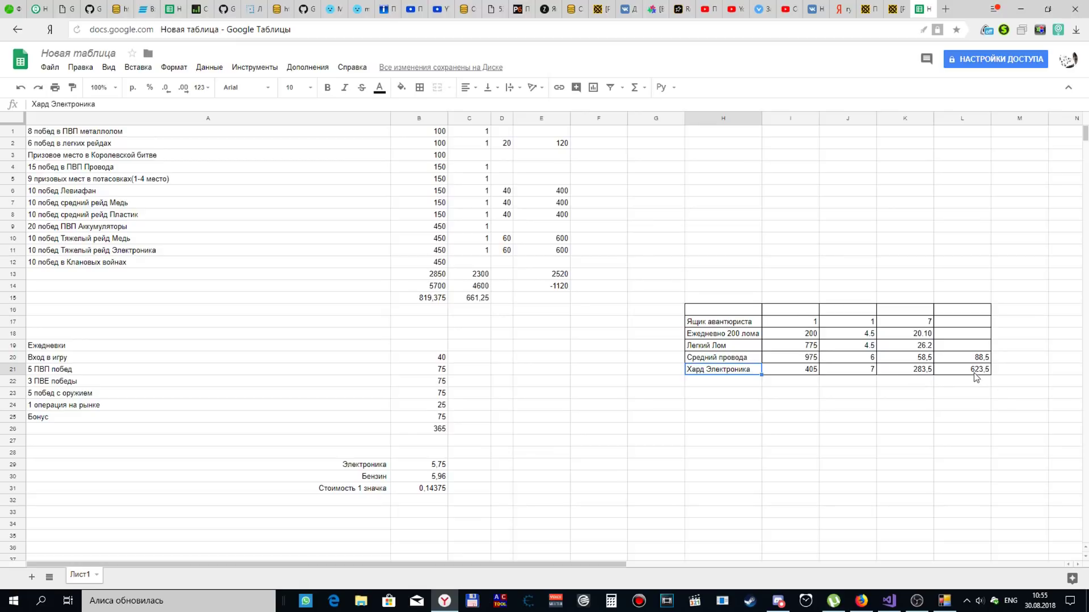
pyautogui.moveTo(975, 373); pyautogui.dragTo(717, 373)
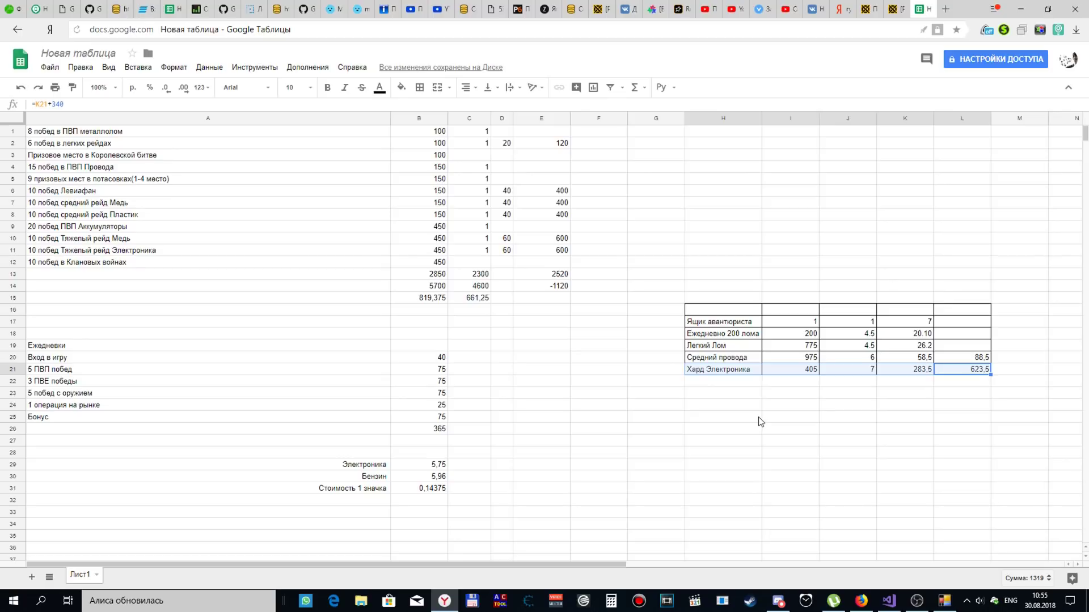
pyautogui.click(1001, 371)
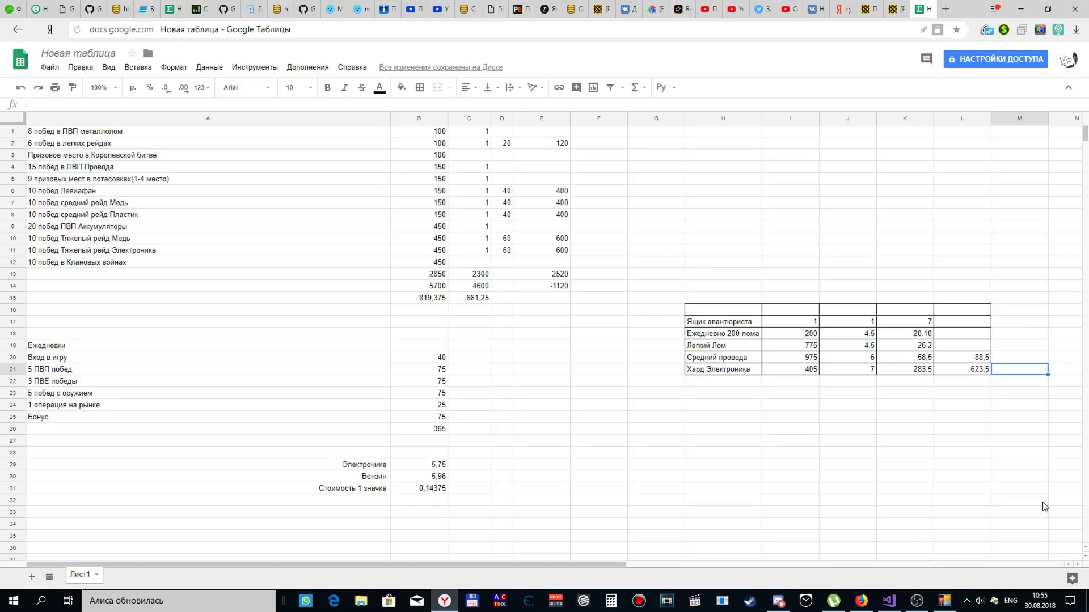
pyautogui.press('Left')
pyautogui.press('Left')
pyautogui.press('Left')
pyautogui.press('Left')
pyautogui.press('Left')
pyautogui.press('Left')
pyautogui.press('Right')
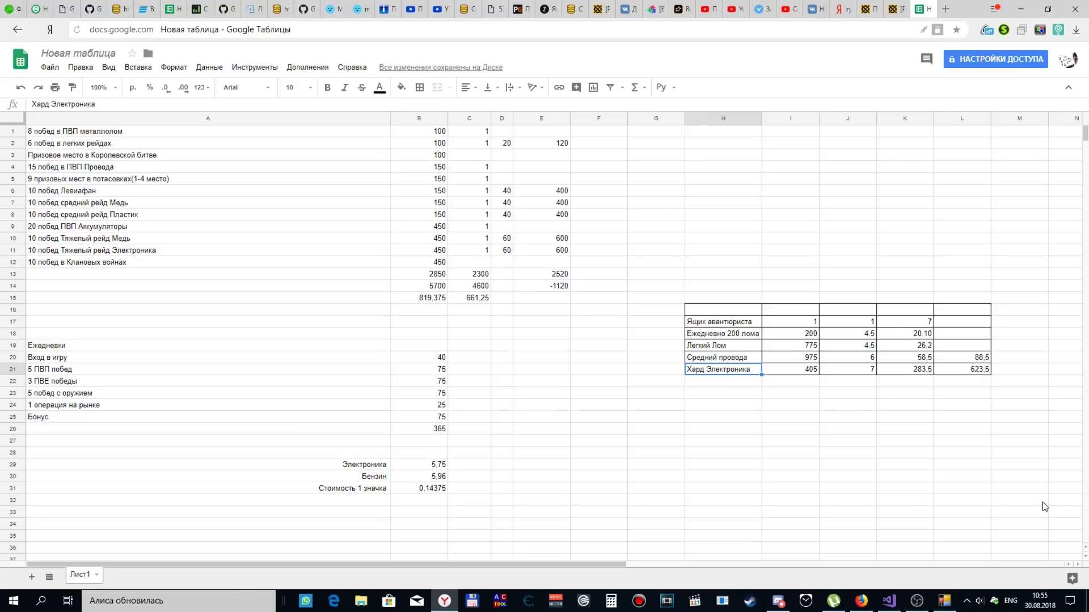
# Try the calculation 200*14 in E16, redo it as =-200*14, and clear the cell.
pyautogui.press('Down')
pyautogui.press('Up')
pyautogui.press('Up')
pyautogui.press('Up')
pyautogui.press('Left')
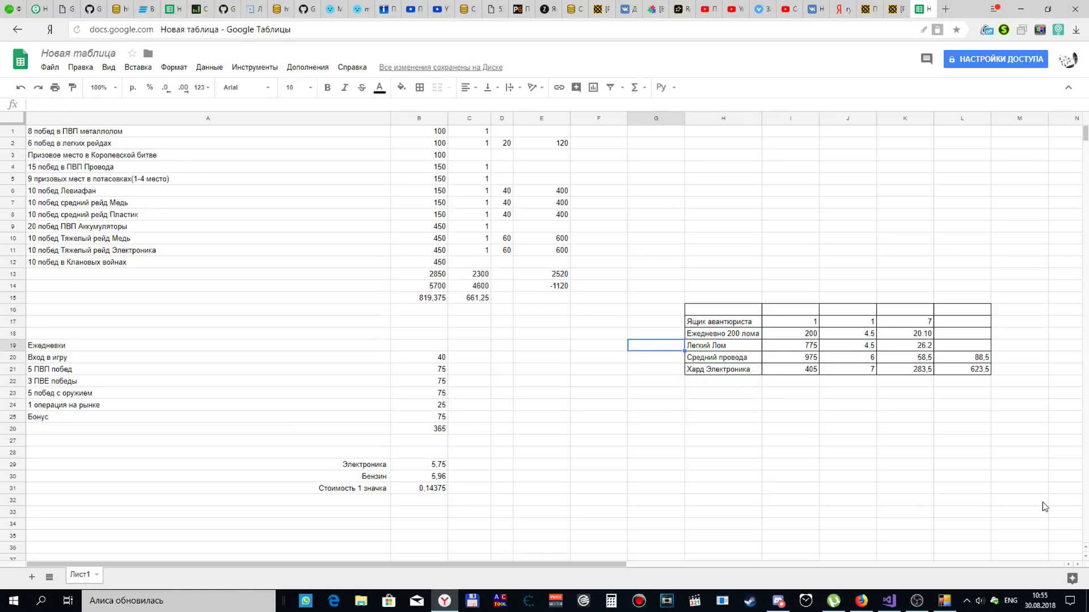
pyautogui.press('Left')
pyautogui.press('Left')
pyautogui.hotkey('shift', 'Up')
pyautogui.press('Up')
pyautogui.press('Up')
pyautogui.press('Up')
pyautogui.write('200')
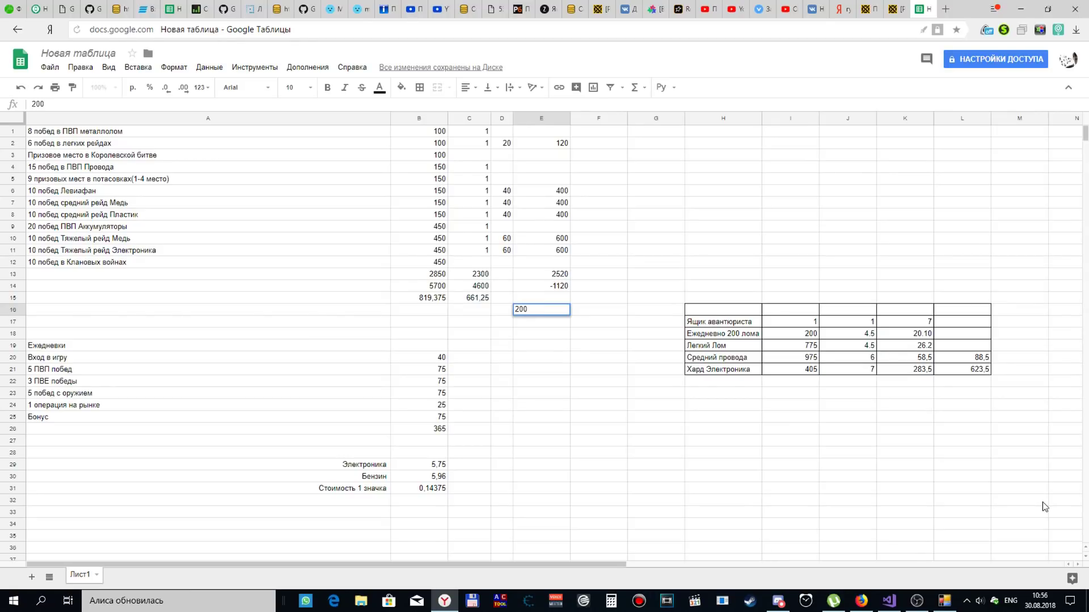
pyautogui.write('*14')
pyautogui.press('Return')
pyautogui.press('Up')
pyautogui.write('=-200*14')
pyautogui.press('Return')
pyautogui.press('Up')
pyautogui.press('Delete')
# Review the per-task amounts in column E from the totals up to the first row.
pyautogui.press('Up')
pyautogui.press('Right')
pyautogui.press('Up')
pyautogui.press('Up')
pyautogui.press('Up')
pyautogui.press('Up')
pyautogui.press('Up')
pyautogui.press('Up')
pyautogui.press('Up')
pyautogui.press('Up')
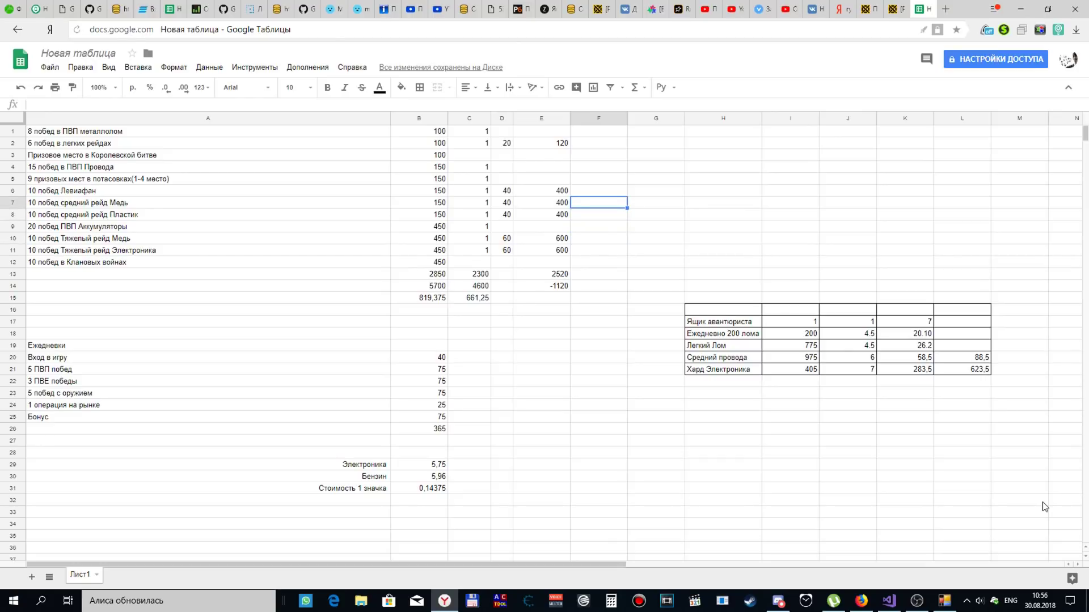
pyautogui.press('Up')
pyautogui.press('Up')
pyautogui.press('Up')
pyautogui.press('Up')
pyautogui.press('Up')
pyautogui.press('Left')
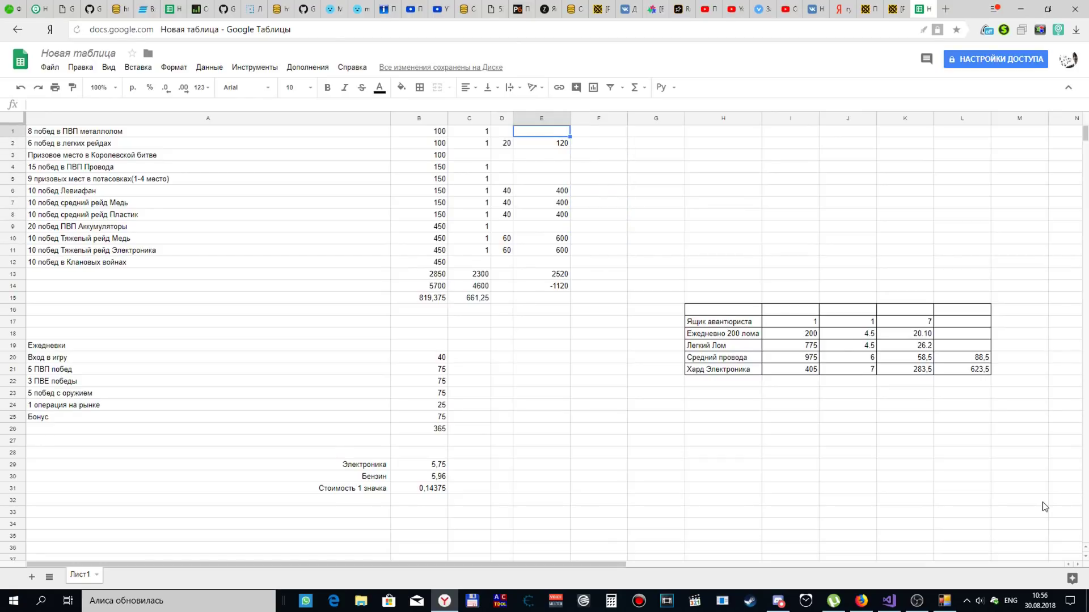
# Review the raid fuel costs in columns D and E from the first row down to the total in E13.
pyautogui.press('Down')
pyautogui.press('Down')
pyautogui.press('Down')
pyautogui.press('Down')
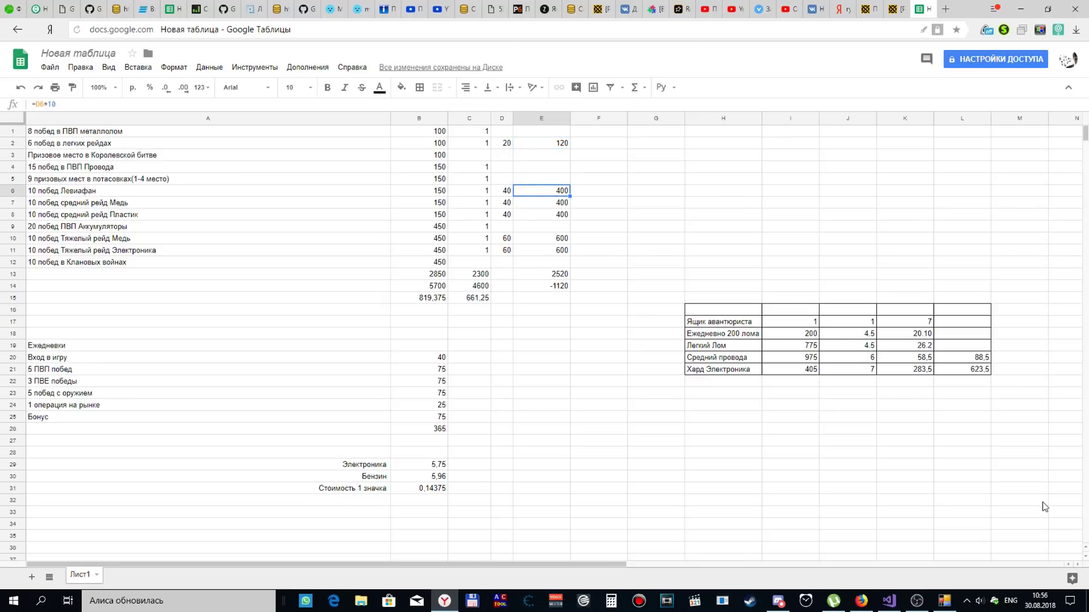
pyautogui.press('Left')
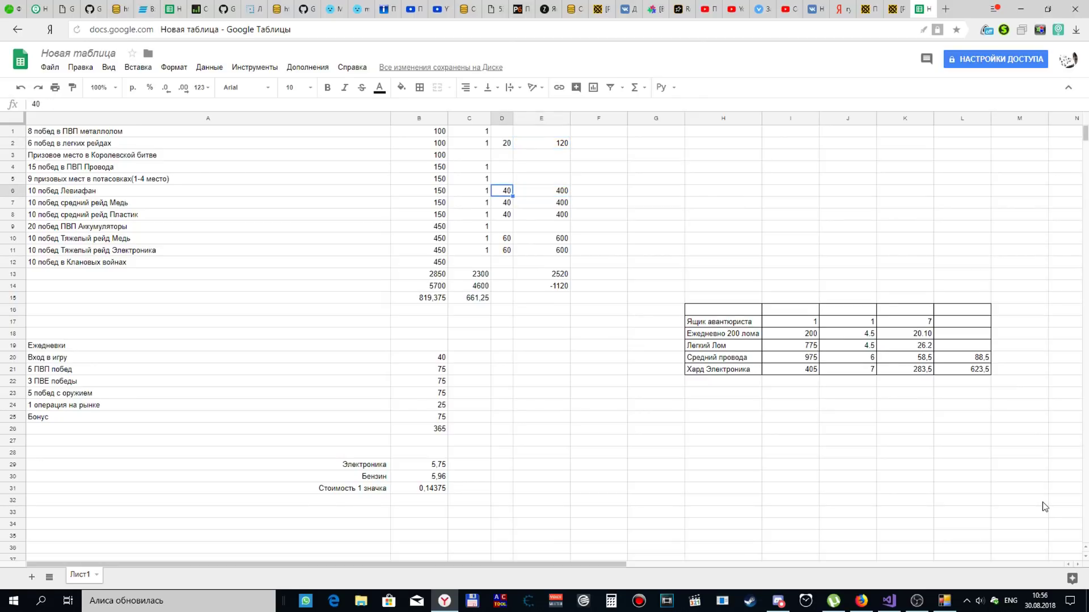
pyautogui.press('Right')
pyautogui.press('Down')
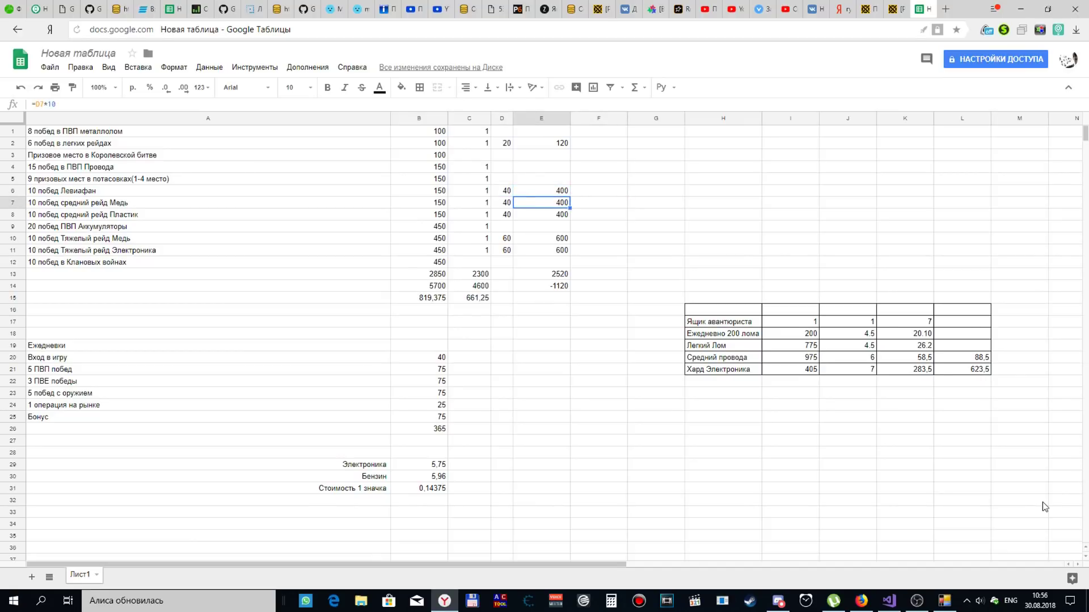
pyautogui.press('Down')
pyautogui.press('Down')
pyautogui.press('Down')
pyautogui.press('Down')
pyautogui.press('Up')
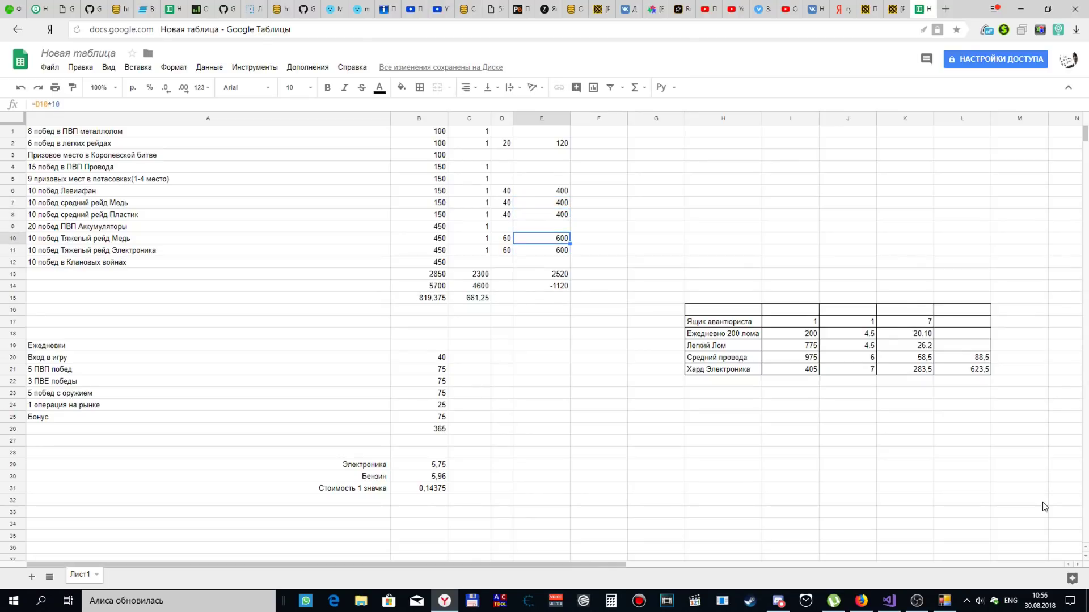
pyautogui.press('Down')
pyautogui.press('Down')
pyautogui.press('Down')
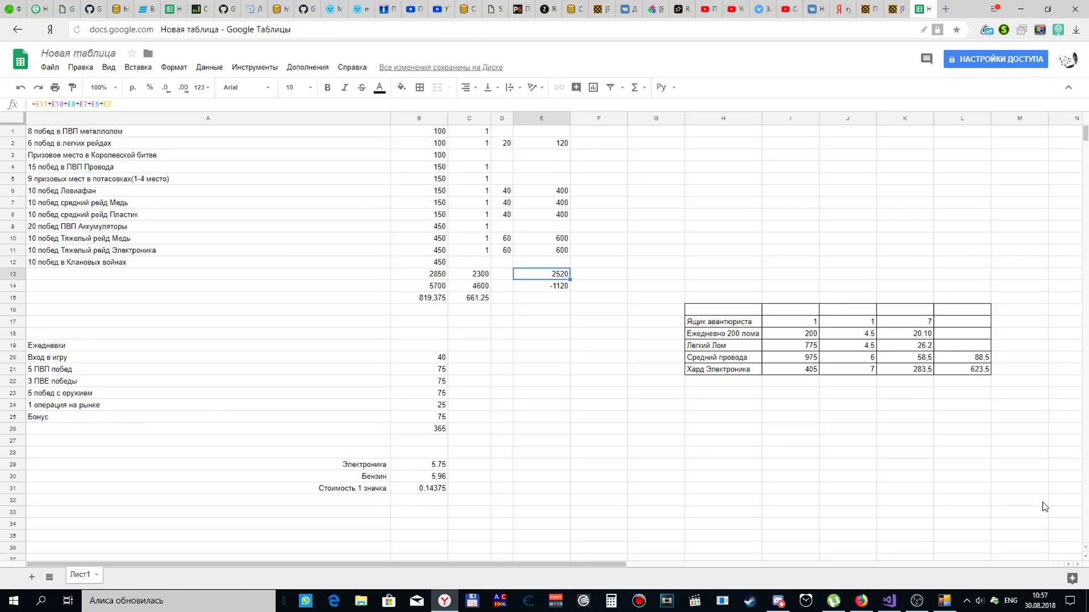
# Enter the fuel income calculation =200*14 in G13, beside the totals row.
pyautogui.press('Right')
pyautogui.press('Down')
pyautogui.press('Down')
pyautogui.press('Down')
pyautogui.press('Up')
pyautogui.press('Up')
pyautogui.press('Up')
pyautogui.press('Up')
pyautogui.press('Right')
pyautogui.press('Down')
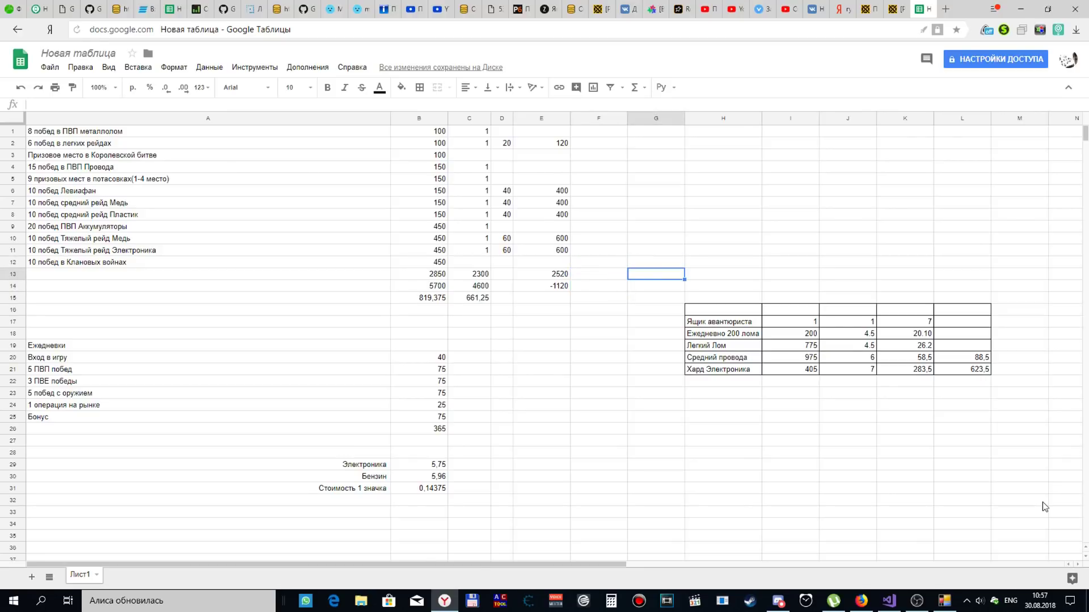
pyautogui.write('200')
pyautogui.press('BackSpace')
pyautogui.press('BackSpace')
pyautogui.press('BackSpace')
pyautogui.write('=200*14')
pyautogui.press('Return')
# Double the fuel cost total in F13 with the formula =E13*2.
pyautogui.press('Up')
pyautogui.press('Left')
pyautogui.press('Left')
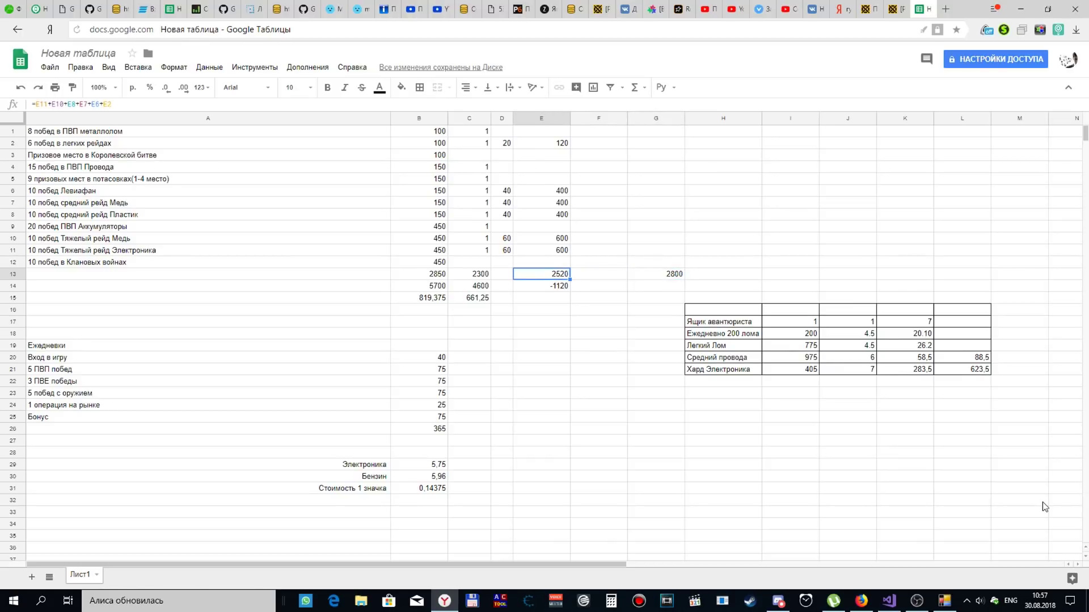
pyautogui.press('Right')
pyautogui.write('=E13*')
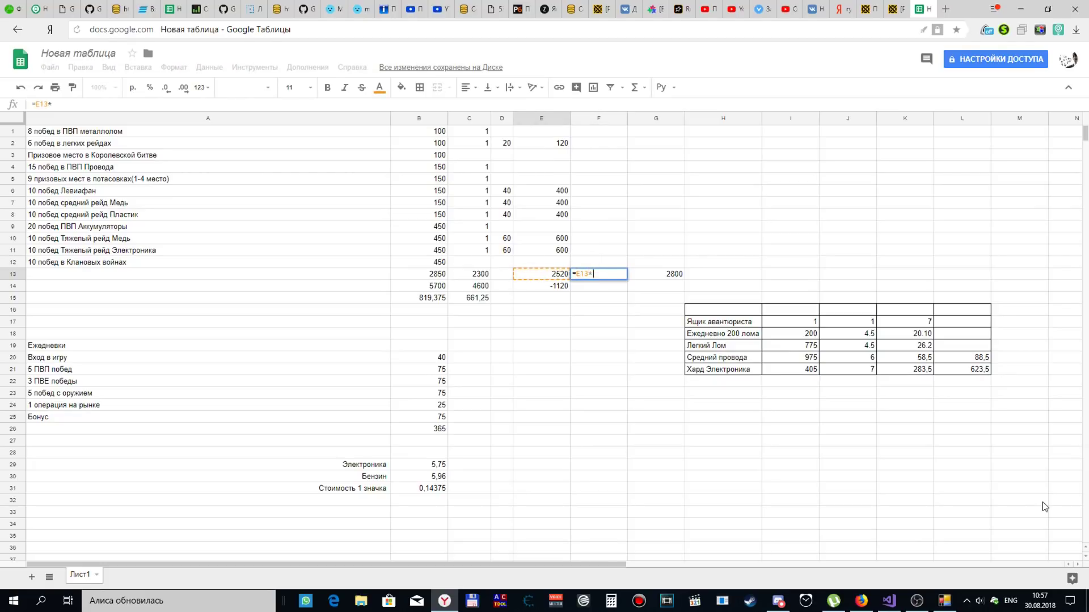
pyautogui.write('2')
pyautogui.press('Return')
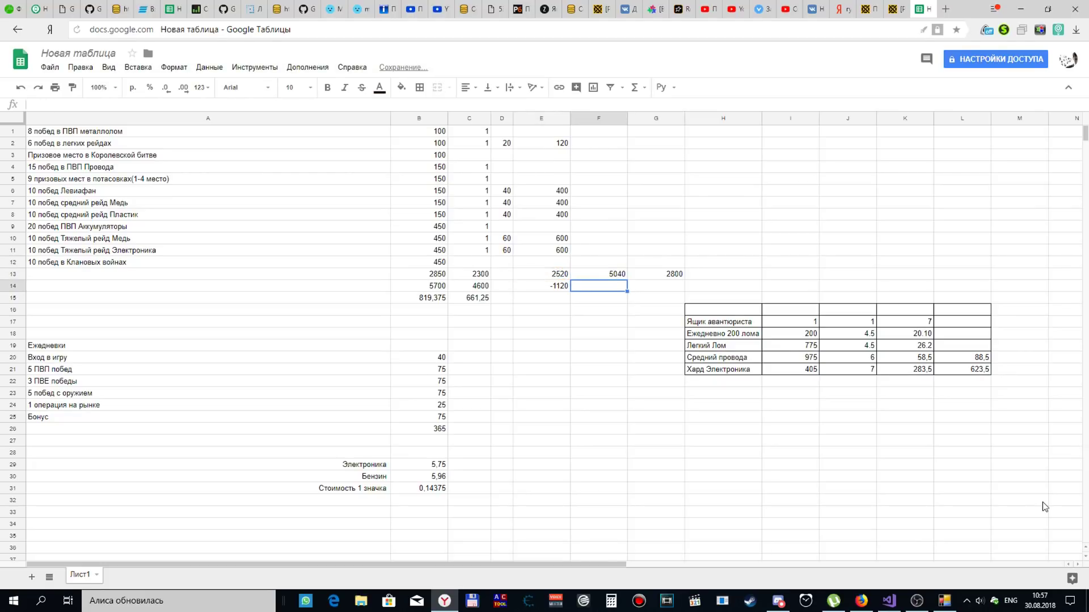
# Clear the old difference in E14 and try a formula there that refers to E13.
pyautogui.press('Left')
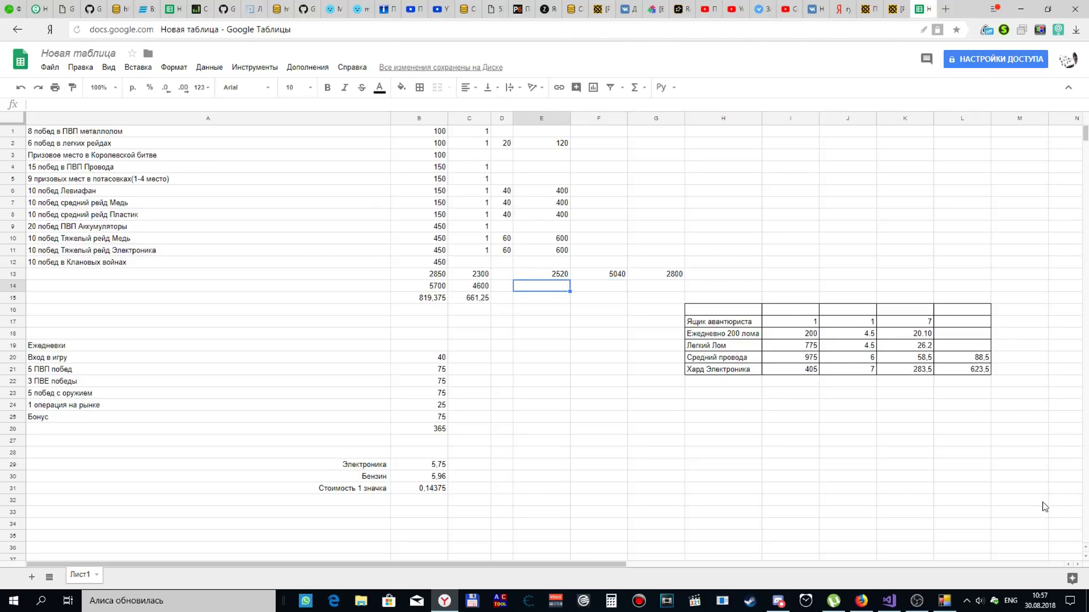
pyautogui.write('=E13')
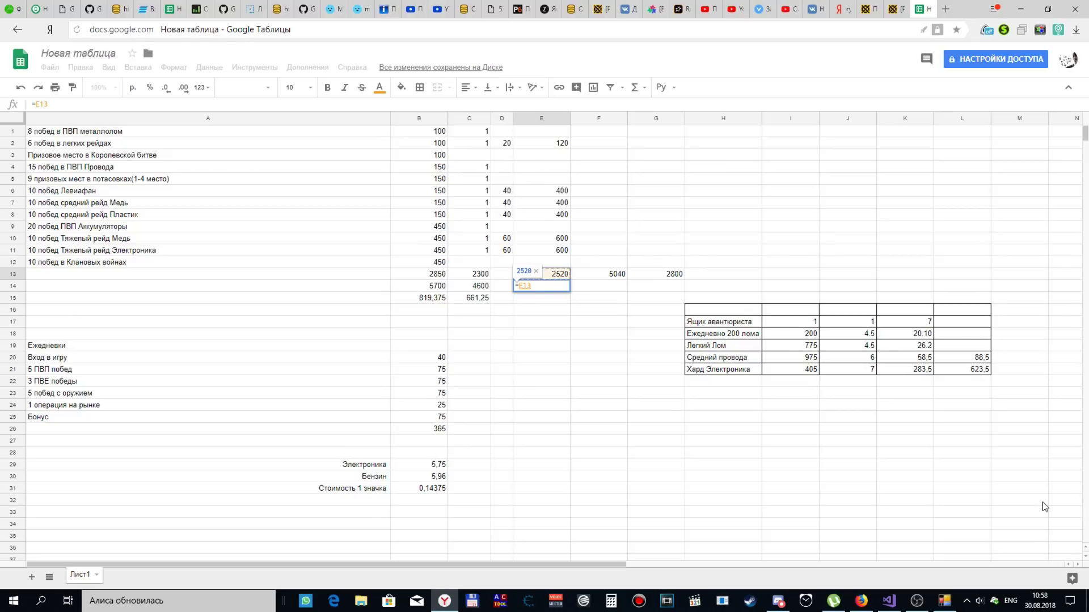
pyautogui.press('Escape')
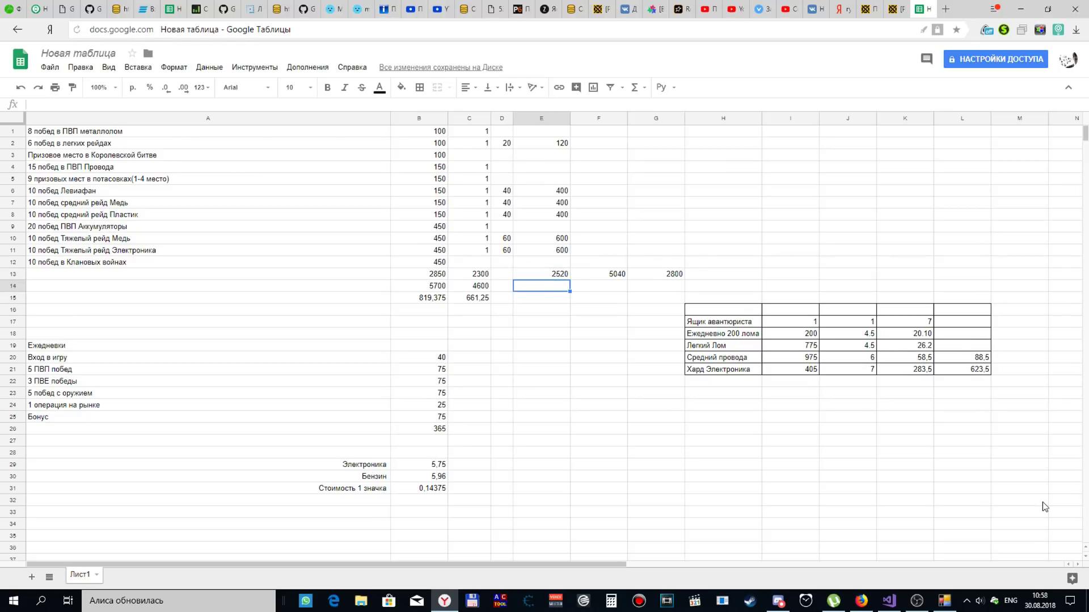
# Calculate the fuel balance in G14 with the formula =G13-F13.
pyautogui.press('Right')
pyautogui.press('Right')
pyautogui.press('Left')
pyautogui.press('Left')
pyautogui.press('Right')
pyautogui.press('Right')
pyautogui.press('Up')
pyautogui.press('Down')
pyautogui.write('=')
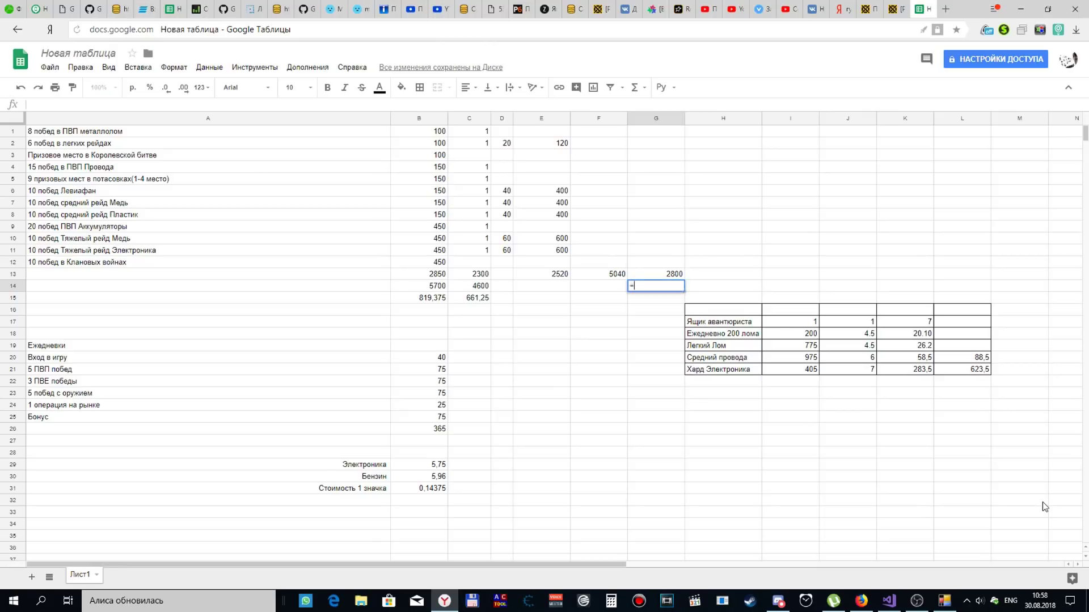
pyautogui.press('Up')
pyautogui.press('Left')
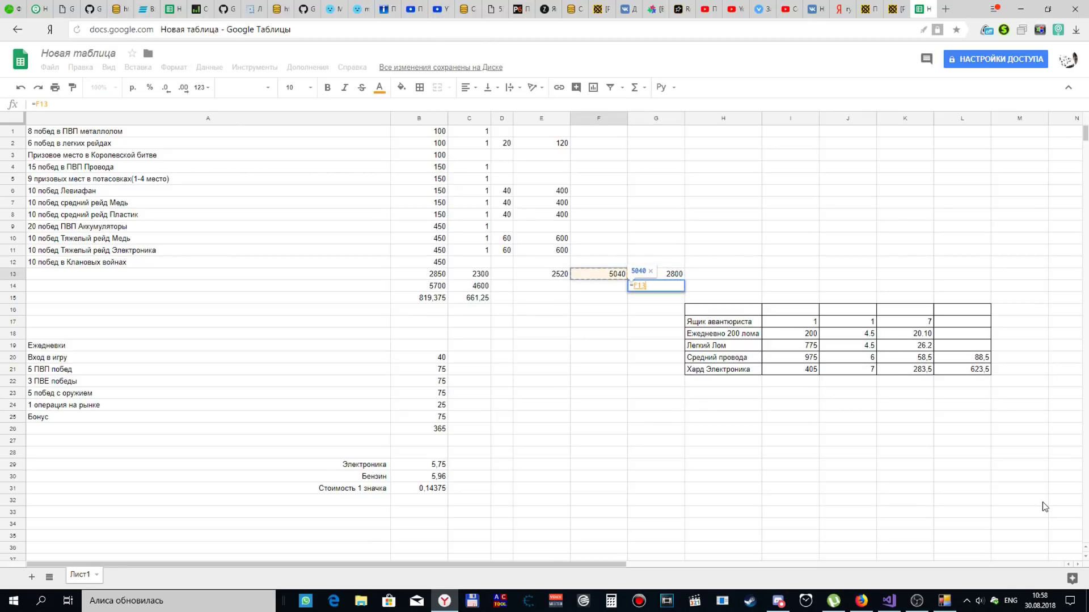
pyautogui.press('Right')
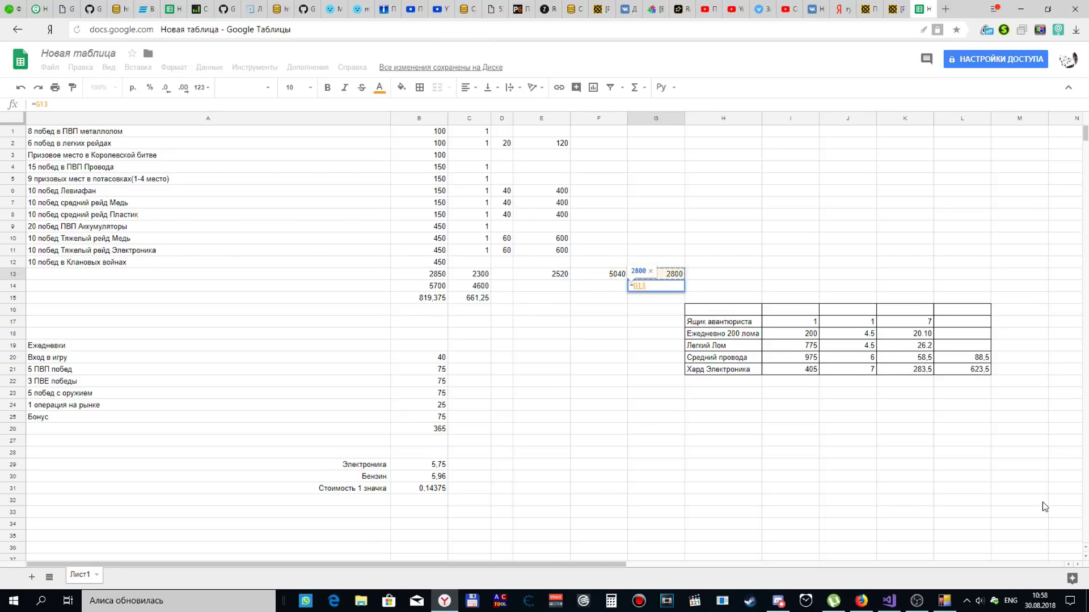
pyautogui.write('-')
pyautogui.press('Up')
pyautogui.press('Left')
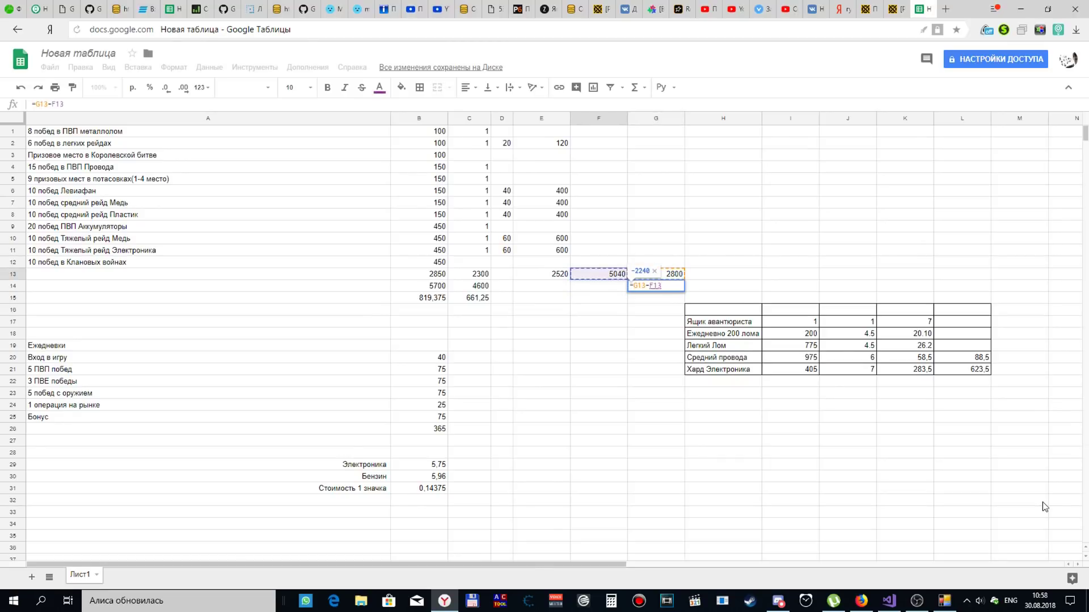
pyautogui.press('Return')
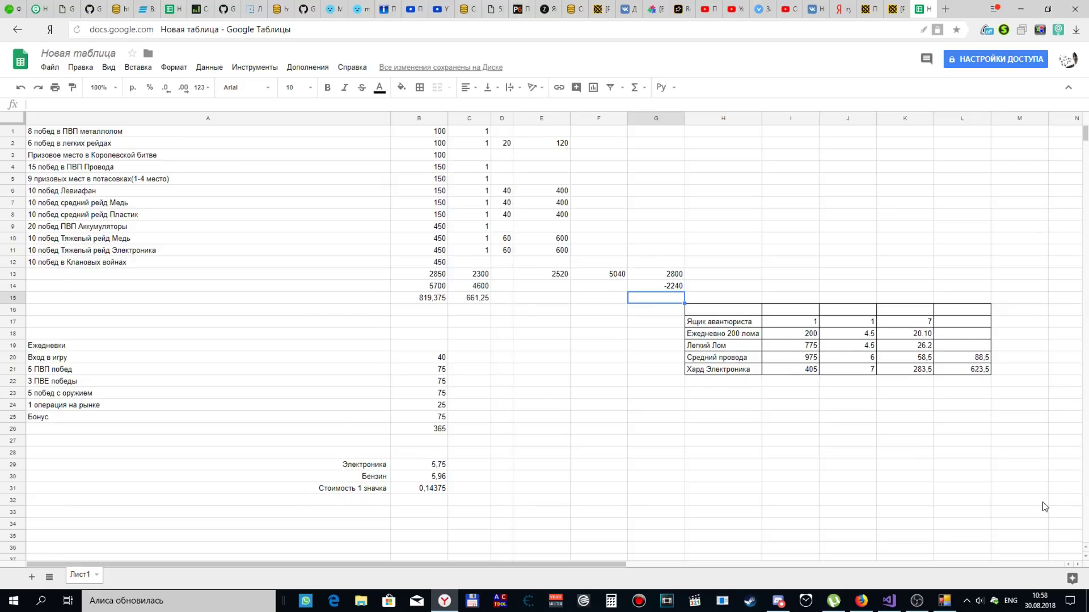
pyautogui.press('Up')
pyautogui.press('Up')
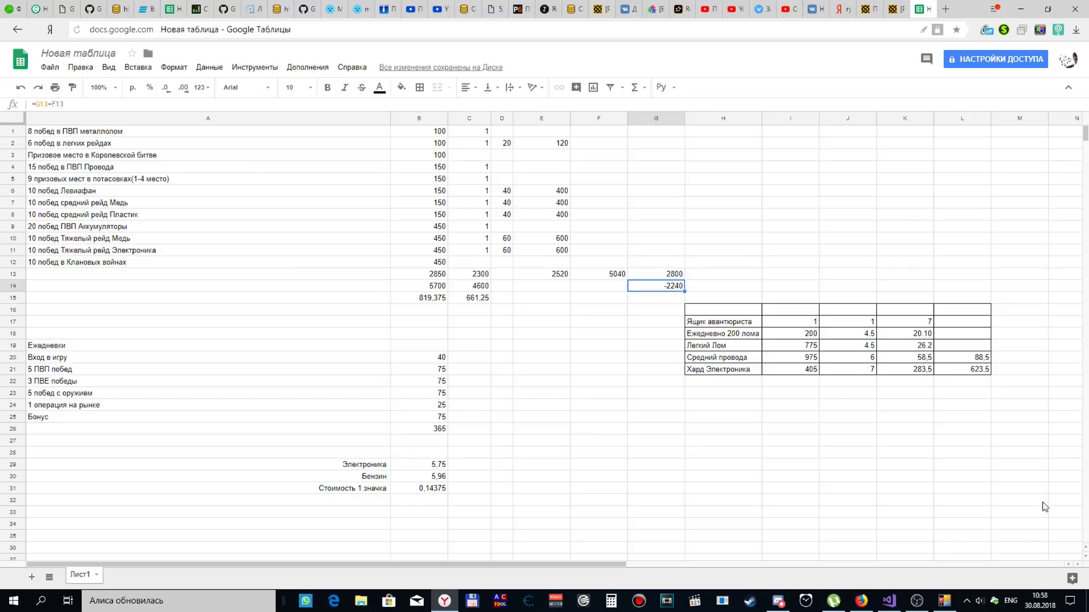
pyautogui.press('Right')
pyautogui.press('Down')
pyautogui.write('=')
pyautogui.press('Left')
pyautogui.write('*')
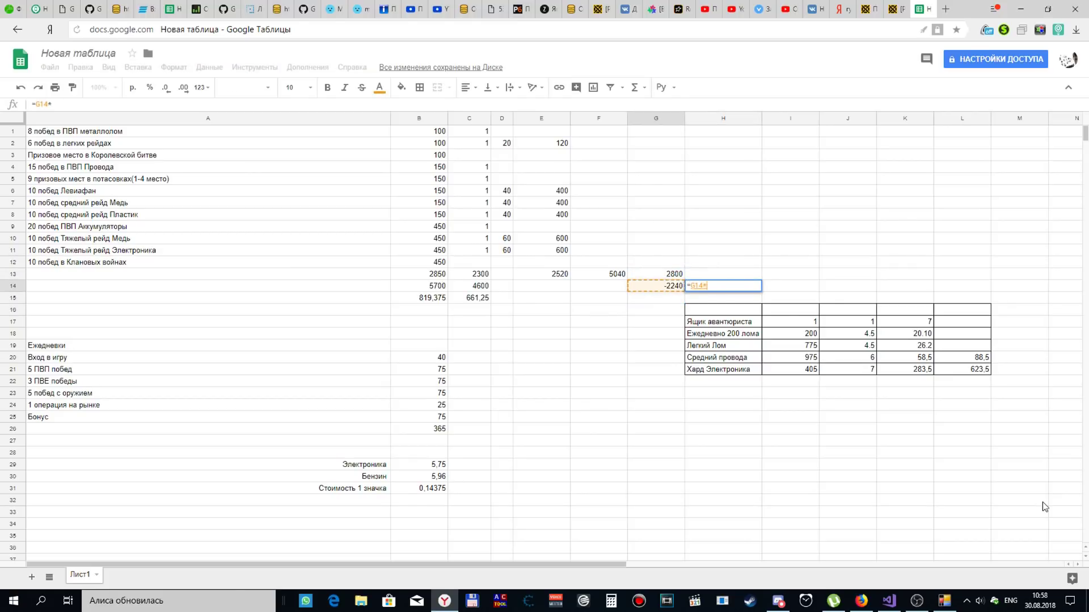
pyautogui.press('Down')
pyautogui.press('Down')
pyautogui.press('Down')
pyautogui.press('Down')
pyautogui.press('Down')
pyautogui.press('Down')
pyautogui.press('Down')
pyautogui.press('Down')
pyautogui.press('Up')
pyautogui.press('Up')
pyautogui.press('Up')
pyautogui.press('Up')
pyautogui.press('Up')
pyautogui.press('Up')
pyautogui.press('Up')
pyautogui.press('Up')
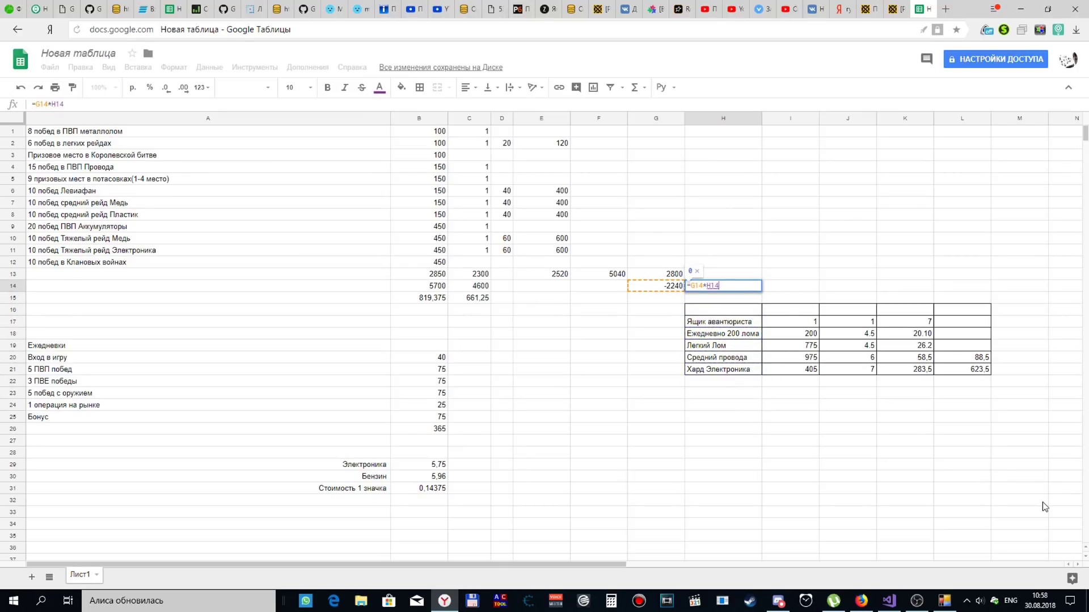
pyautogui.press('Escape')
# Convert the fuel balance to its market value in H14 with =G14/100*B30, using the Бензин price.
pyautogui.write('=')
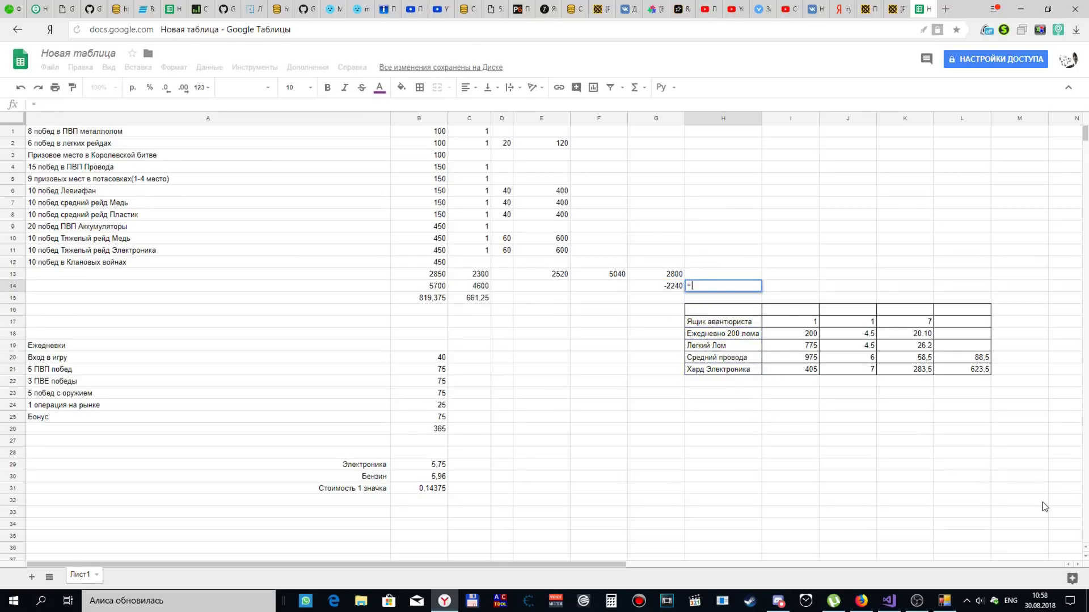
pyautogui.press('Left')
pyautogui.write('/100')
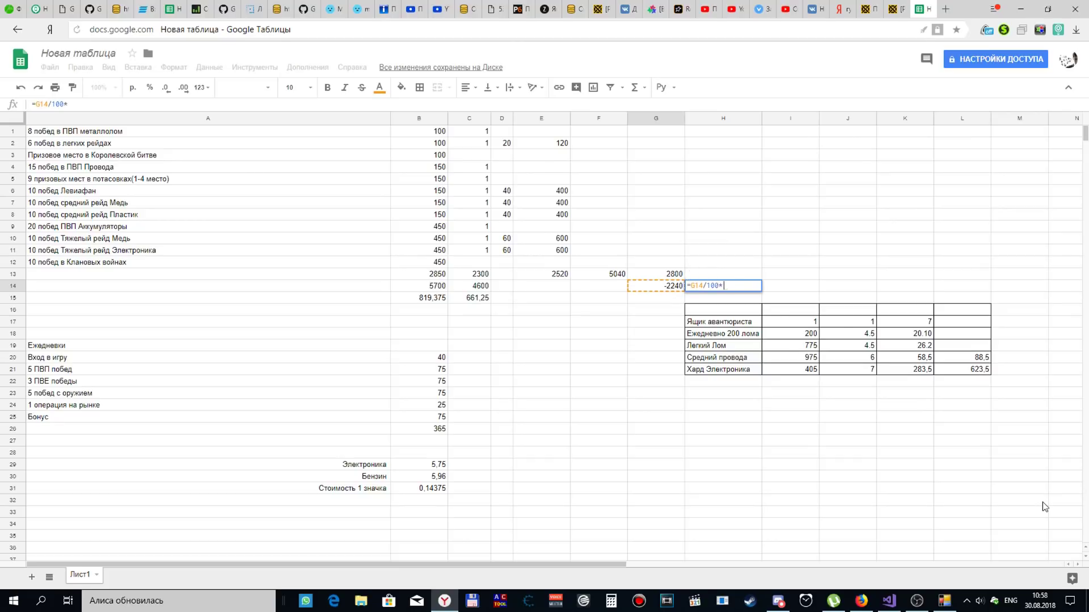
pyautogui.write('*')
pyautogui.press('Left')
pyautogui.press('Left')
pyautogui.press('Left')
pyautogui.press('Left')
pyautogui.press('Left')
pyautogui.press('Left')
pyautogui.press('Down')
pyautogui.press('Down')
pyautogui.press('Down')
pyautogui.press('Down')
pyautogui.press('Down')
pyautogui.press('Down')
pyautogui.press('Down')
pyautogui.press('Down')
pyautogui.press('Down')
pyautogui.press('Down')
pyautogui.press('Down')
pyautogui.press('Down')
pyautogui.press('Down')
pyautogui.press('Down')
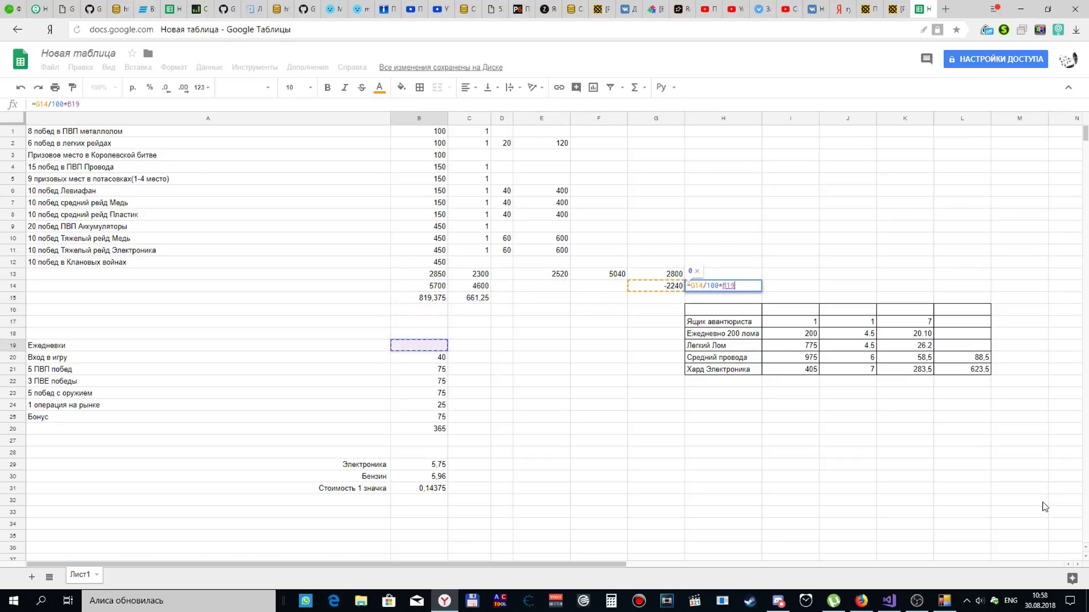
pyautogui.press('Down')
pyautogui.press('Down')
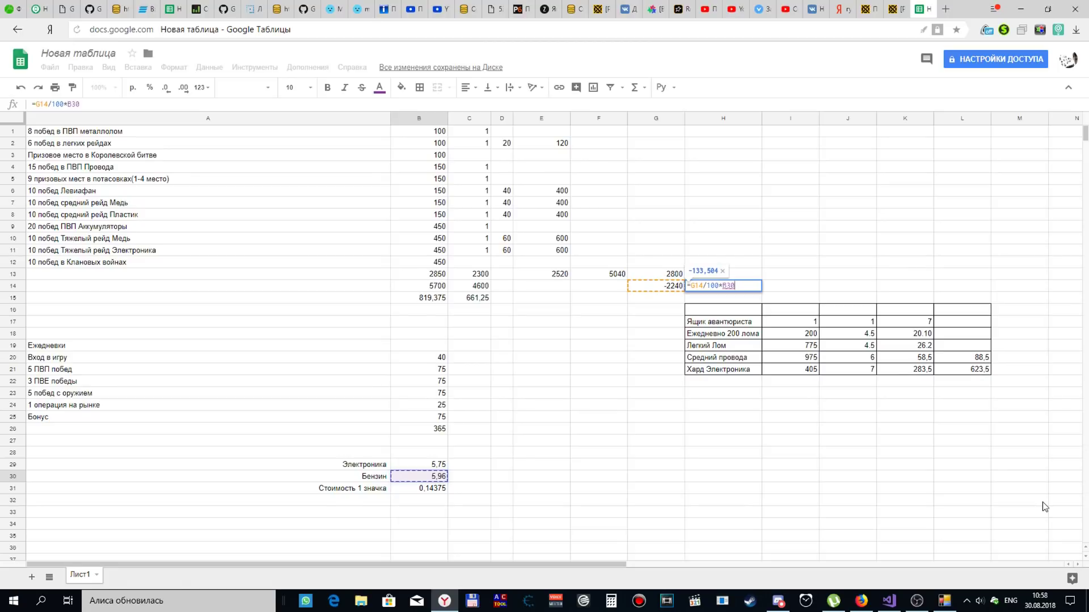
pyautogui.press('Return')
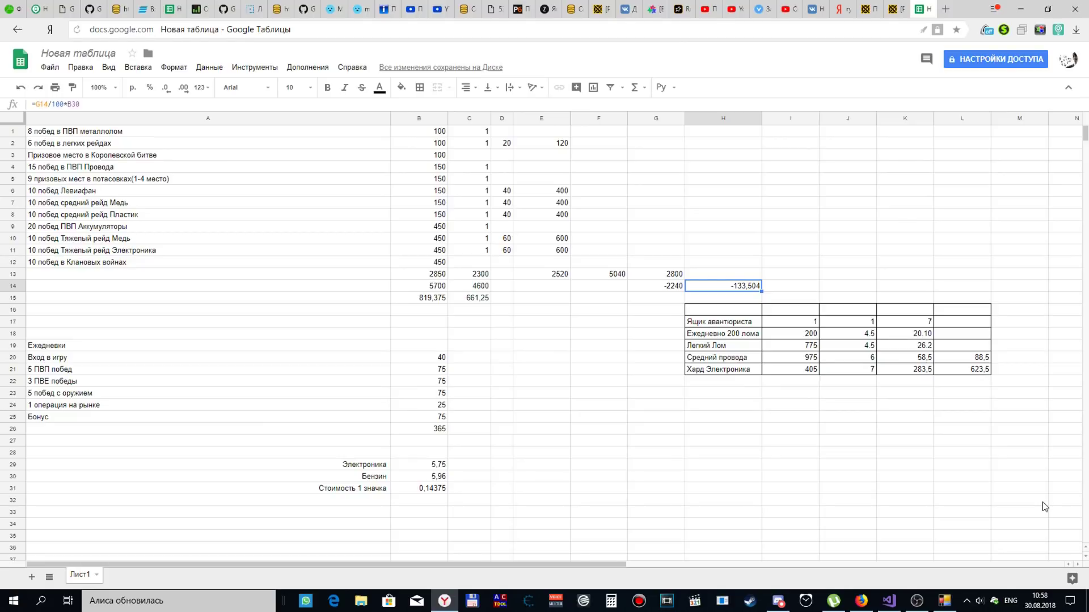
# Add the fuel balance value to the reduced badge value in C16 with the formula =C15+H14.
pyautogui.press('Left')
pyautogui.press('Left')
pyautogui.press('Left')
pyautogui.press('Left')
pyautogui.press('Down')
pyautogui.press('Down')
pyautogui.press('Down')
pyautogui.press('Up')
pyautogui.press('Left')
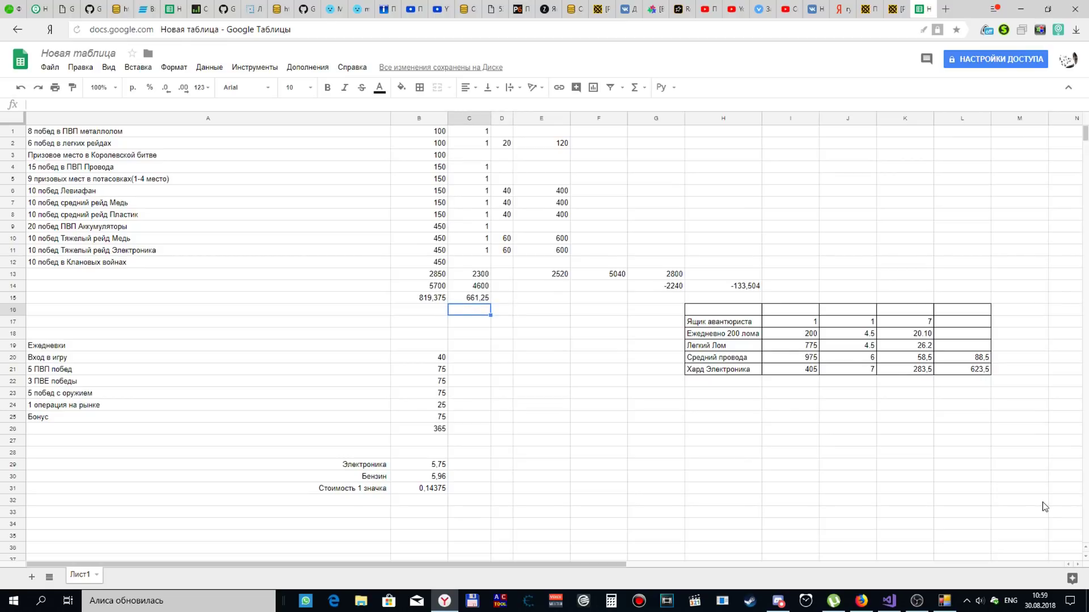
pyautogui.write('=')
pyautogui.press('Up')
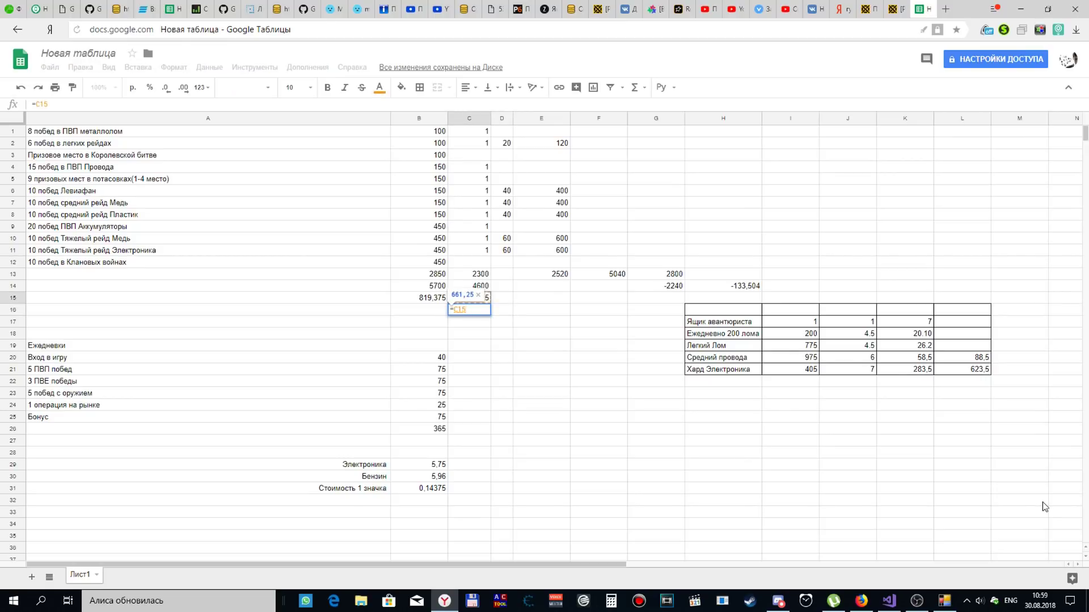
pyautogui.write('+')
pyautogui.press('Up')
pyautogui.press('Up')
pyautogui.press('Right')
pyautogui.press('Right')
pyautogui.press('Right')
pyautogui.press('Right')
pyautogui.press('Right')
pyautogui.press('Right')
pyautogui.press('Right')
pyautogui.press('Right')
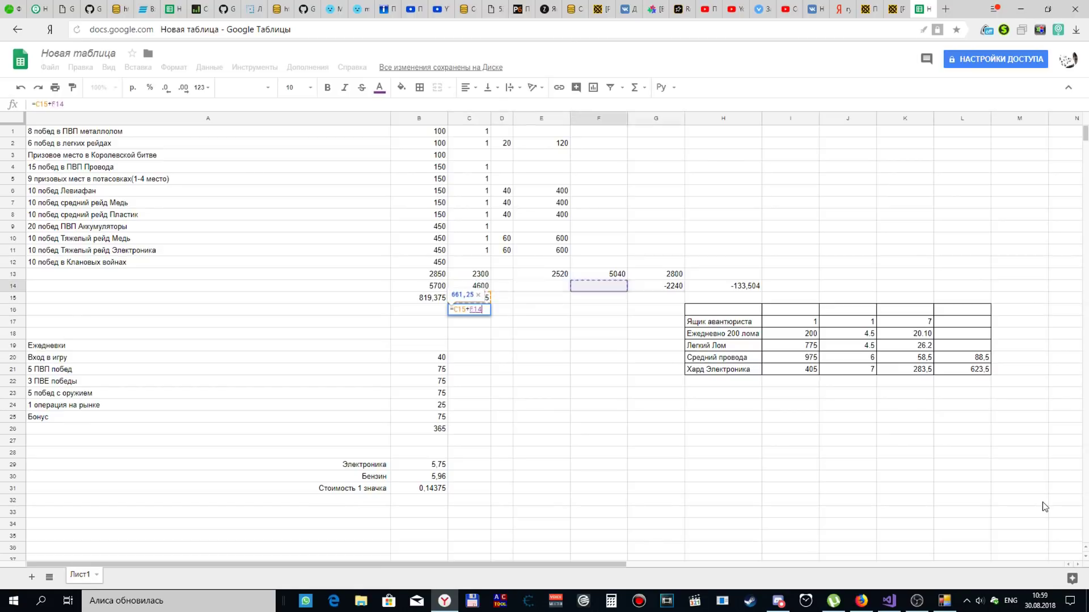
pyautogui.press('Left')
pyautogui.press('Left')
pyautogui.press('Left')
pyautogui.press('Return')
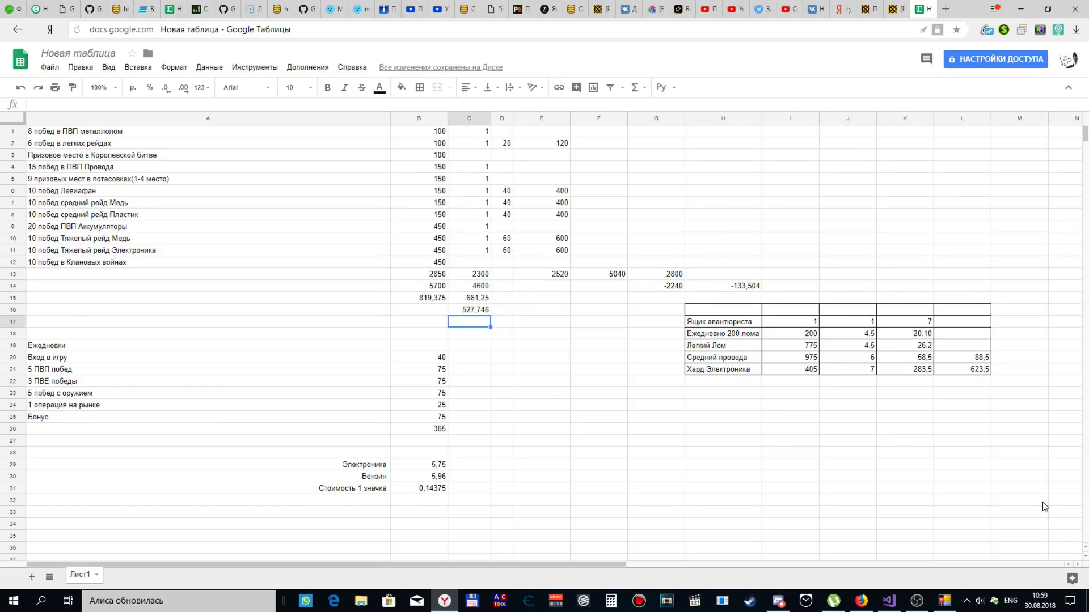
# Review the adjusted value in C16 and the completed-task marks in column C up to the Королевская битва row.
pyautogui.press('Up')
pyautogui.press('Left')
pyautogui.press('Down')
pyautogui.press('Down')
pyautogui.press('Up')
pyautogui.press('Up')
pyautogui.press('Up')
pyautogui.press('Up')
pyautogui.press('Up')
pyautogui.press('Up')
pyautogui.press('Up')
pyautogui.press('Right')
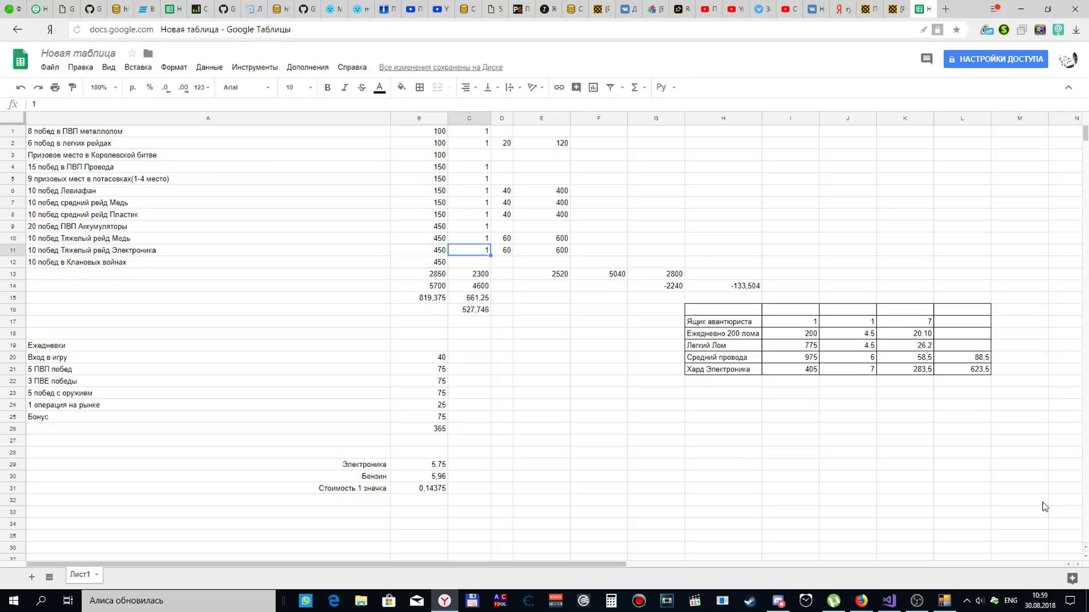
pyautogui.press('Down')
pyautogui.press('Up')
pyautogui.press('Up')
pyautogui.press('Up')
pyautogui.press('Up')
pyautogui.press('Up')
pyautogui.press('Up')
pyautogui.press('Up')
pyautogui.press('Up')
pyautogui.press('Up')
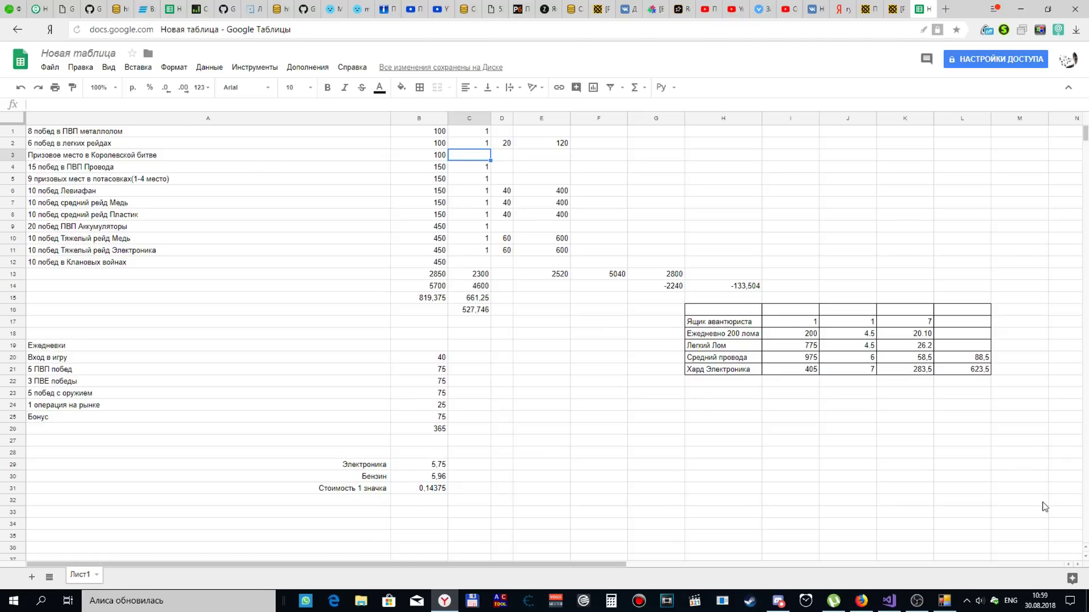
# Mark the Королевская битва and Клановые войны tasks as completed by entering 1 in C3 and C12.
pyautogui.write('1')
pyautogui.press('Return')
pyautogui.press('Down')
pyautogui.press('Down')
pyautogui.press('Down')
pyautogui.press('Down')
pyautogui.press('Down')
pyautogui.press('Down')
pyautogui.press('Down')
pyautogui.press('Down')
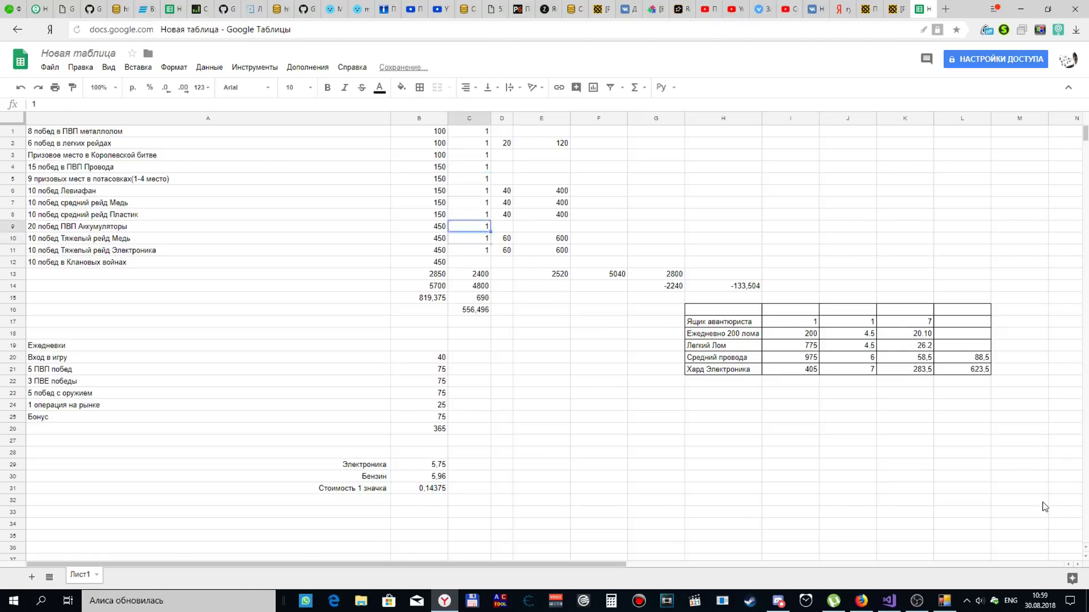
pyautogui.write('1')
pyautogui.press('Return')
pyautogui.press('Up')
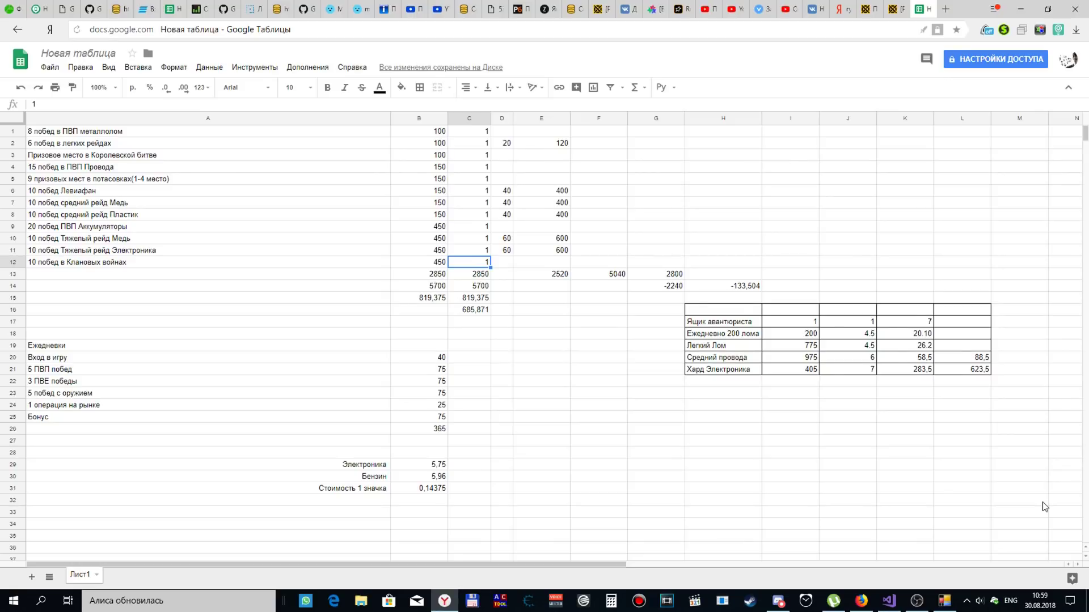
# Exclude the Клановые войны and Королевская битва tasks by setting their marks in C12 and C3 to 0.
pyautogui.press('Up')
pyautogui.press('Down')
pyautogui.write('0')
pyautogui.press('Up')
pyautogui.press('Up')
pyautogui.press('Up')
pyautogui.press('Up')
pyautogui.press('Up')
pyautogui.press('Up')
pyautogui.press('Up')
pyautogui.press('Up')
pyautogui.press('Up')
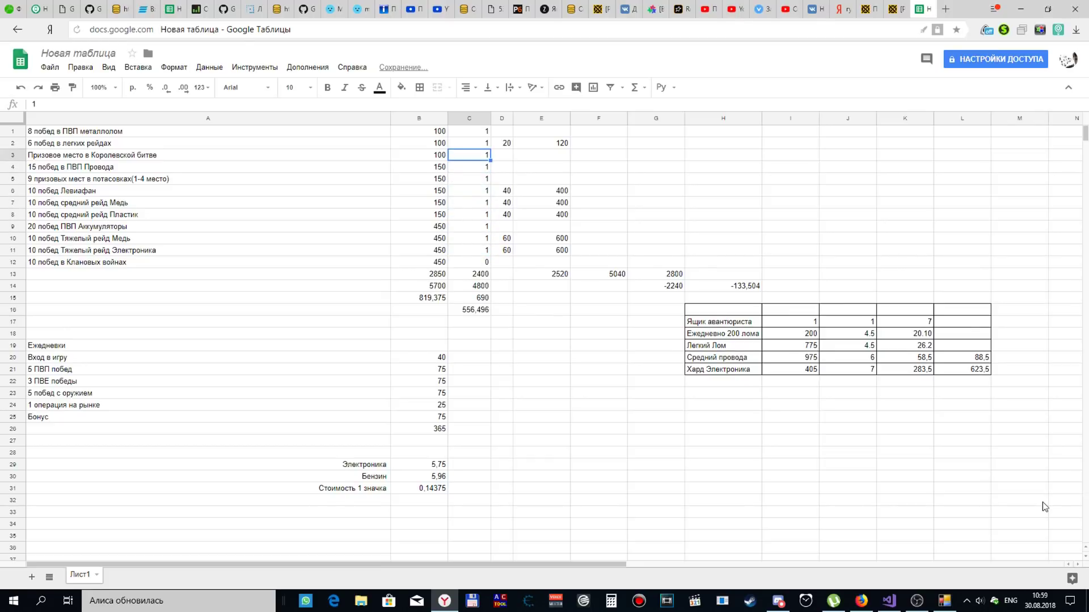
pyautogui.write('0')
pyautogui.press('Return')
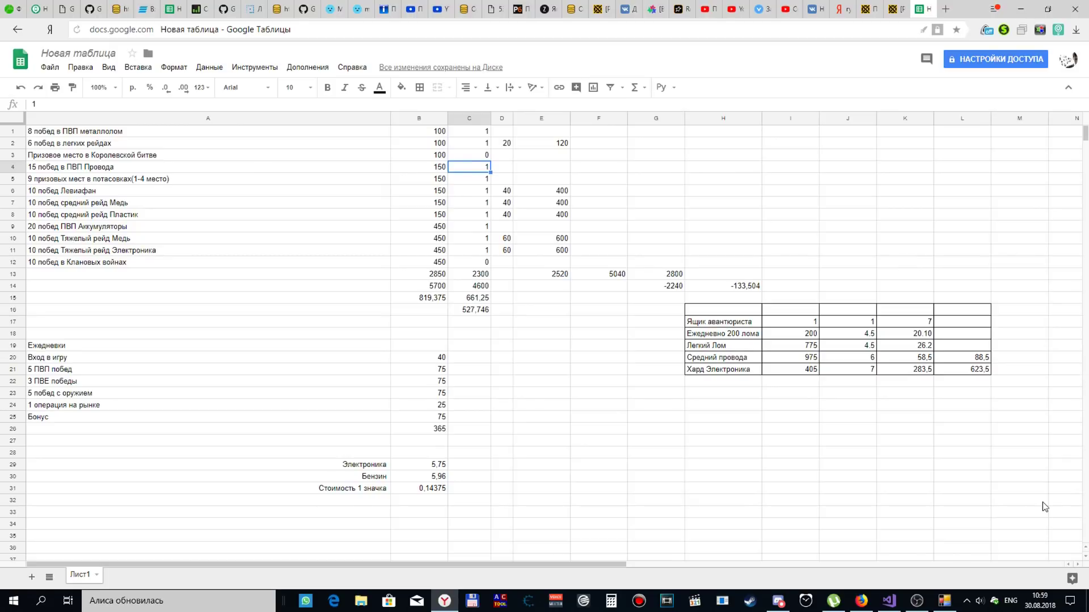
# Review the task names in column A from 15 побед в ПВП Провода to 10 побед Тяжелый рейд Электроника.
pyautogui.press('Left')
pyautogui.press('Left')
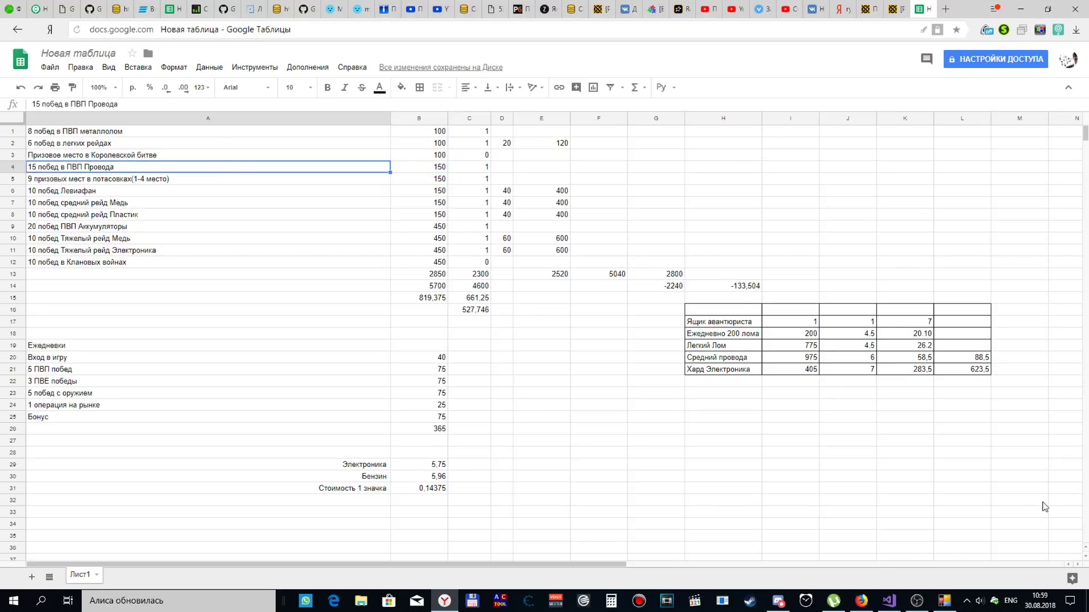
pyautogui.press('Down')
pyautogui.press('Down')
pyautogui.press('Down')
pyautogui.press('Down')
pyautogui.press('Down')
pyautogui.press('Down')
pyautogui.press('Down')
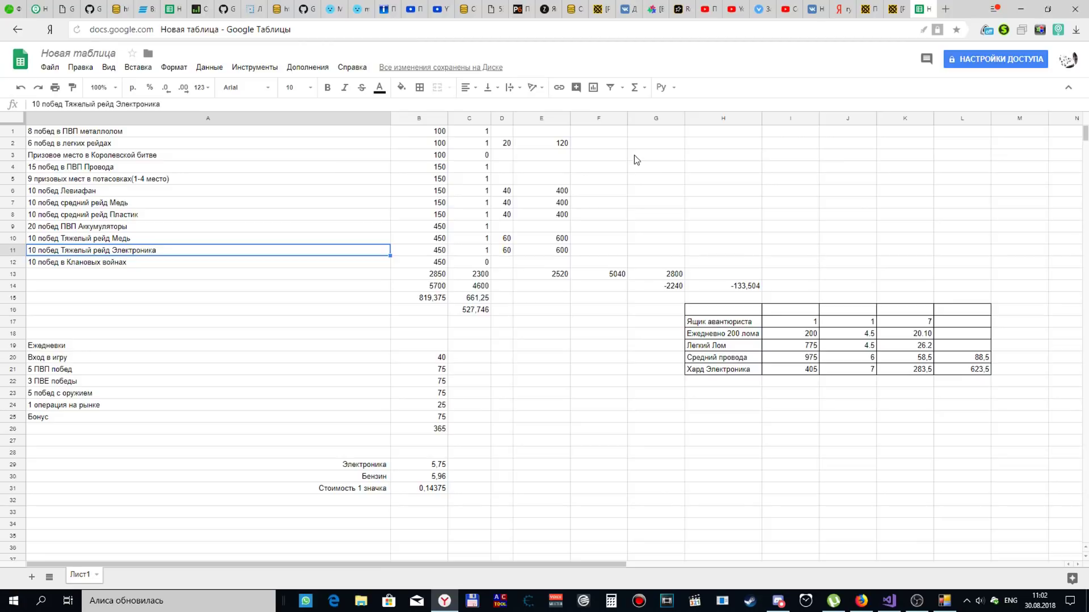
# Clear the completion mark for 10 побед Тяжелый рейд Медь in C10 and check the badge value in C15.
pyautogui.press('Right')
pyautogui.press('Right')
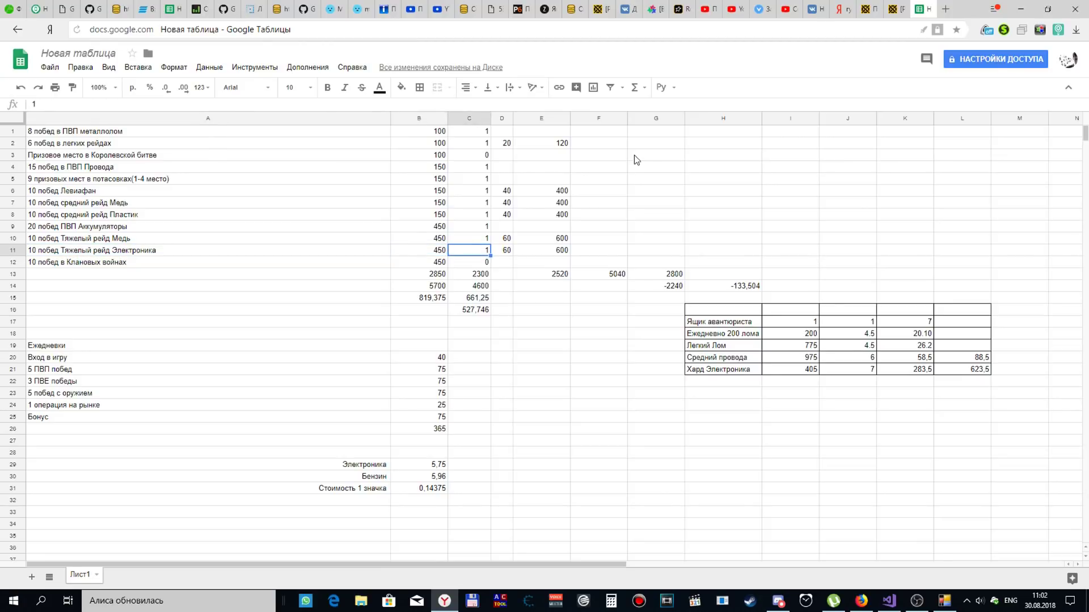
pyautogui.press('Up')
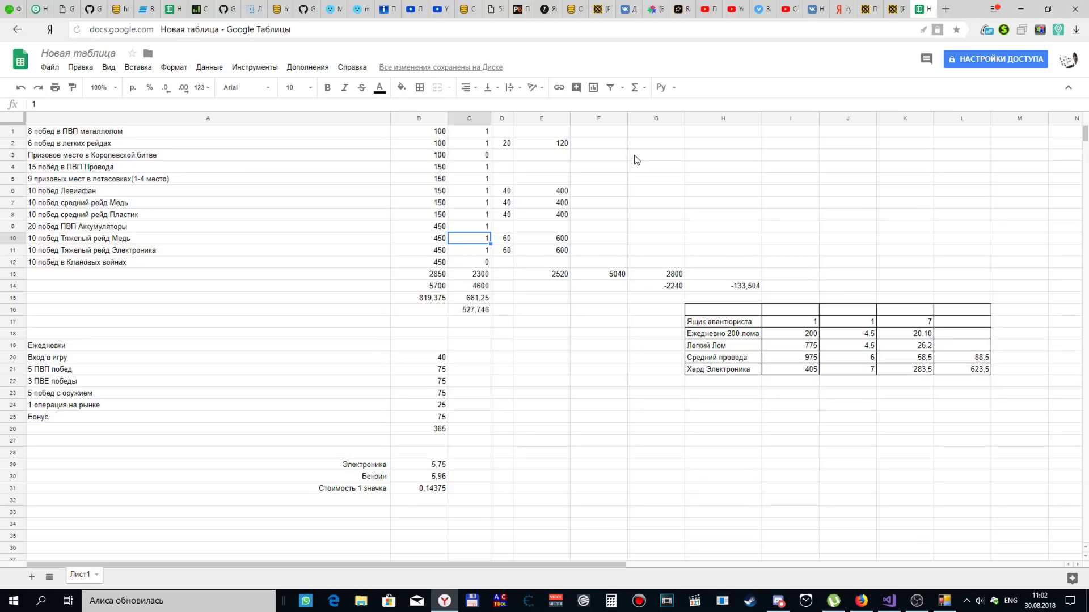
pyautogui.press('Delete')
pyautogui.press('Down')
pyautogui.press('Down')
pyautogui.press('Down')
pyautogui.press('Down')
pyautogui.press('Down')
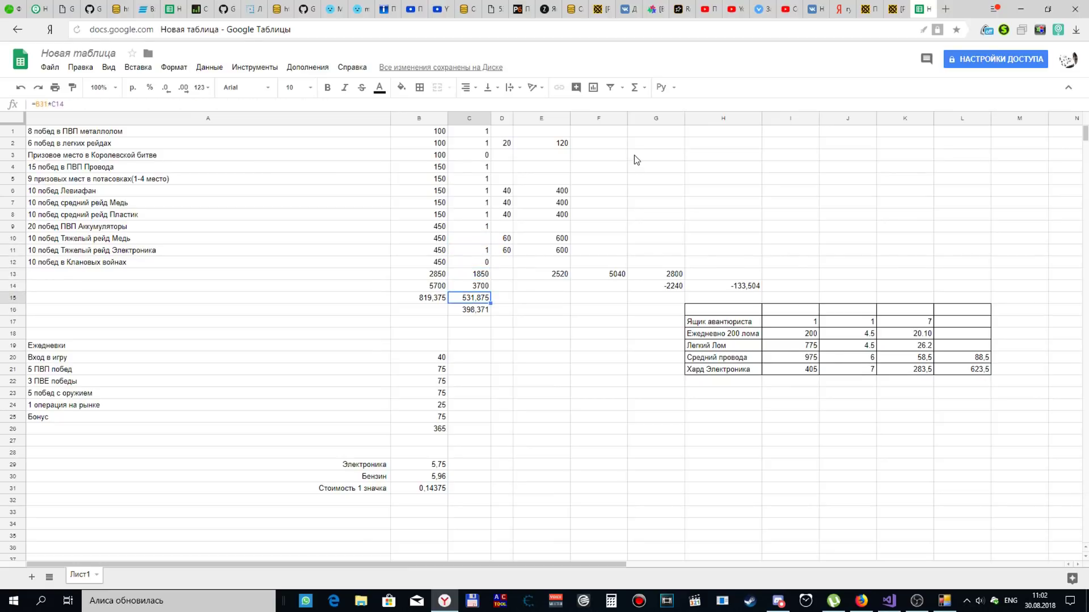
# Examine the doubled badge total in C14 and the fuel balance value formula in H14.
pyautogui.press('Up')
pyautogui.press('Up')
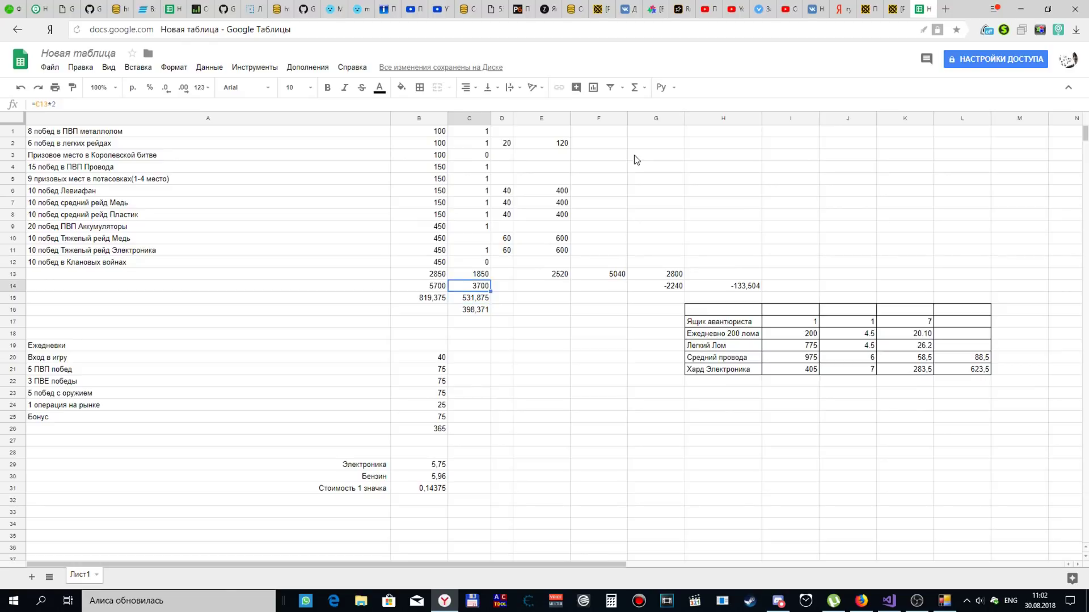
pyautogui.press('Right')
pyautogui.press('Right')
pyautogui.press('Right')
pyautogui.press('Right')
pyautogui.press('Right')
pyautogui.press('Right')
pyautogui.press('Down')
pyautogui.press('Left')
pyautogui.press('Left')
pyautogui.press('Right')
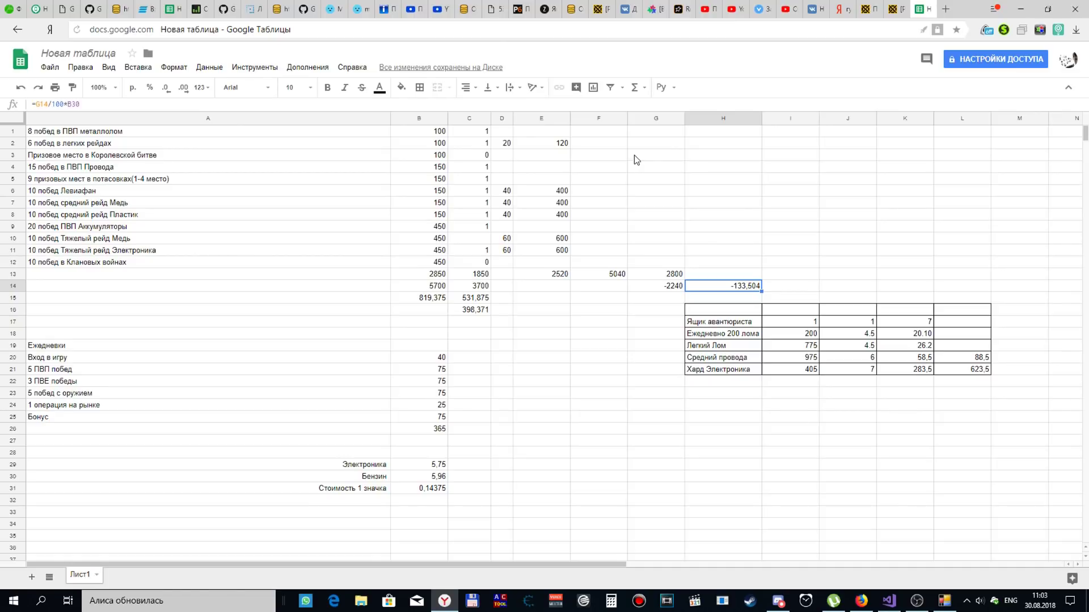
# Make the Тяжелый рейд Электроника fuel cost in E11 depend on its completion mark with =D11*C11*10.
pyautogui.press('Left')
pyautogui.press('Left')
pyautogui.press('Left')
pyautogui.press('Up')
pyautogui.press('Up')
pyautogui.press('Up')
pyautogui.write('=')
pyautogui.press('Left')
pyautogui.press('Left')
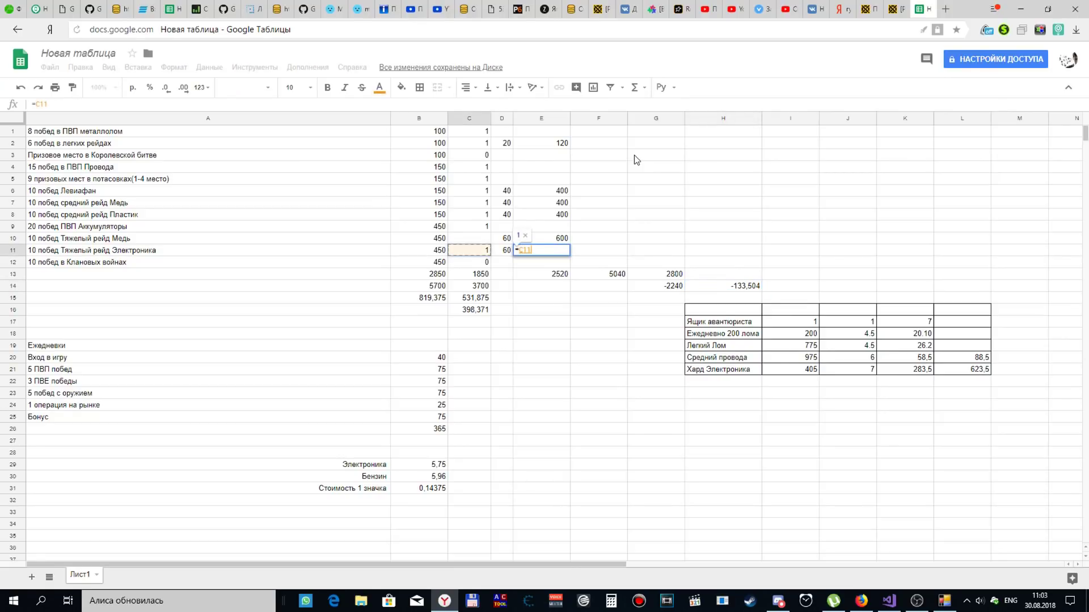
pyautogui.press('Right')
pyautogui.write('*')
pyautogui.press('Left')
pyautogui.press('Return')
pyautogui.press('Up')
pyautogui.write('=D11')
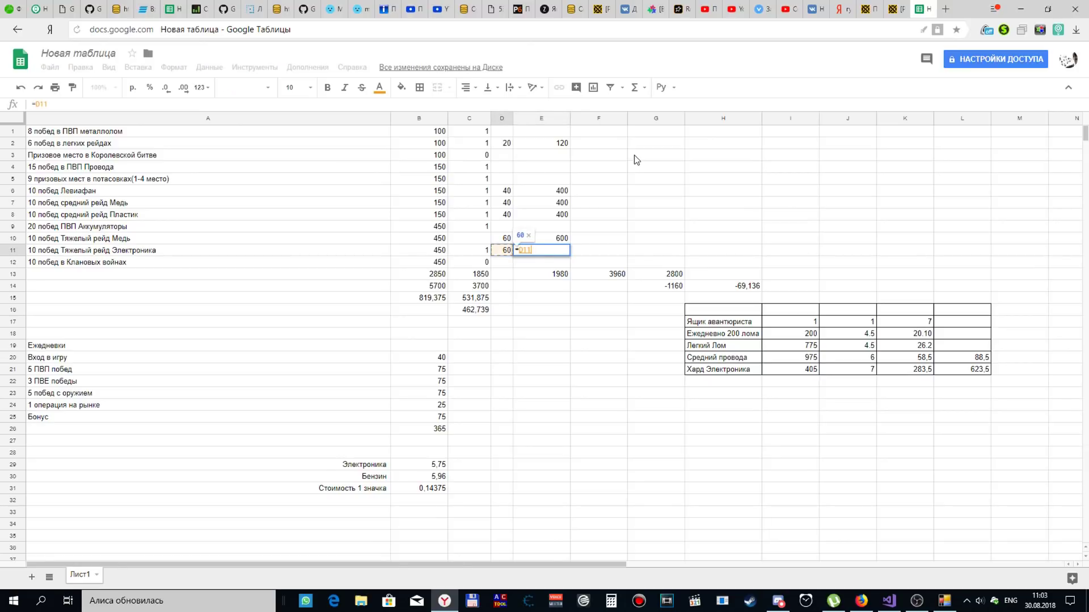
pyautogui.write('*10')
pyautogui.press('Return')
# Link the Тяжелый рейд Медь fuel cost in E10 to its completion mark with =D10*C10*10.
pyautogui.press('Up')
pyautogui.press('Up')
pyautogui.write('=')
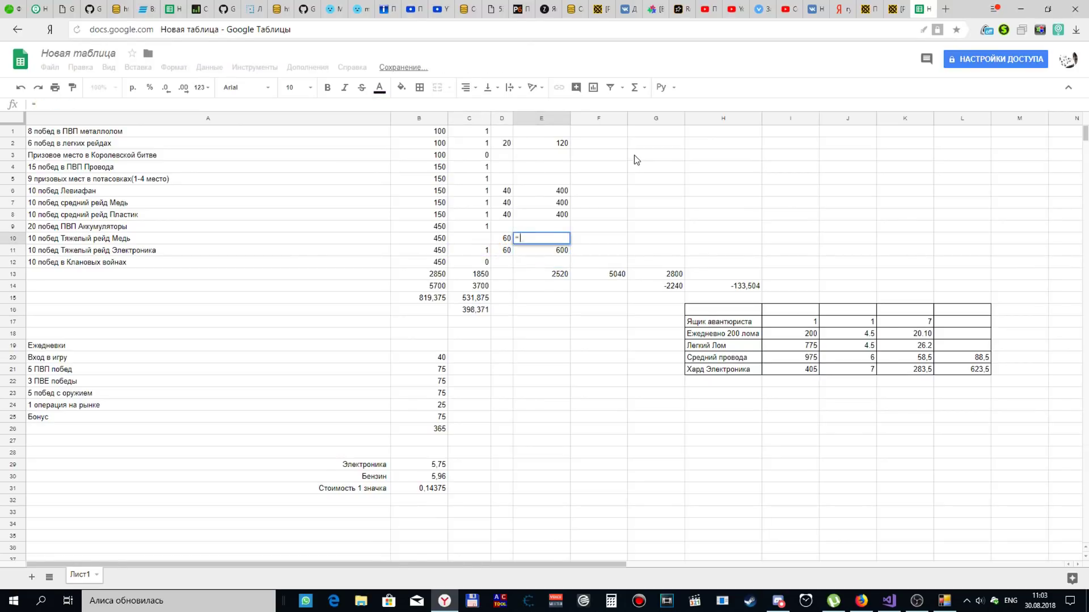
pyautogui.write('D10*')
pyautogui.press('Left')
pyautogui.press('Left')
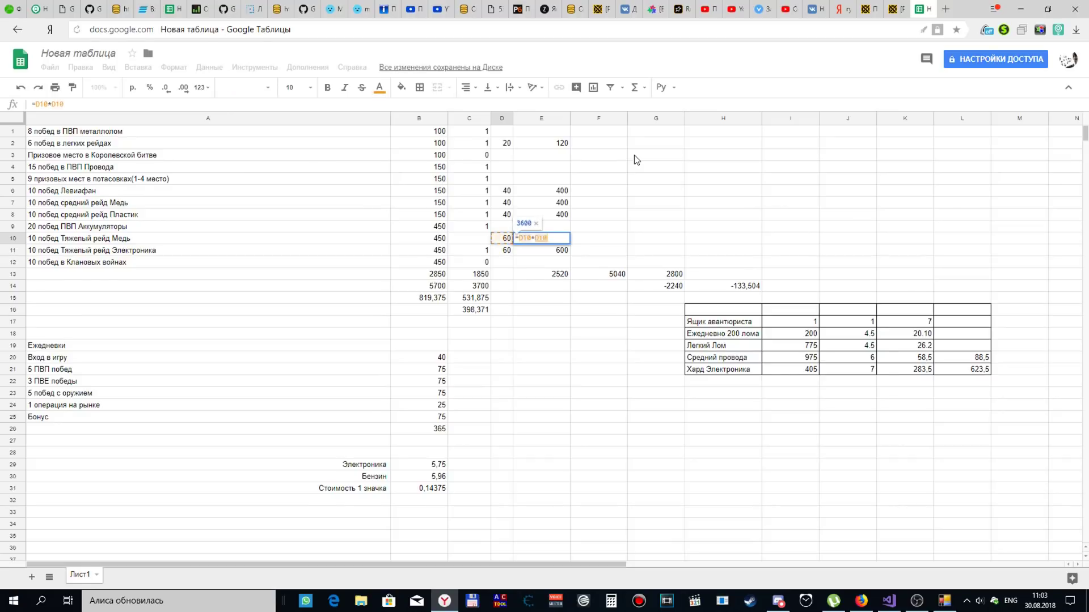
pyautogui.write('*10')
pyautogui.press('Return')
pyautogui.press('Up')
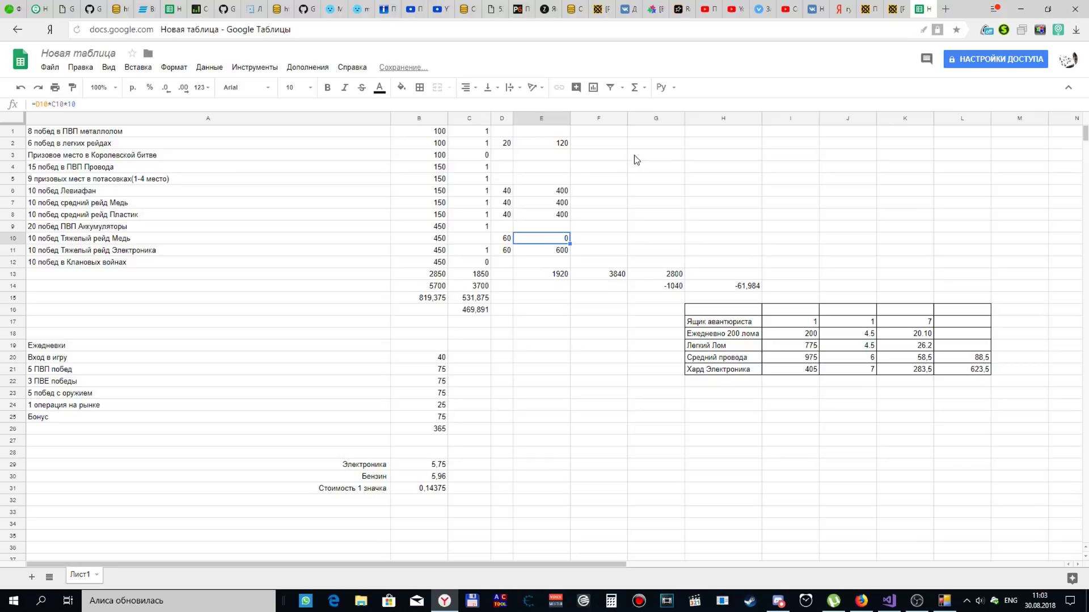
# Mark the 10 побед Тяжелый рейд Медь task as completed again by entering 1 in C10.
pyautogui.press('Left')
pyautogui.press('Left')
pyautogui.write('1')
pyautogui.press('Return')
pyautogui.press('Up')
pyautogui.press('Up')
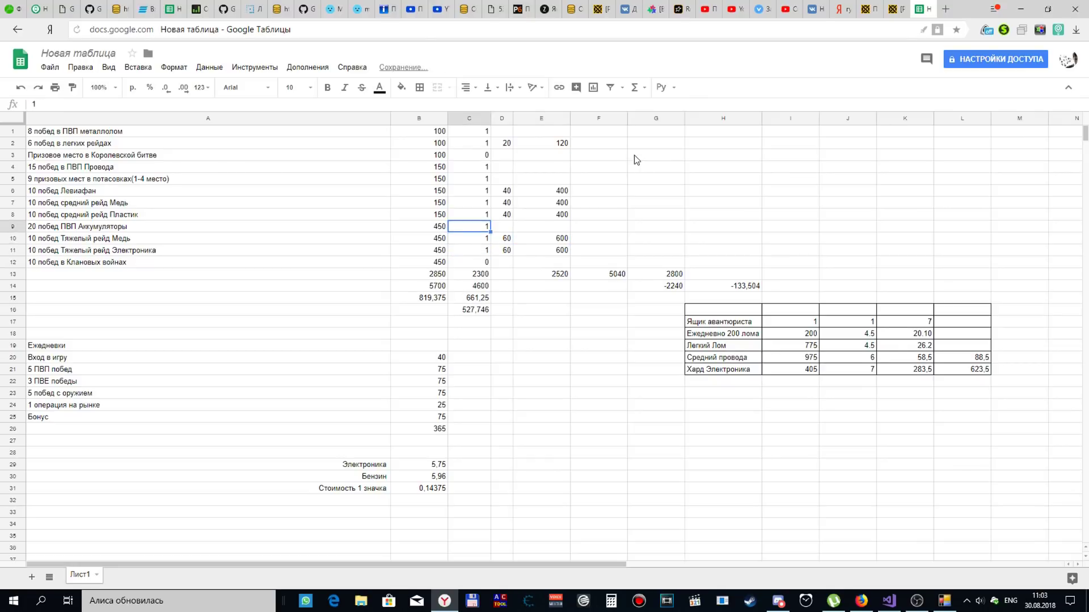
# Copy the mark-dependent fuel formula from E10 into the medium raid cells E8 and E7.
pyautogui.press('Up')
pyautogui.press('Right')
pyautogui.press('Right')
pyautogui.press('Right')
pyautogui.press('Left')
pyautogui.press('Down')
pyautogui.press('Down')
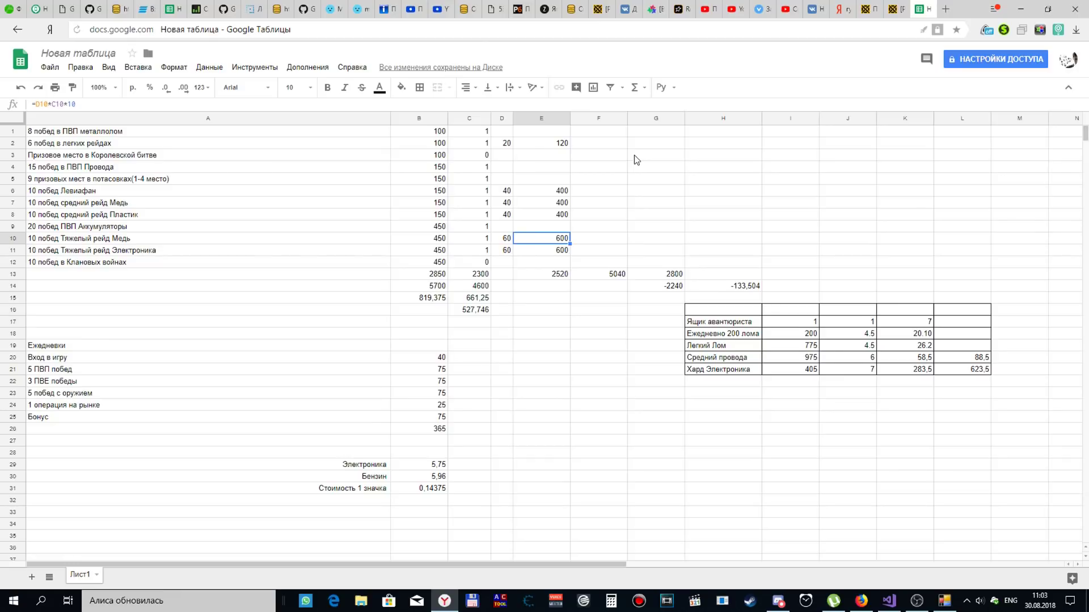
pyautogui.hotkey('ctrl', 'c')
pyautogui.press('Up')
pyautogui.press('Up')
pyautogui.hotkey('ctrl', 'v')
pyautogui.press('Up')
pyautogui.hotkey('ctrl', 'v')
# Calculate the light raid fuel cost in E2 for six wins with the formula =D2*C2*6.
pyautogui.press('Up')
pyautogui.press('Up')
pyautogui.press('Down')
pyautogui.press('Up')
pyautogui.press('Up')
pyautogui.press('Up')
pyautogui.press('Up')
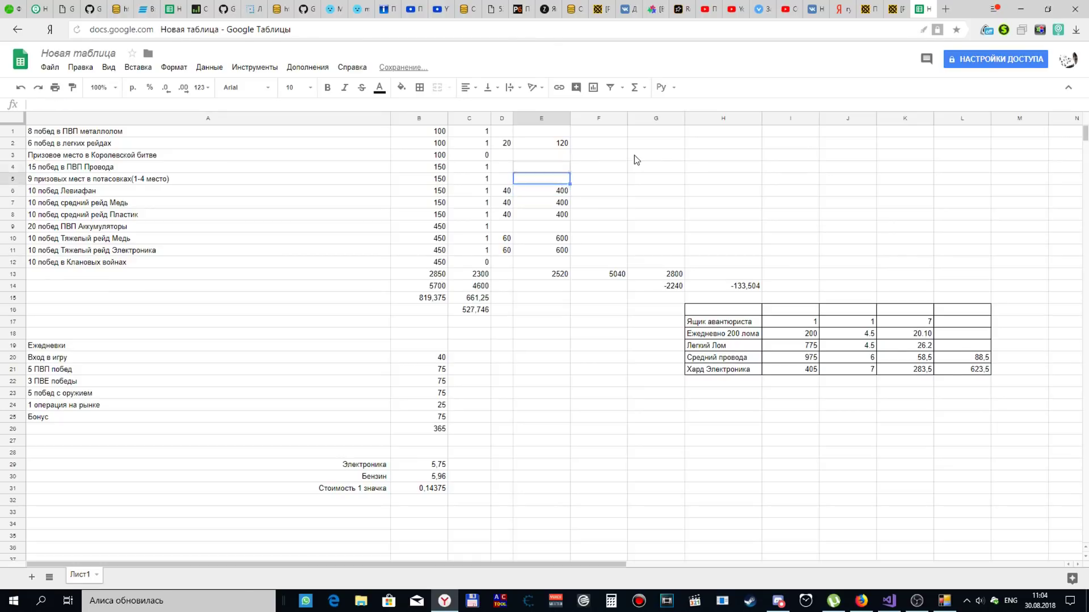
pyautogui.hotkey('ctrl', 'v')
pyautogui.press('Down')
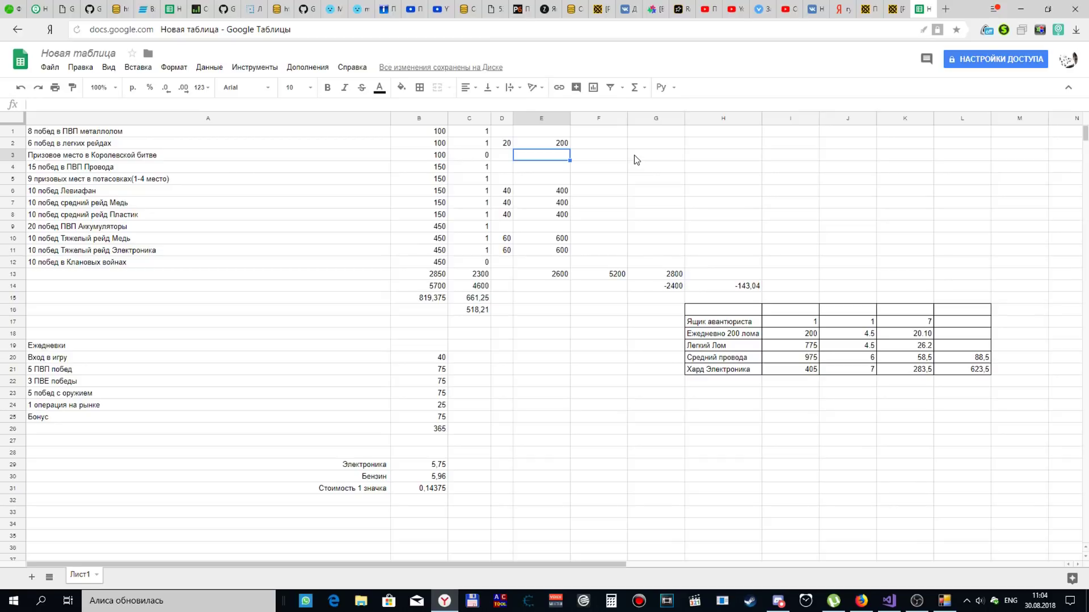
pyautogui.press('Up')
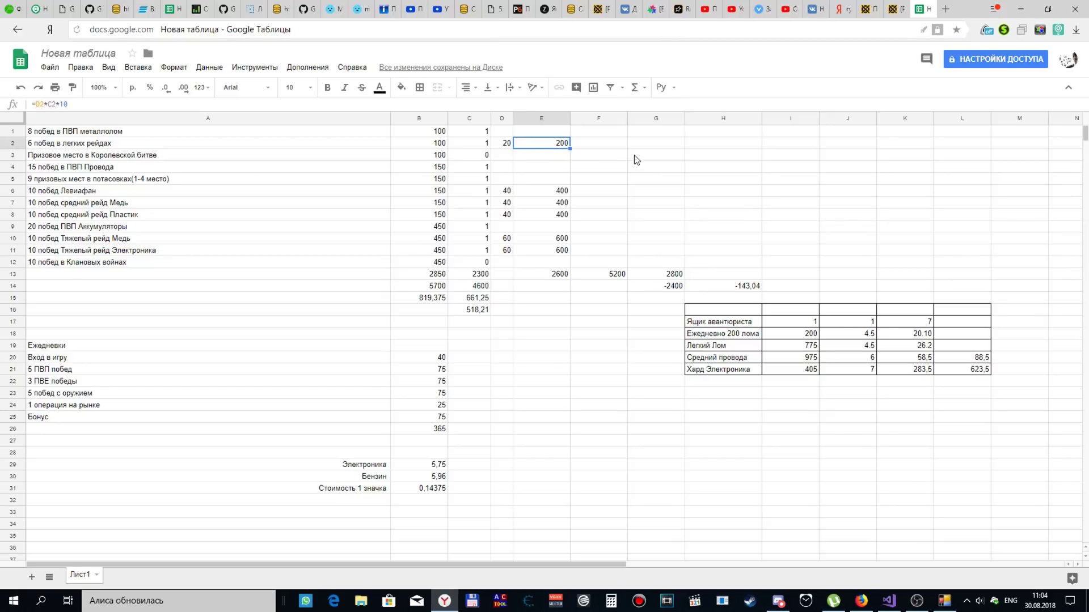
pyautogui.write('=D2')
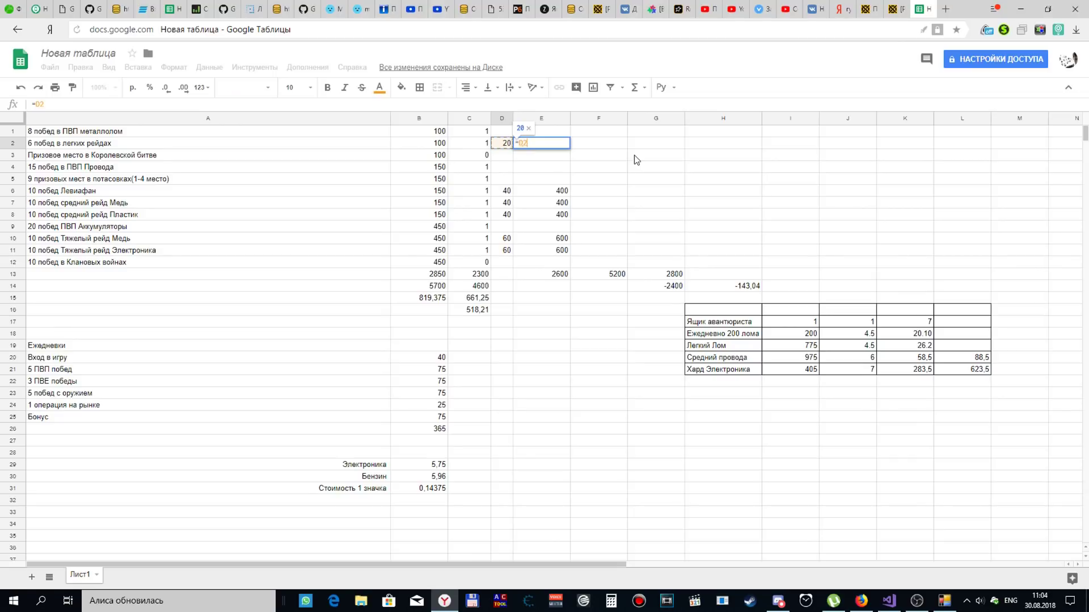
pyautogui.write('*C2*6')
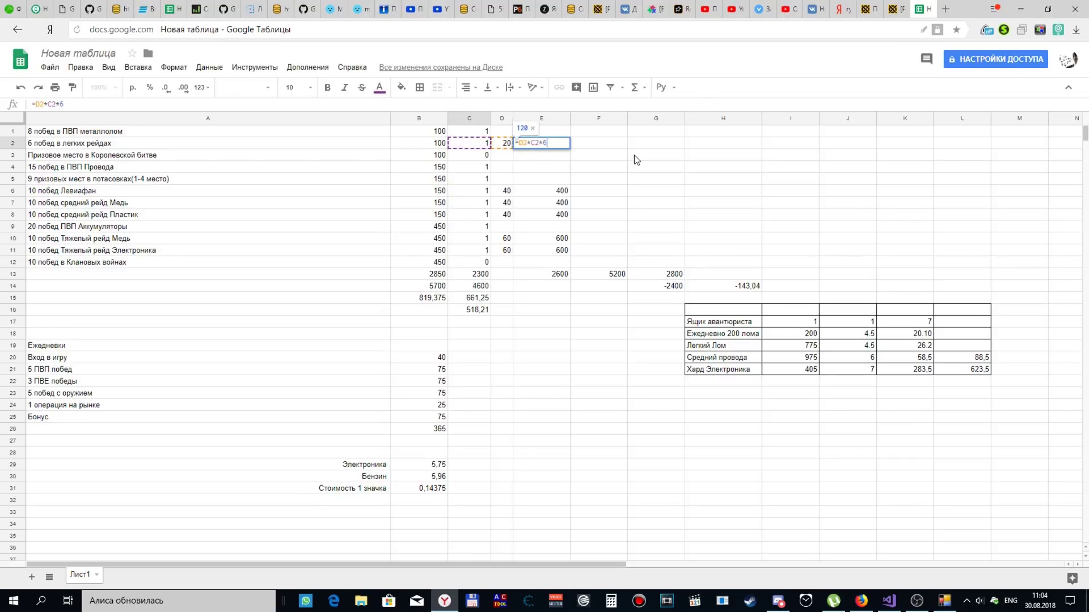
pyautogui.press('Return')
# Exclude the 10 побед Тяжелый рейд Медь task by emptying its completion mark in C10.
pyautogui.press('Down')
pyautogui.press('Down')
pyautogui.press('Down')
pyautogui.press('Down')
pyautogui.press('Down')
pyautogui.press('Down')
pyautogui.press('Down')
pyautogui.press('Down')
pyautogui.press('Down')
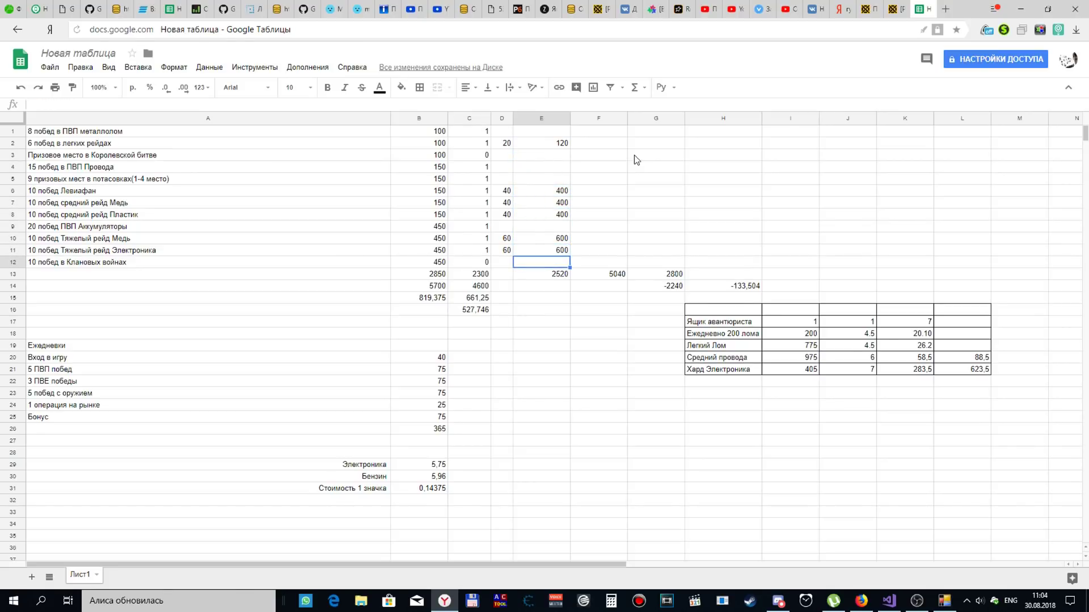
pyautogui.press('Left')
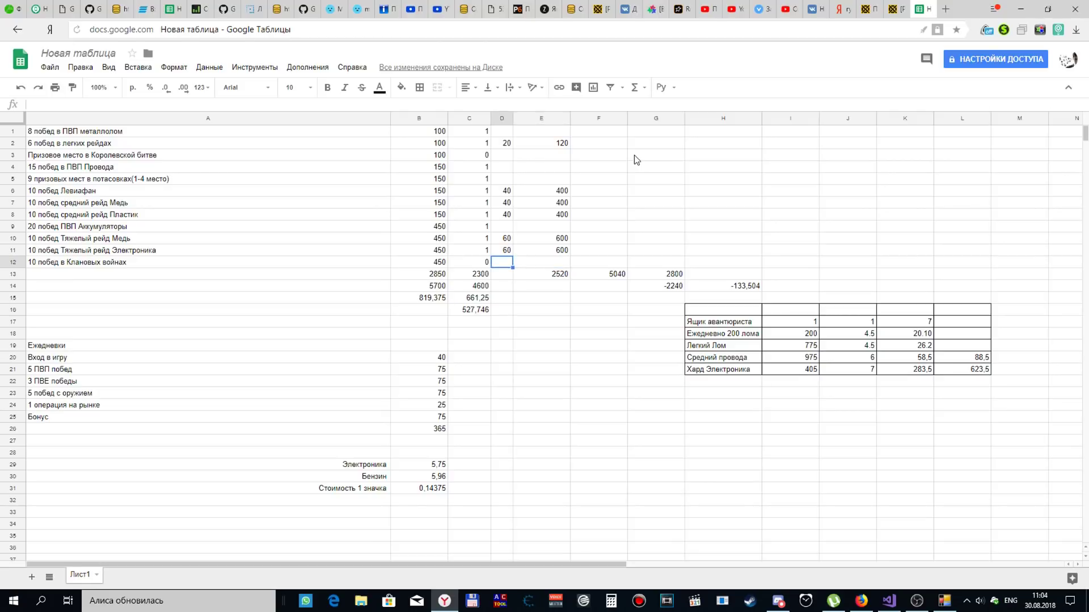
pyautogui.press('Up')
pyautogui.press('Left')
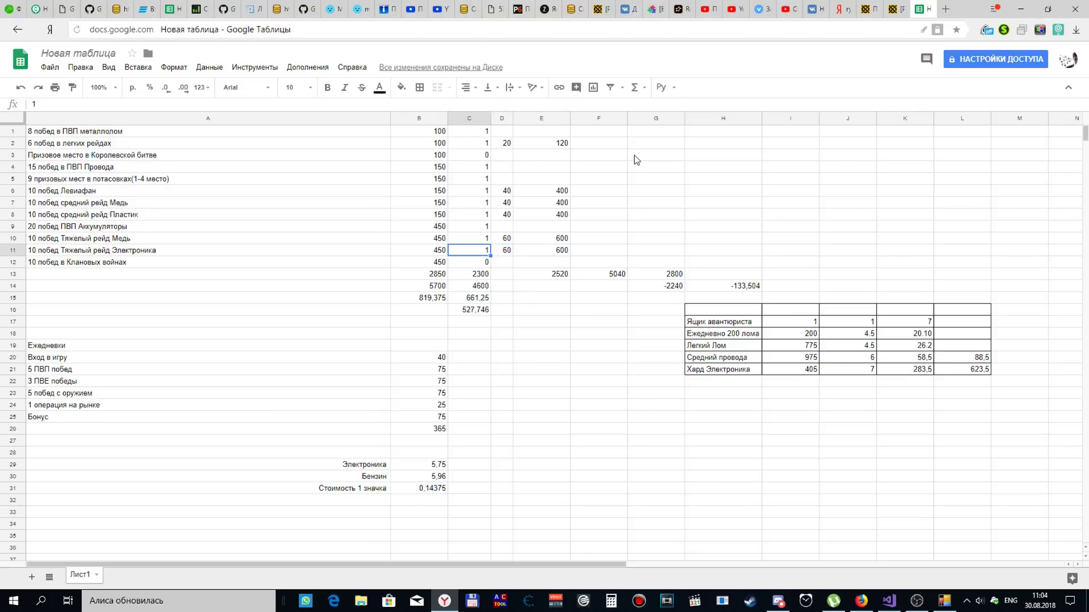
pyautogui.press('Up')
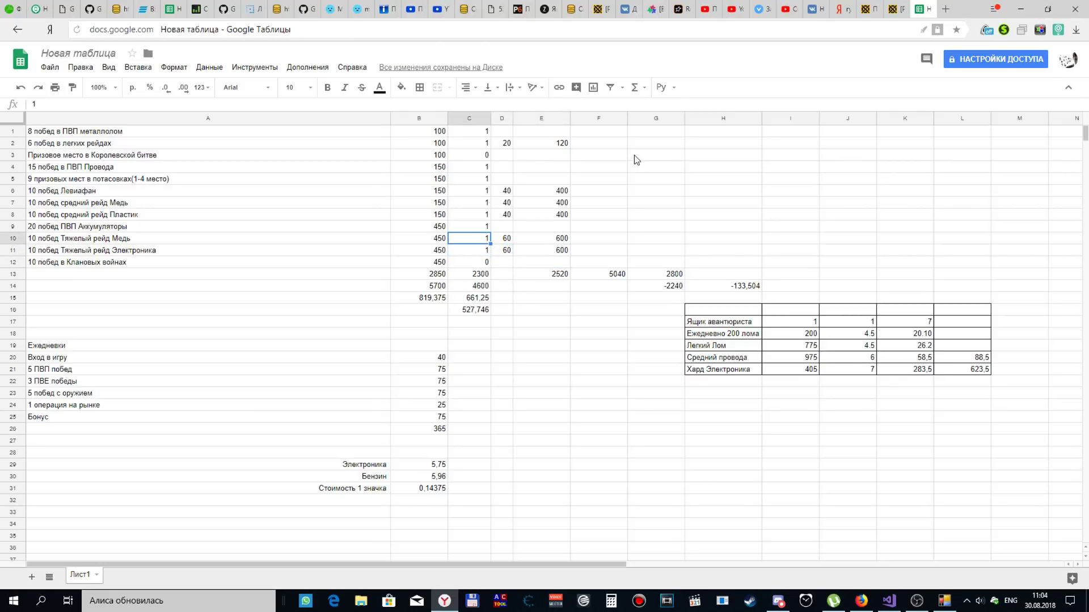
pyautogui.press('Delete')
# Check the fuel-adjusted value in C16 and compare it with the season earnings shown in the Trade Helper application.
pyautogui.press('Down')
pyautogui.press('Down')
pyautogui.press('Down')
pyautogui.press('Down')
pyautogui.press('Down')
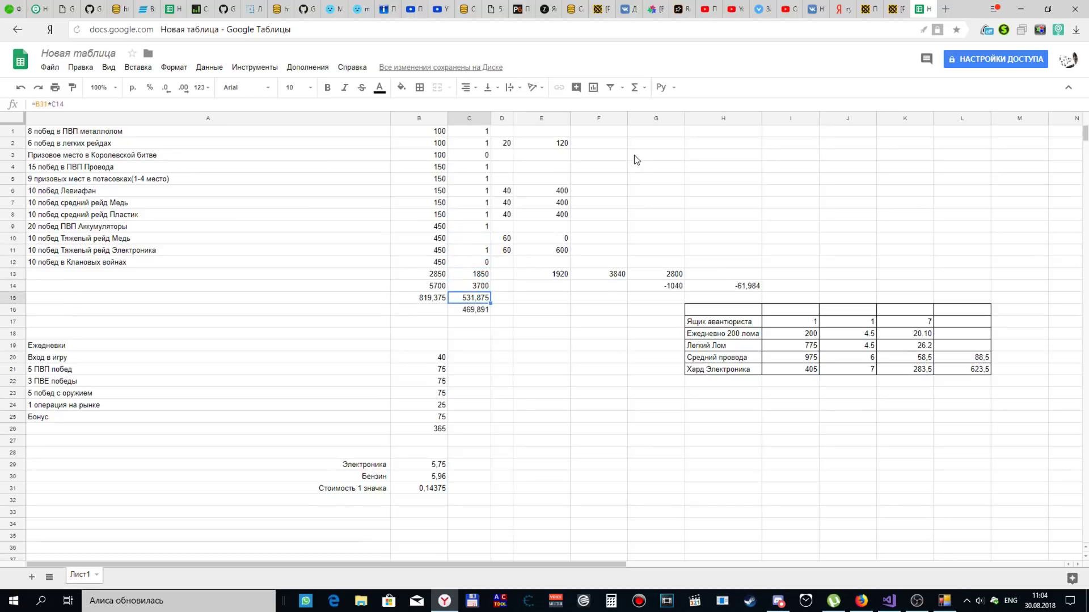
pyautogui.press('Down')
pyautogui.press('Up')
pyautogui.press('Down')
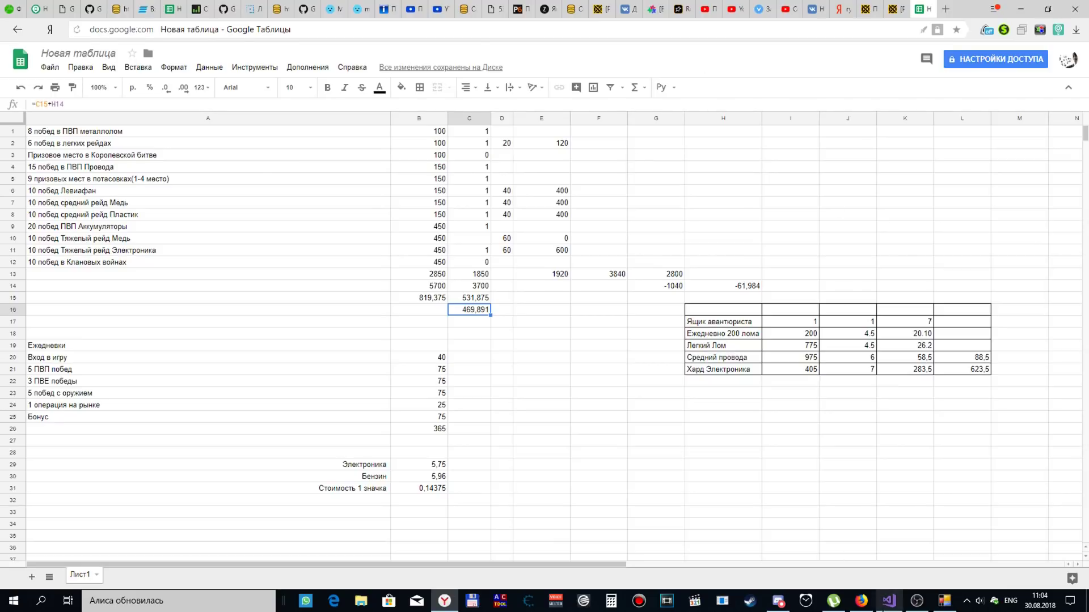
pyautogui.click(944, 600)
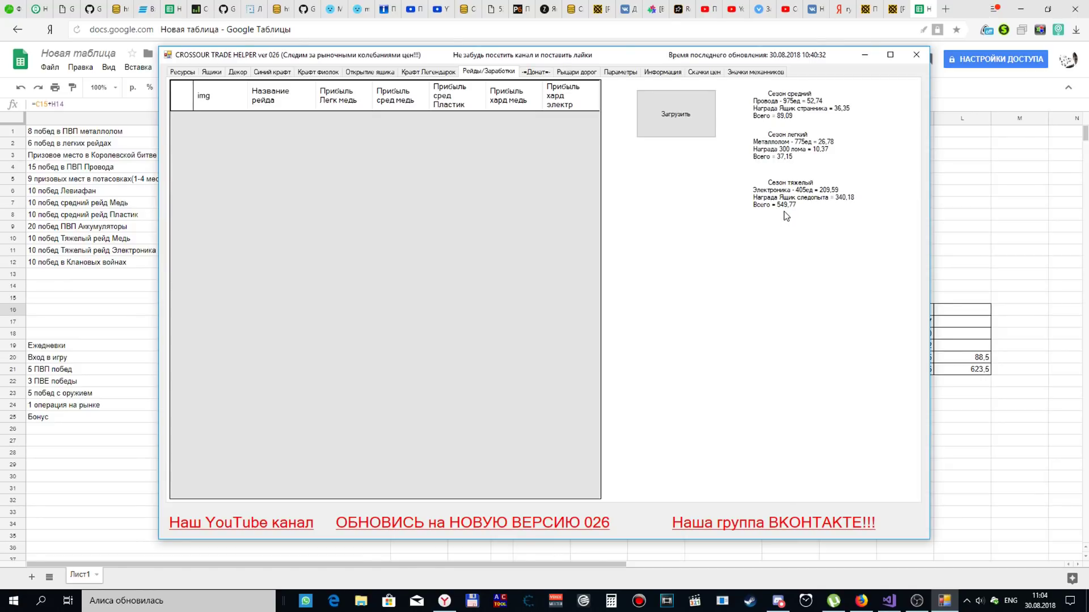
pyautogui.click(923, 8)
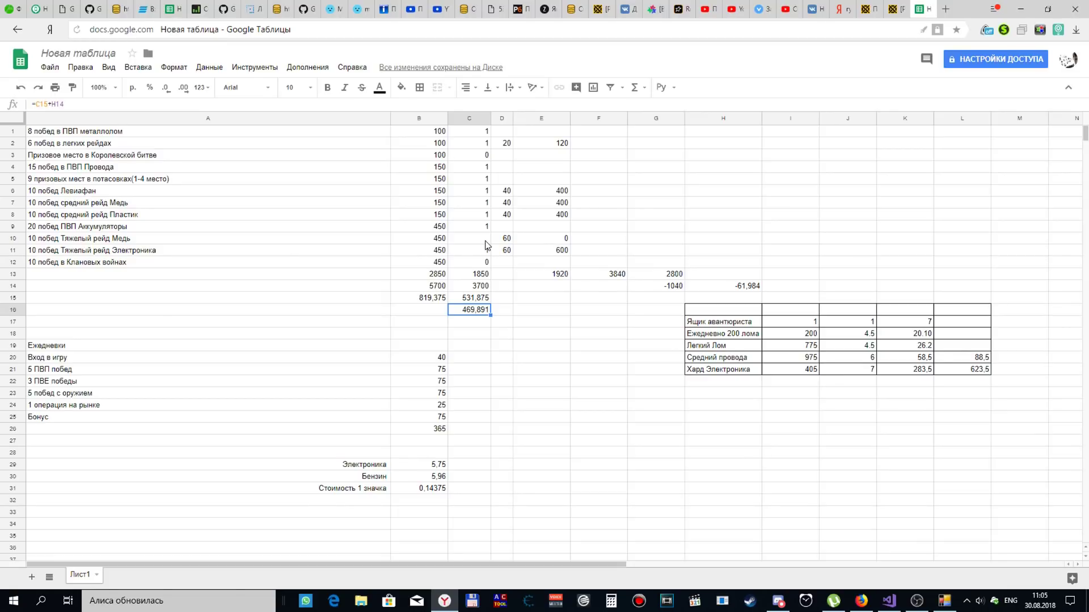
# Exclude the 10 побед Тяжелый рейд Электроника task by clearing its mark in C11.
pyautogui.press('Up')
pyautogui.press('Up')
pyautogui.press('Up')
pyautogui.press('Up')
pyautogui.press('Up')
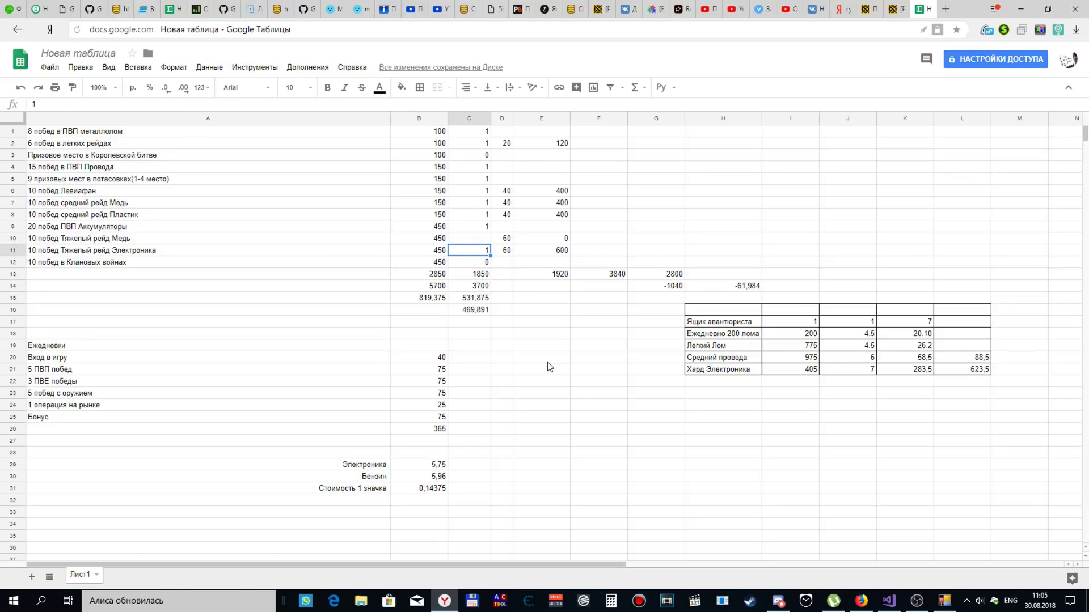
pyautogui.press('Delete')
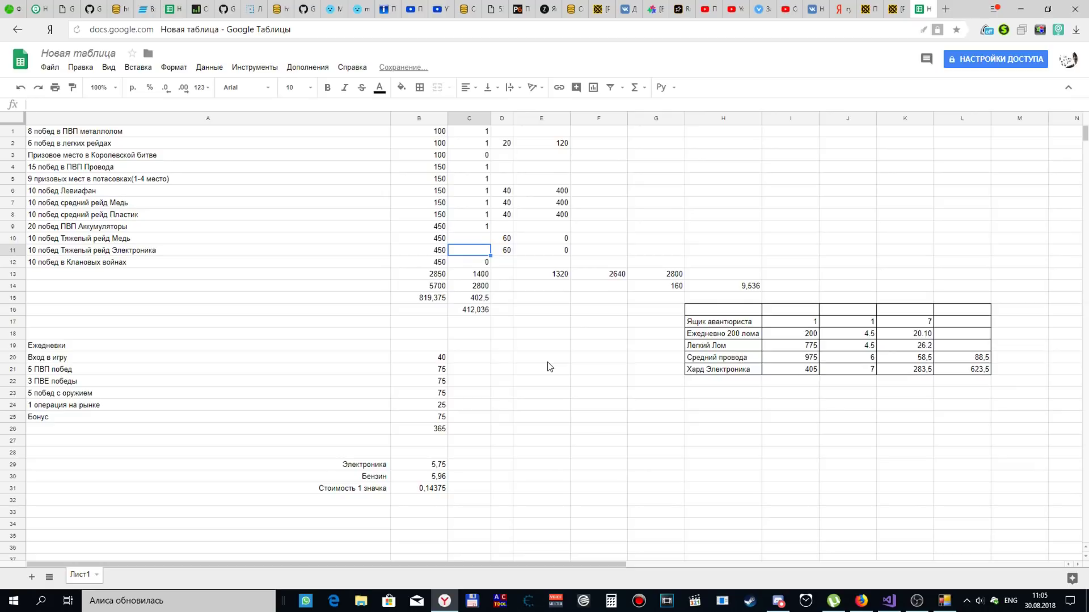
# Exclude both medium raid tasks, Пластик and Медь, by clearing their completion marks in C8 and C7.
pyautogui.press('Up')
pyautogui.press('Up')
pyautogui.press('Up')
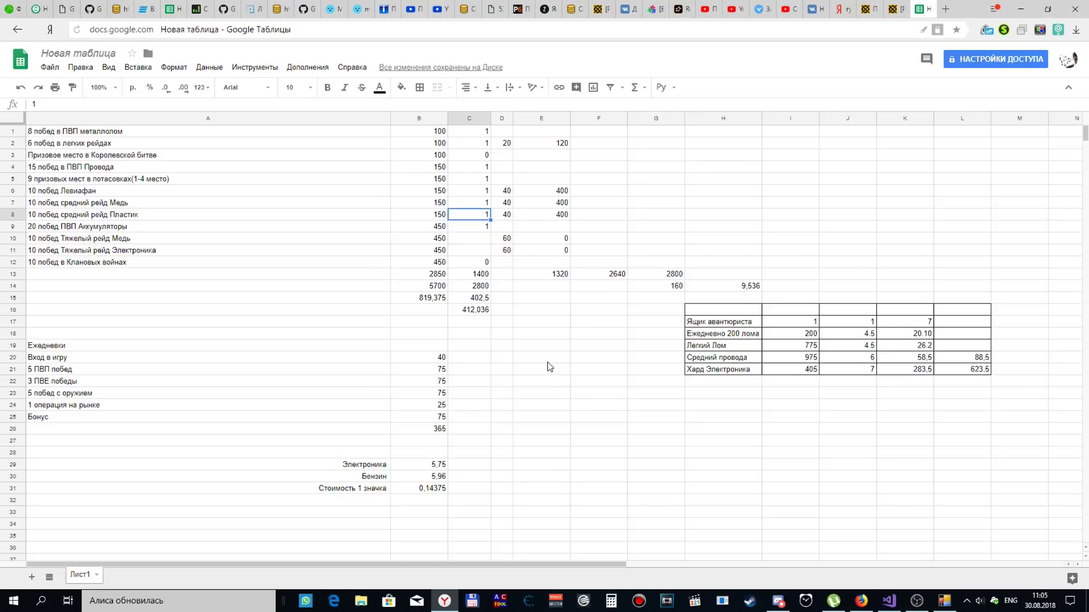
pyautogui.press('Down')
pyautogui.press('Down')
pyautogui.press('Up')
pyautogui.press('Up')
pyautogui.press('Delete')
pyautogui.press('Up')
pyautogui.press('Delete')
pyautogui.press('Up')
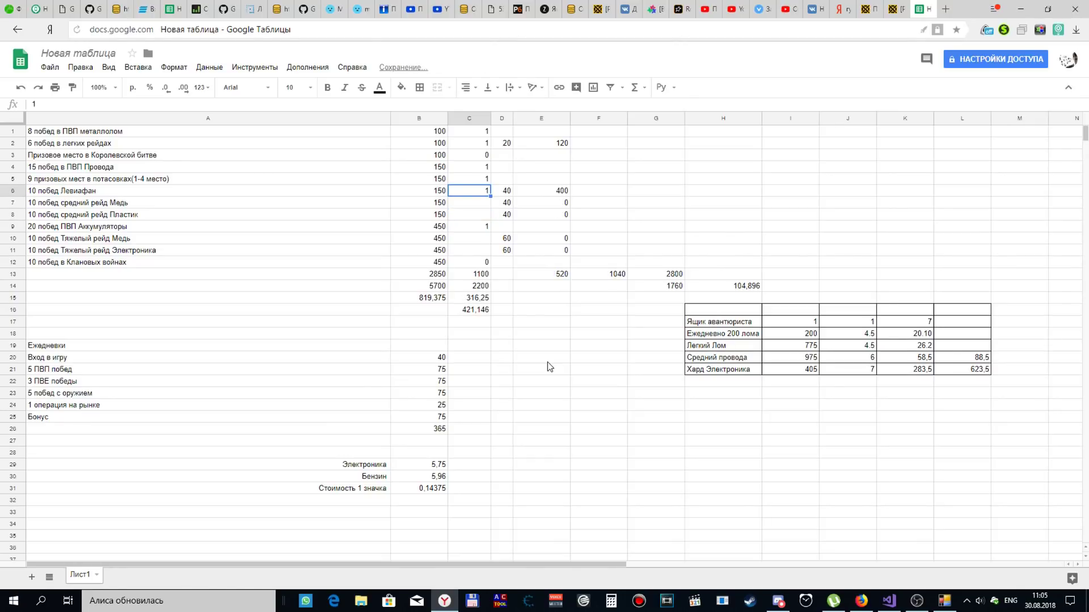
# Review the completion marks in column C for the selected and excluded tasks.
pyautogui.press('Up')
pyautogui.press('Up')
pyautogui.press('Up')
pyautogui.press('Up')
pyautogui.press('Down')
pyautogui.press('Down')
pyautogui.press('Down')
pyautogui.press('Down')
pyautogui.press('Down')
pyautogui.press('Down')
pyautogui.press('Down')
pyautogui.press('Down')
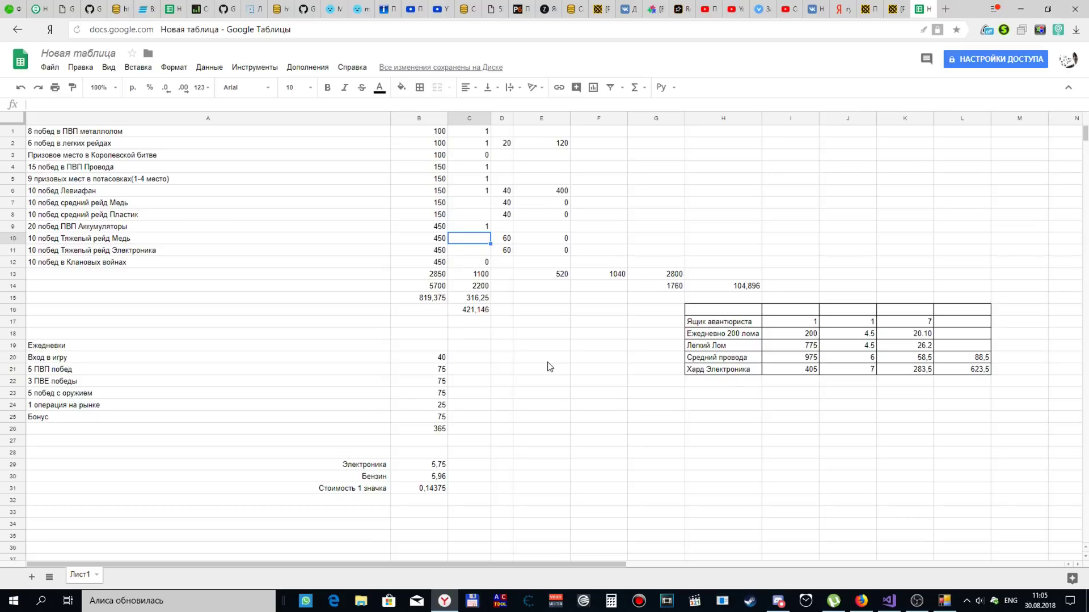
pyautogui.press('Down')
pyautogui.press('Down')
pyautogui.press('Down')
pyautogui.press('Down')
pyautogui.press('Down')
pyautogui.press('Down')
pyautogui.press('Up')
pyautogui.press('Up')
pyautogui.press('Up')
pyautogui.press('Up')
pyautogui.press('Up')
pyautogui.press('Up')
pyautogui.press('Up')
pyautogui.press('Up')
pyautogui.press('Up')
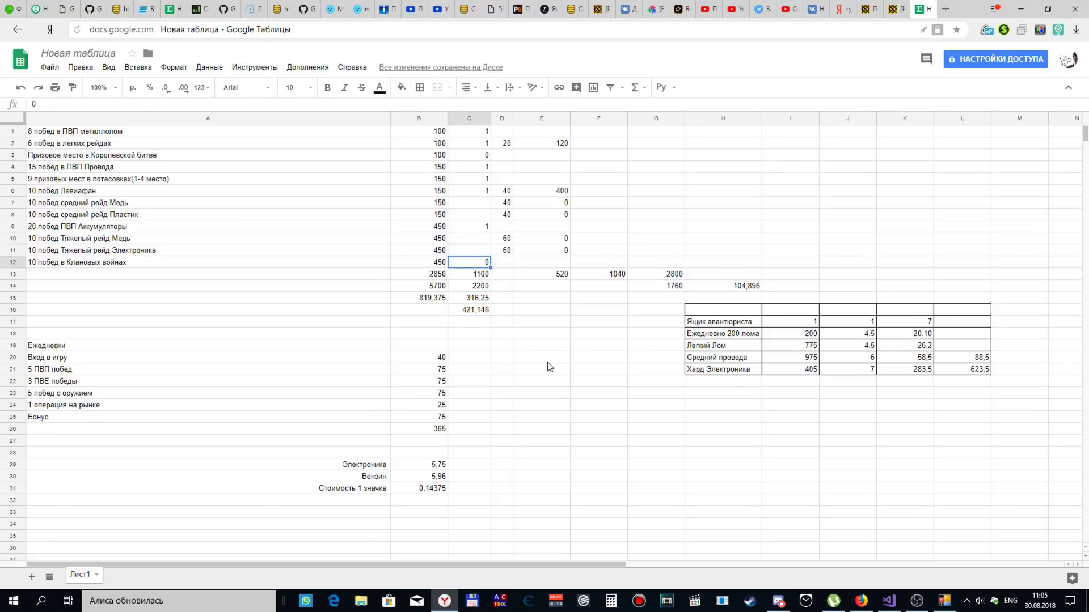
# Examine the badge value in C15 against the fuel totals in row 13 and the fuel balance in G14.
pyautogui.press('Down')
pyautogui.press('Down')
pyautogui.press('Down')
pyautogui.press('Down')
pyautogui.press('Down')
pyautogui.press('Down')
pyautogui.press('Down')
pyautogui.press('Down')
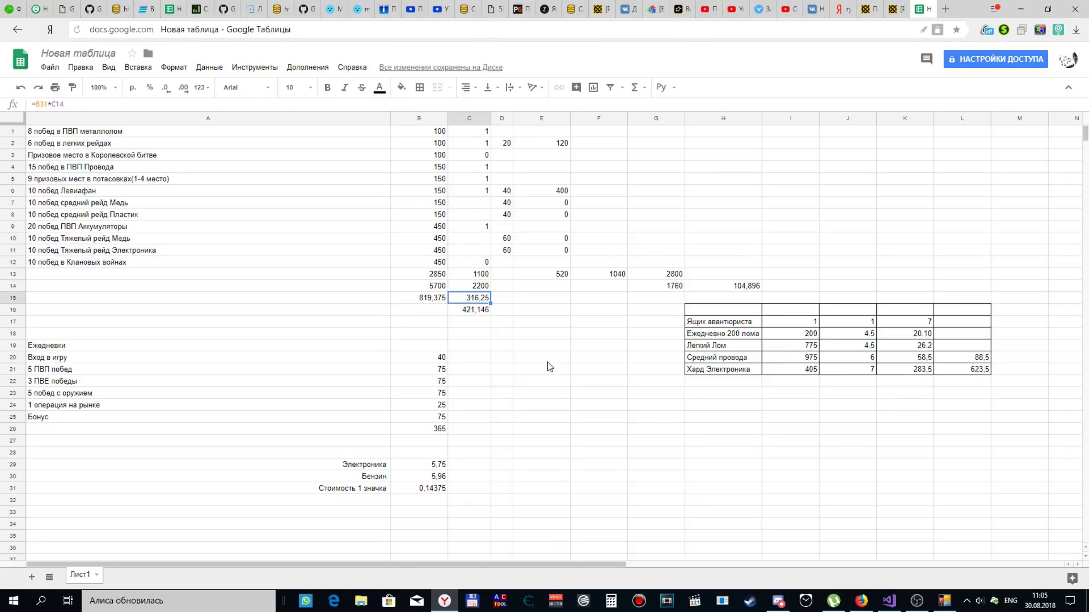
pyautogui.press('Up')
pyautogui.press('Up')
pyautogui.press('Right')
pyautogui.press('Right')
pyautogui.press('Right')
pyautogui.press('Right')
pyautogui.press('Right')
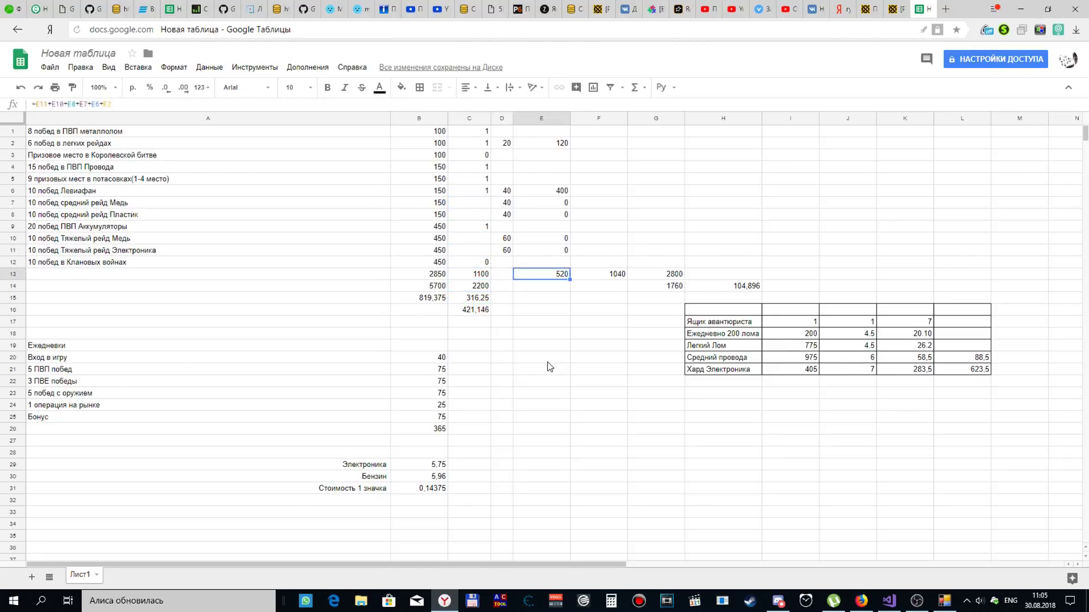
pyautogui.press('Down')
pyautogui.press('Left')
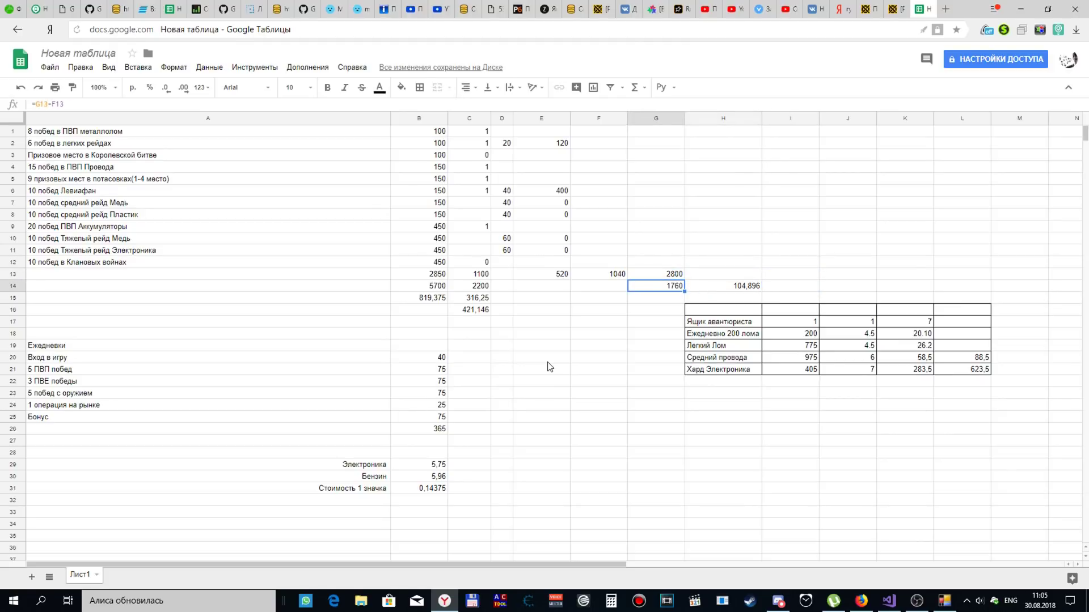
pyautogui.press('Left')
pyautogui.press('Left')
pyautogui.press('Left')
pyautogui.press('Left')
pyautogui.press('Down')
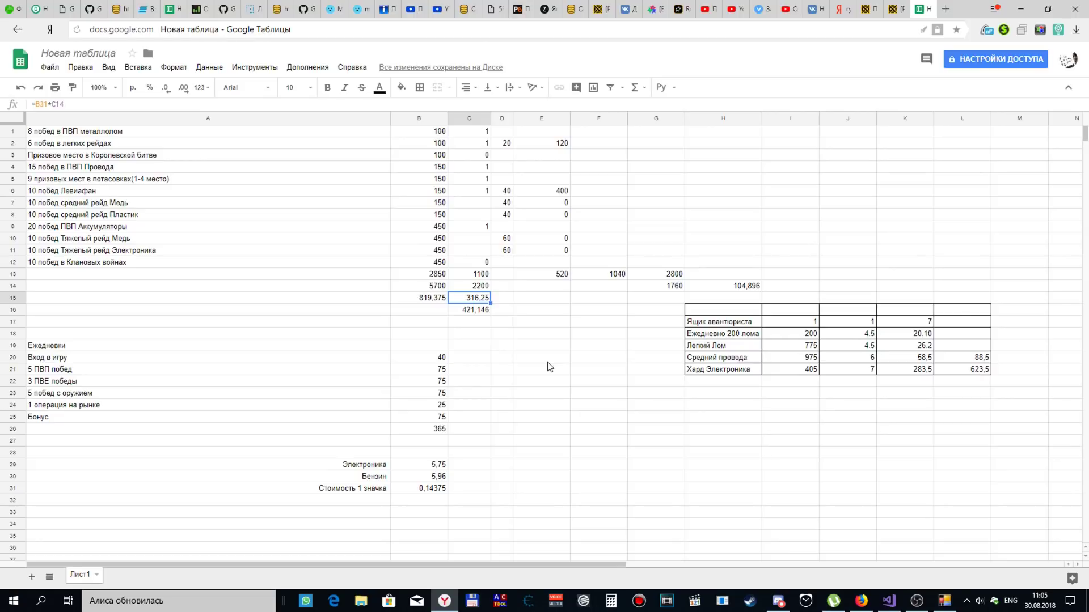
# Look through the task names in column A from the totals rows upward.
pyautogui.press('Left')
pyautogui.press('Left')
pyautogui.press('Up')
pyautogui.press('Up')
pyautogui.press('Up')
pyautogui.press('Up')
pyautogui.press('Up')
pyautogui.press('Up')
pyautogui.press('Up')
pyautogui.press('Up')
pyautogui.press('Up')
pyautogui.press('Up')
pyautogui.press('Up')
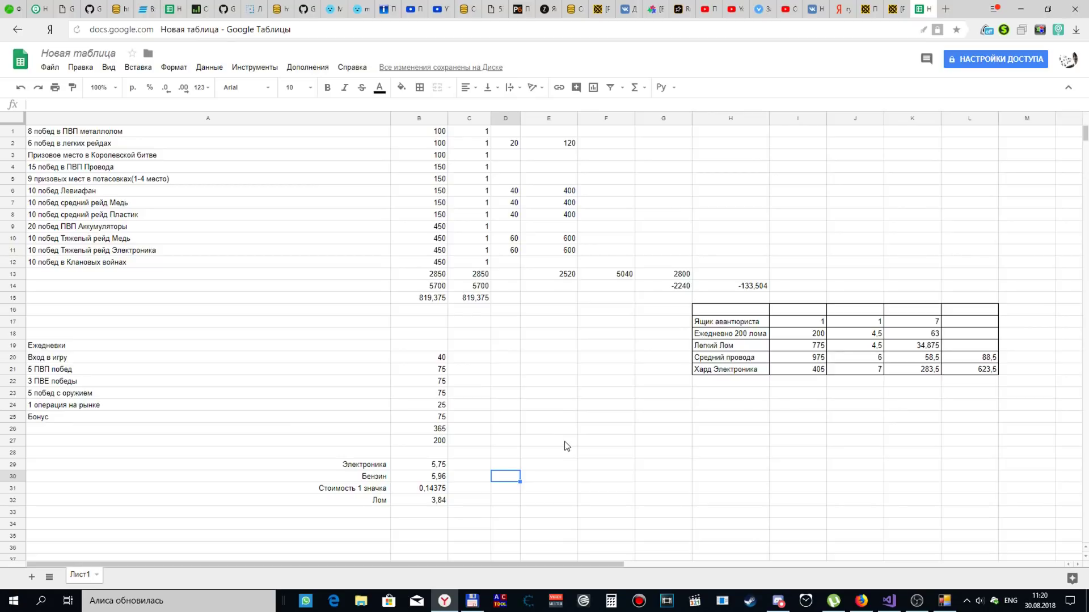
# Go through the Ежедневки rewards in B20 to B25 and their sum in B26.
pyautogui.click(475, 445)
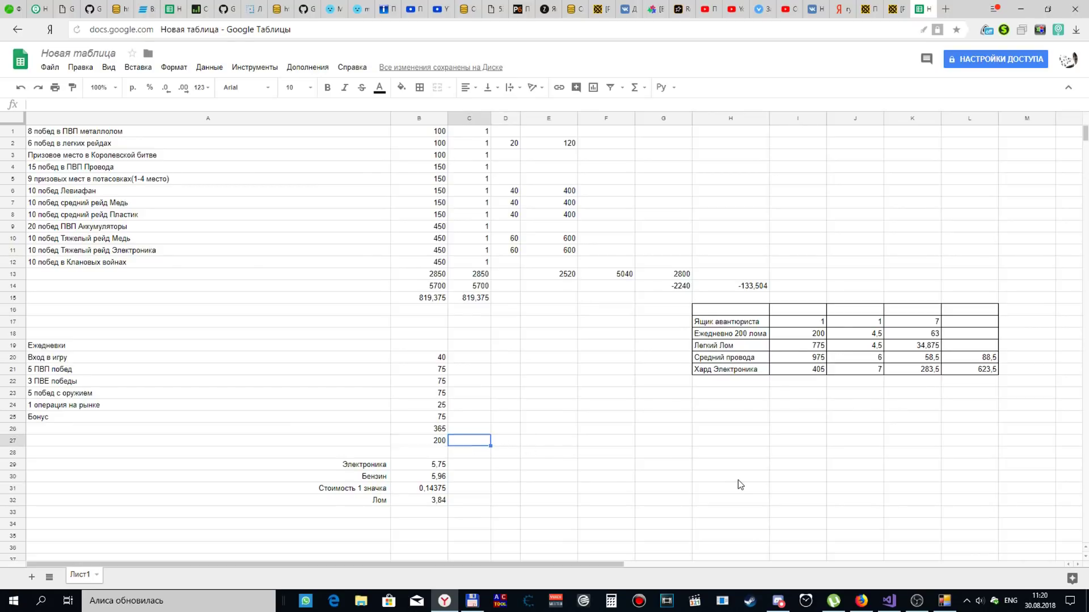
pyautogui.press('Left')
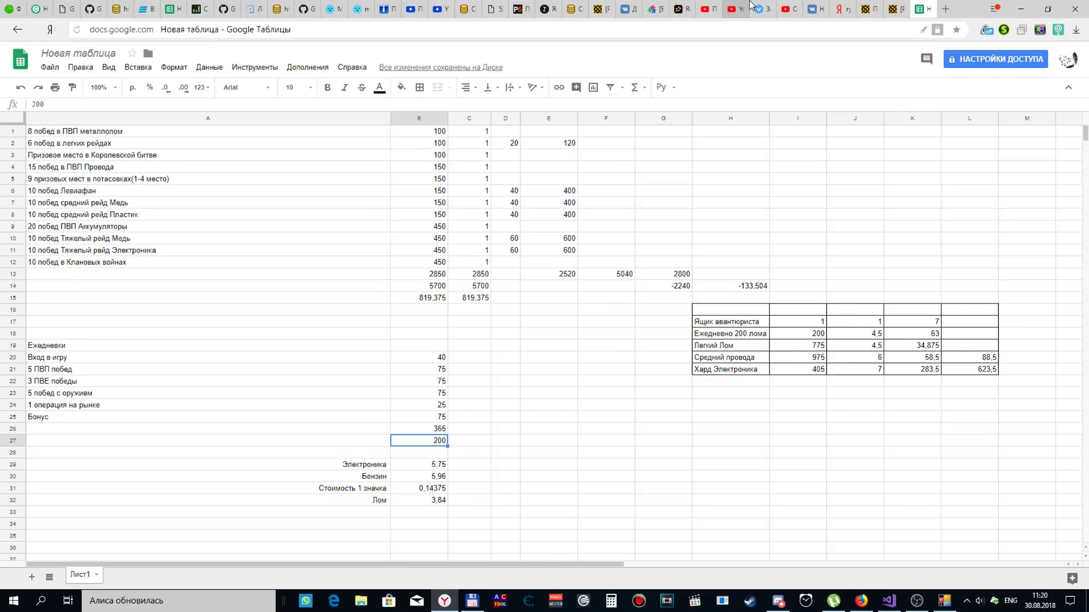
pyautogui.press('Up')
pyautogui.press('Up')
pyautogui.press('Up')
pyautogui.press('Up')
pyautogui.press('Up')
pyautogui.press('Up')
pyautogui.press('Up')
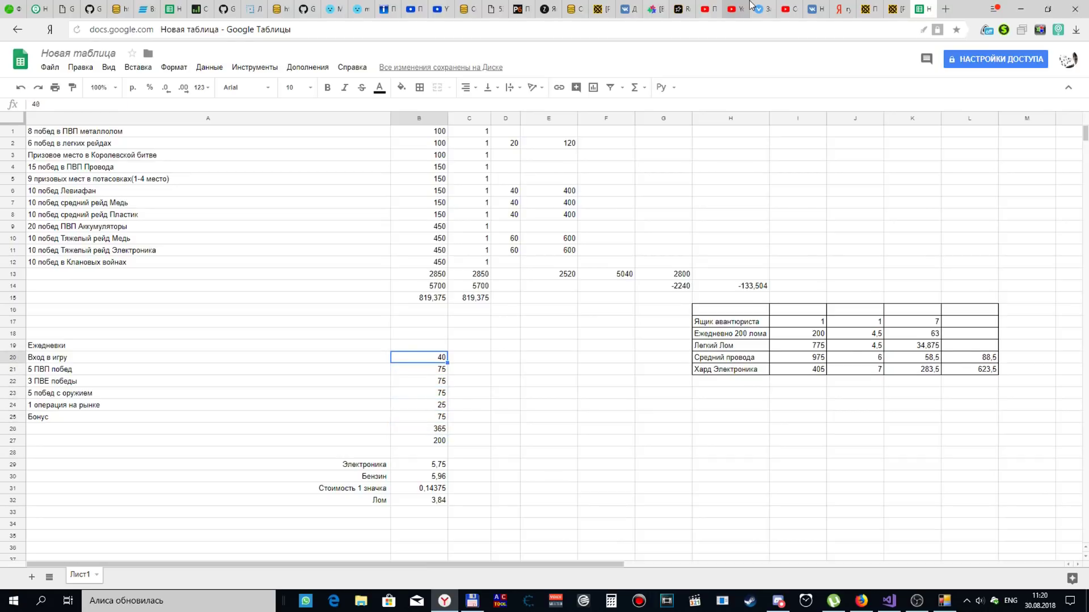
pyautogui.press('Down')
pyautogui.press('Up')
pyautogui.press('Down')
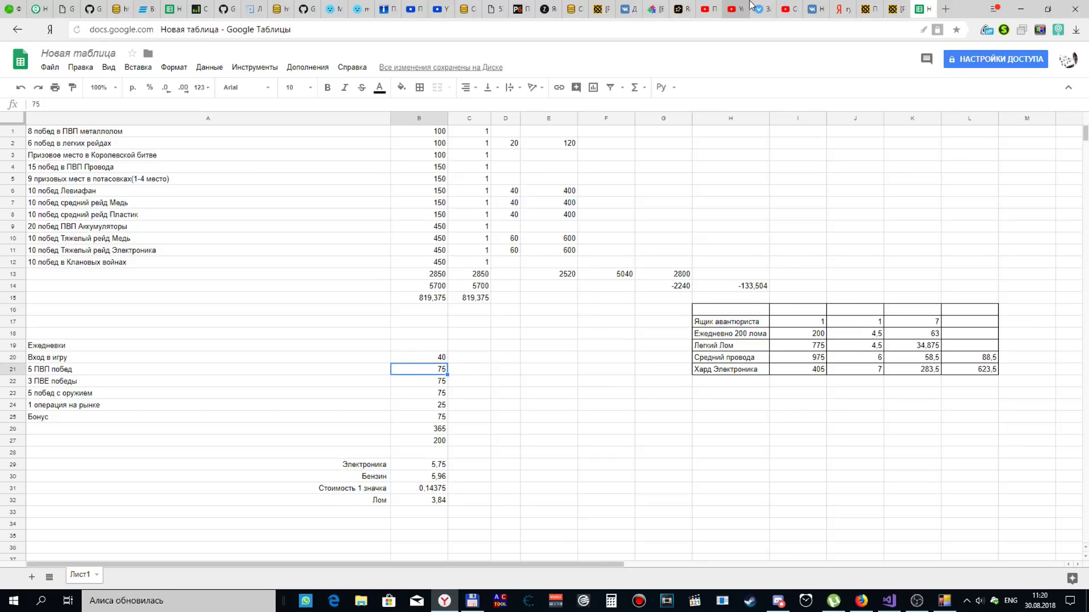
pyautogui.press('Down')
pyautogui.press('Down')
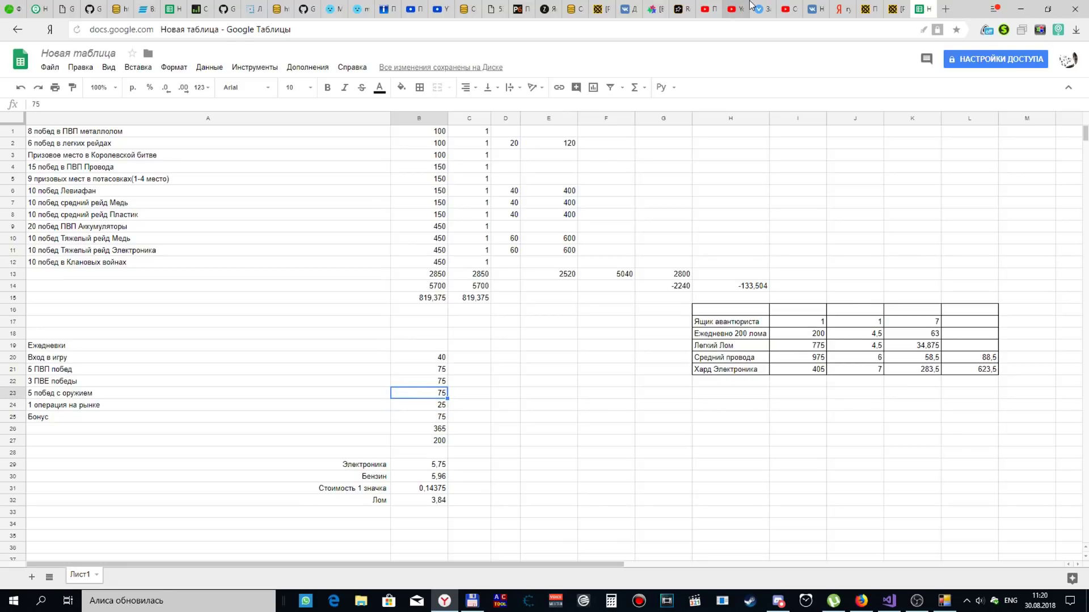
pyautogui.press('Up')
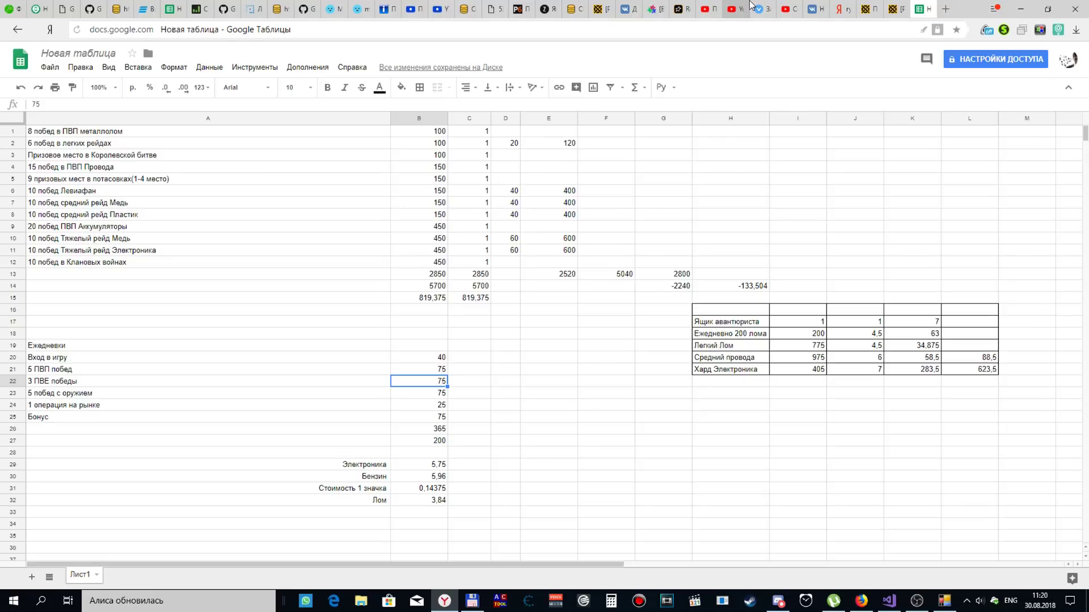
pyautogui.press('Down')
pyautogui.press('Down')
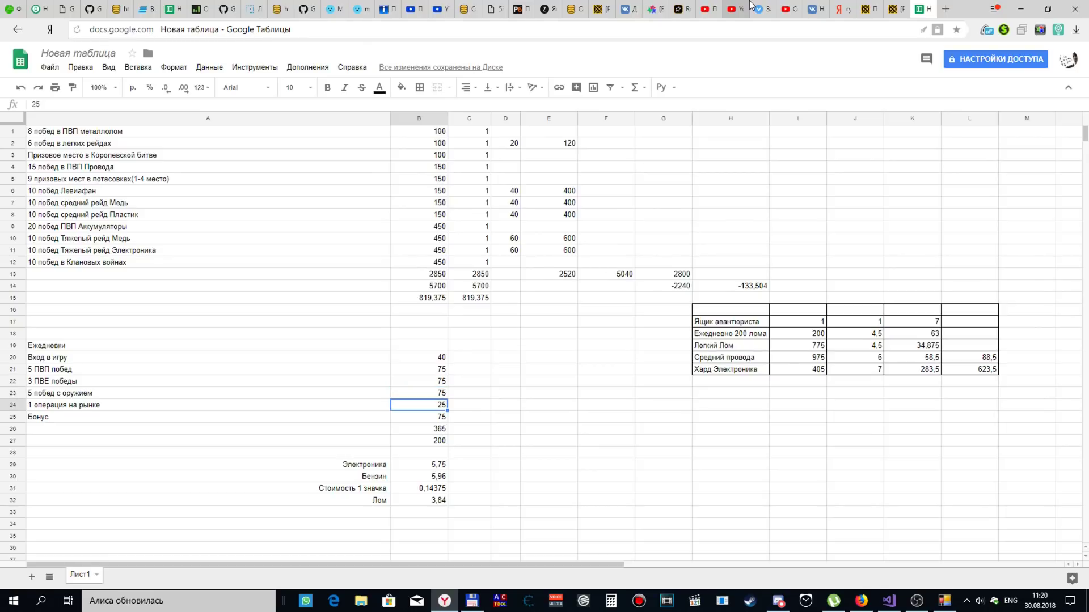
pyautogui.press('Down')
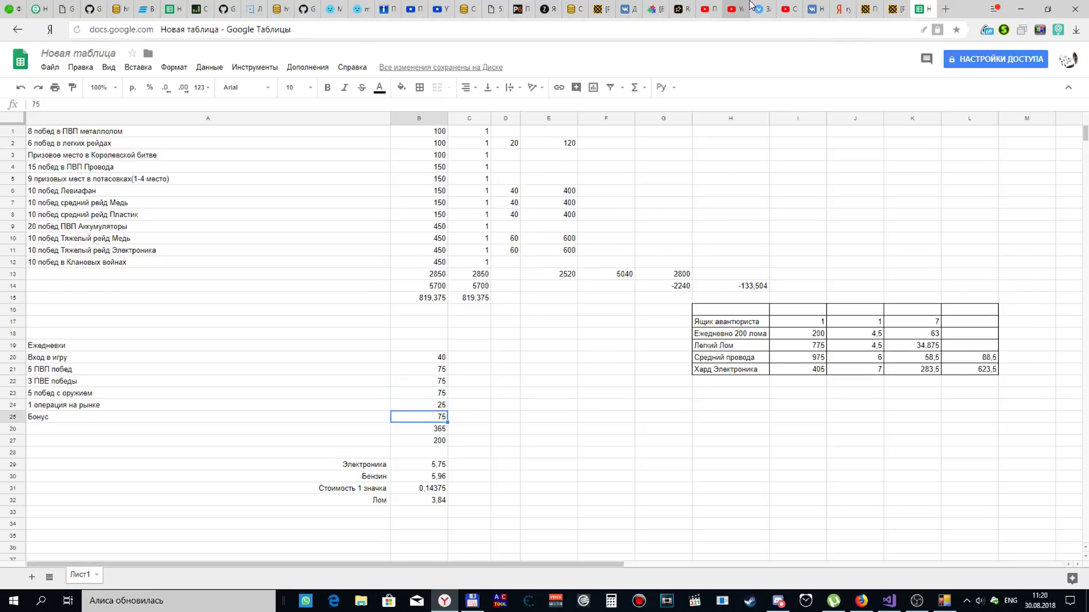
pyautogui.press('Down')
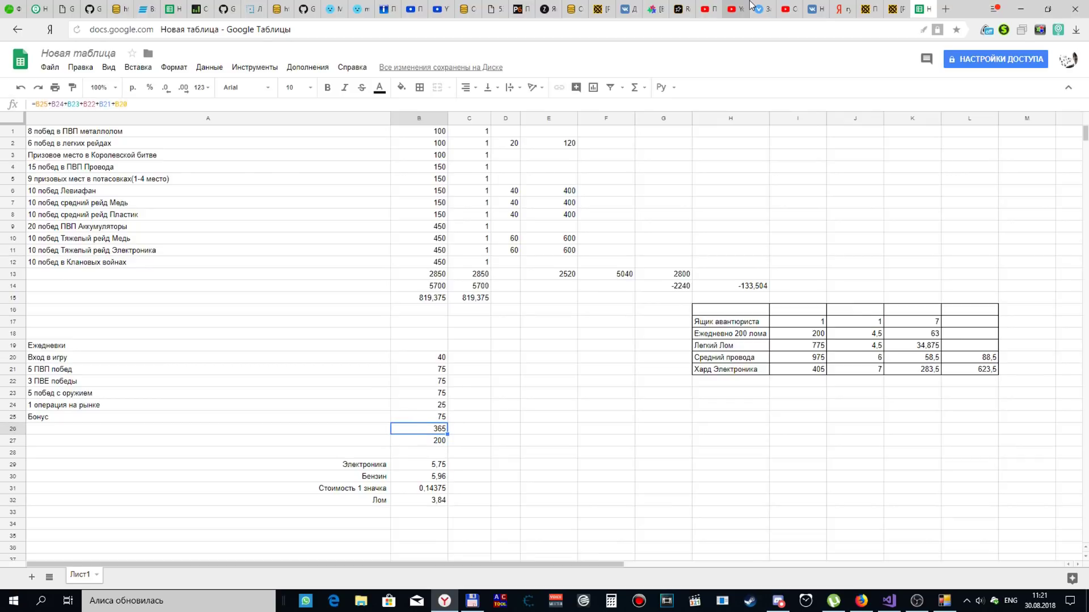
# Calculate the value of the daily total in C26 from the Лом price with the formula =B32/100*B26.
pyautogui.press('Right')
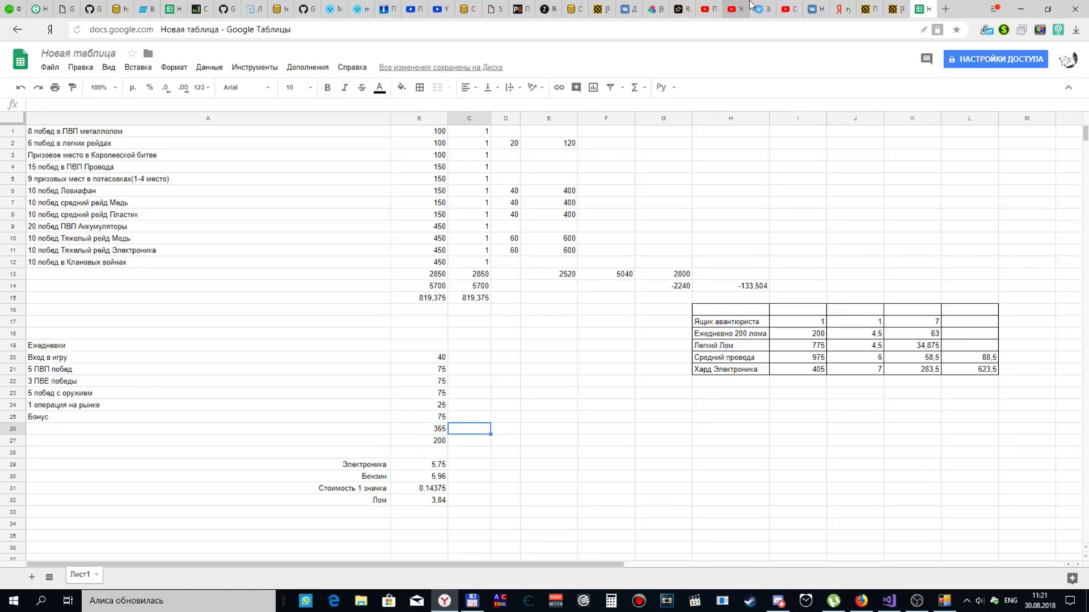
pyautogui.write('=')
pyautogui.press('Down')
pyautogui.press('Down')
pyautogui.press('Down')
pyautogui.press('Down')
pyautogui.press('Down')
pyautogui.press('Down')
pyautogui.press('Left')
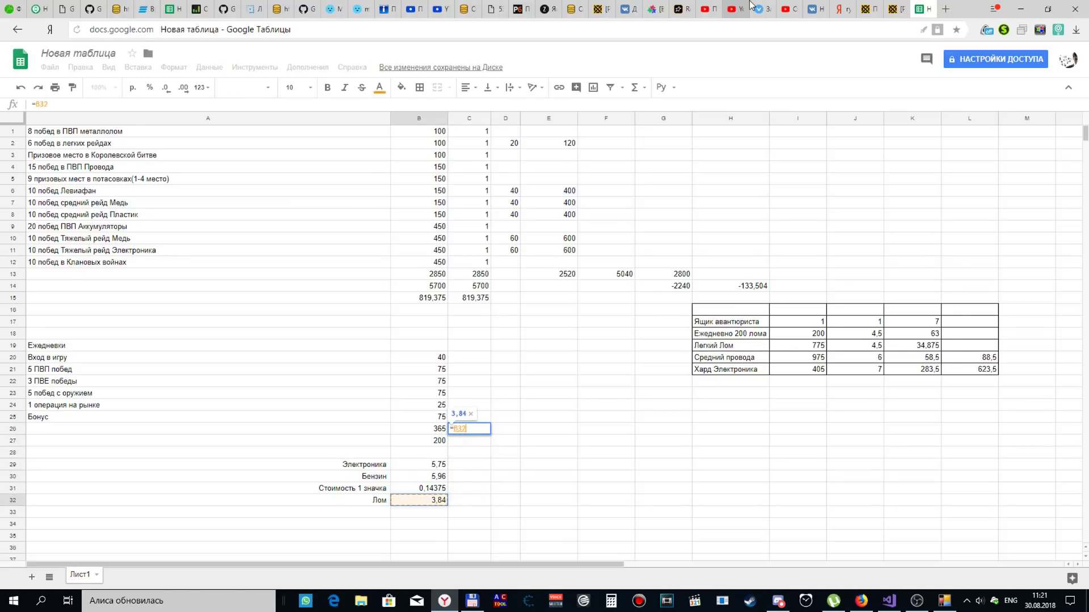
pyautogui.write('/100')
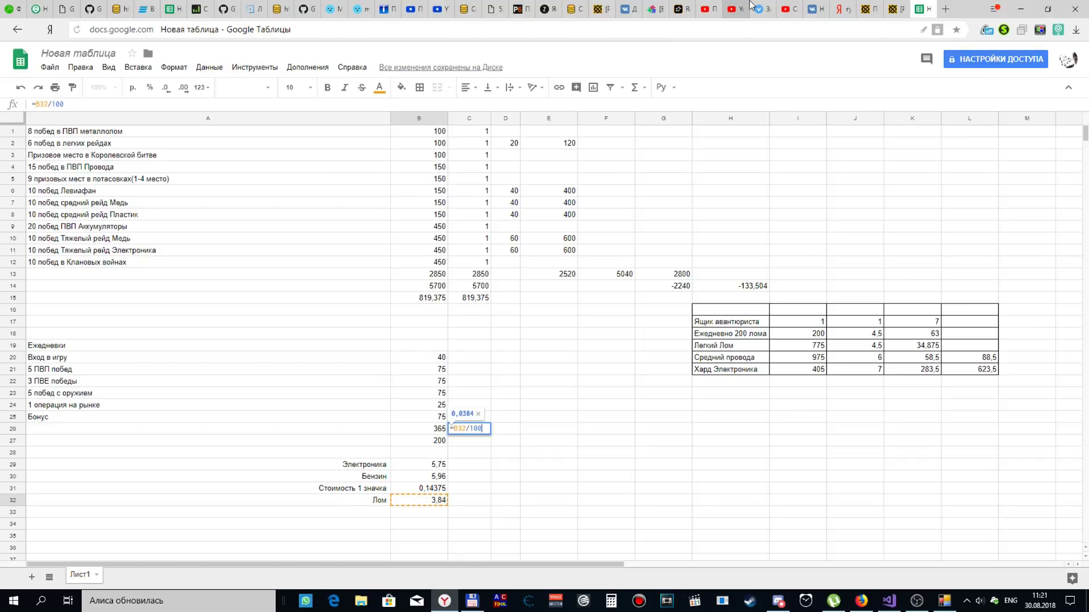
pyautogui.write('*')
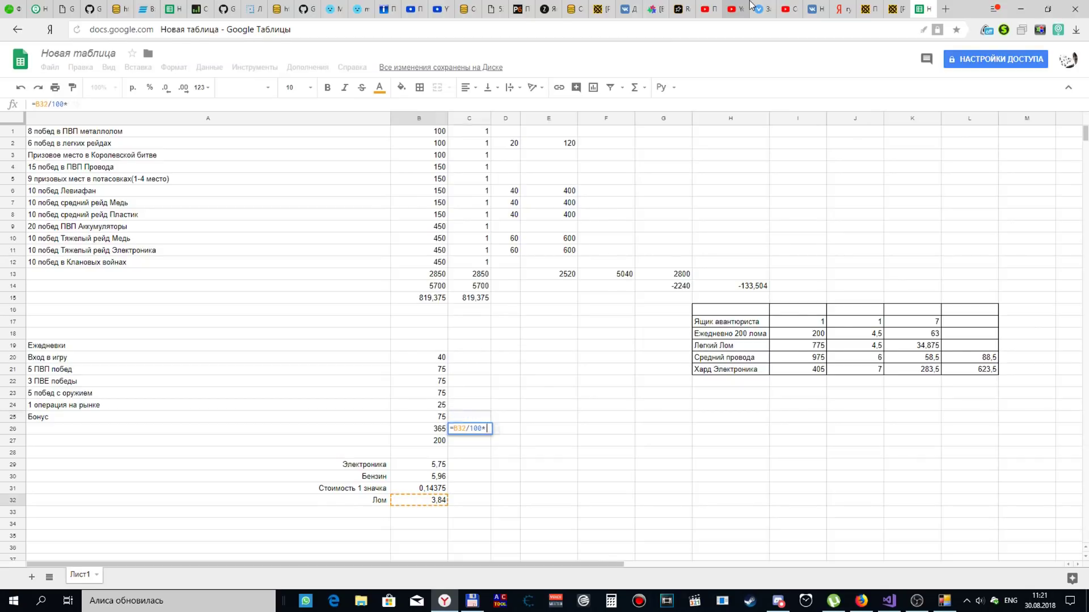
pyautogui.press('Left')
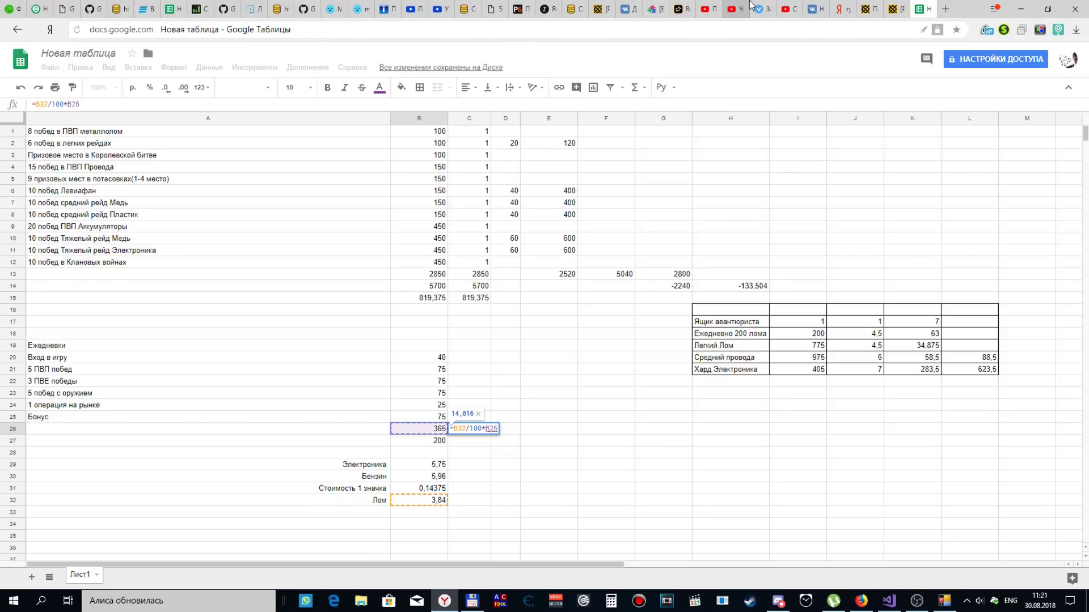
pyautogui.press('Return')
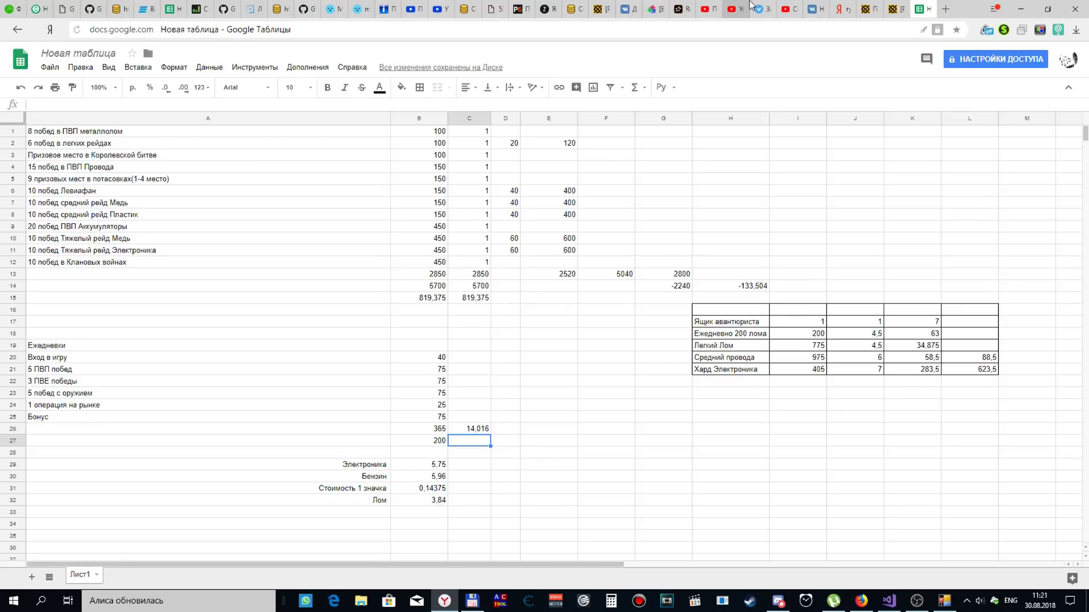
# Try applying a 0,9 multiplier to C26 in cell D26, and clear that cell again.
pyautogui.press('Up')
pyautogui.press('Down')
pyautogui.press('Up')
pyautogui.press('Right')
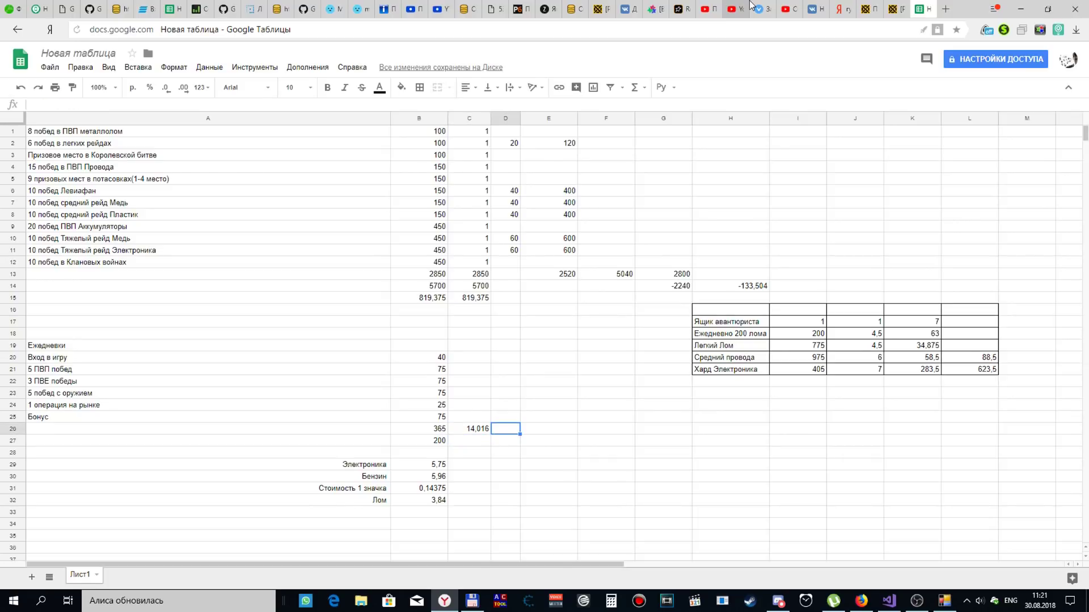
pyautogui.write('=')
pyautogui.press('Left')
pyautogui.write('*,9')
pyautogui.press('Return')
pyautogui.press('Up')
pyautogui.press('Delete')
pyautogui.write('=')
pyautogui.press('Left')
pyautogui.write('*')
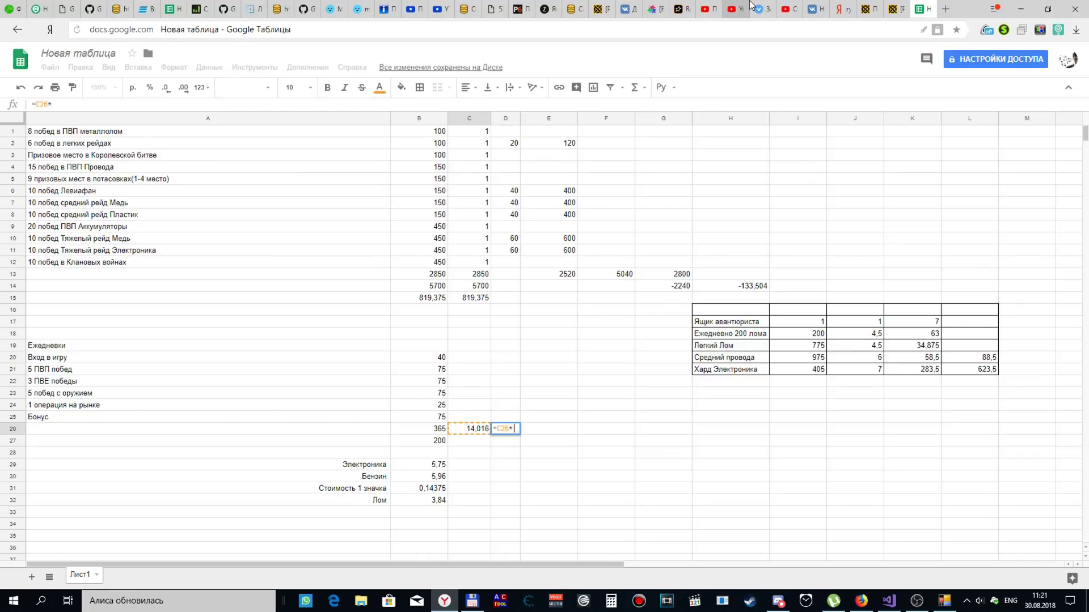
pyautogui.write('0,9')
pyautogui.press('Return')
pyautogui.press('Up')
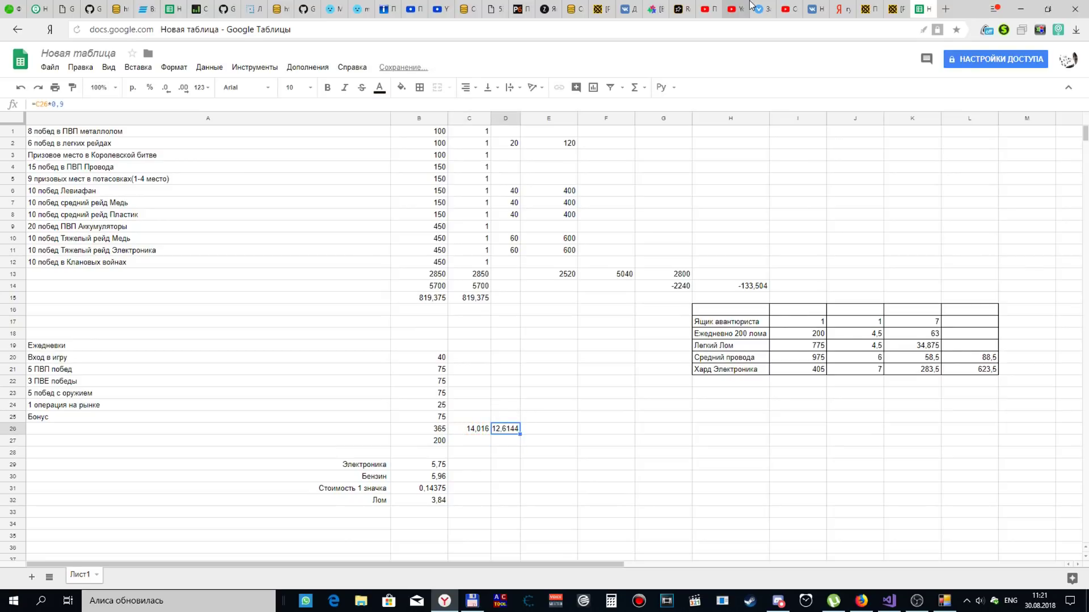
pyautogui.press('Delete')
# Calculate the value of the 200 in B27 in cell C27 from the Легкий Лом rate with =J19/100*B27.
pyautogui.press('Down')
pyautogui.press('Left')
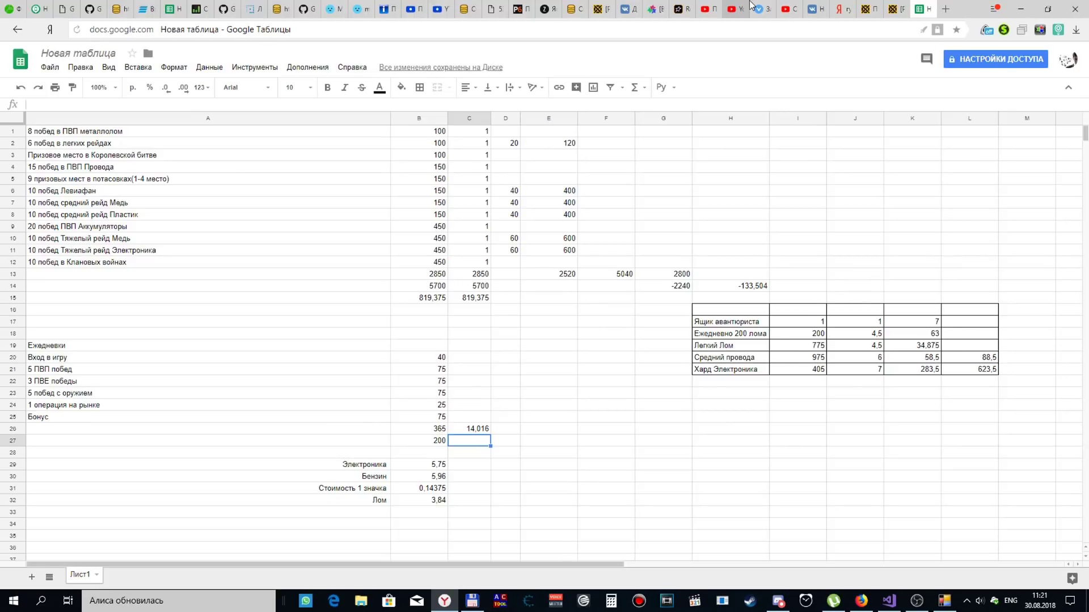
pyautogui.write('=')
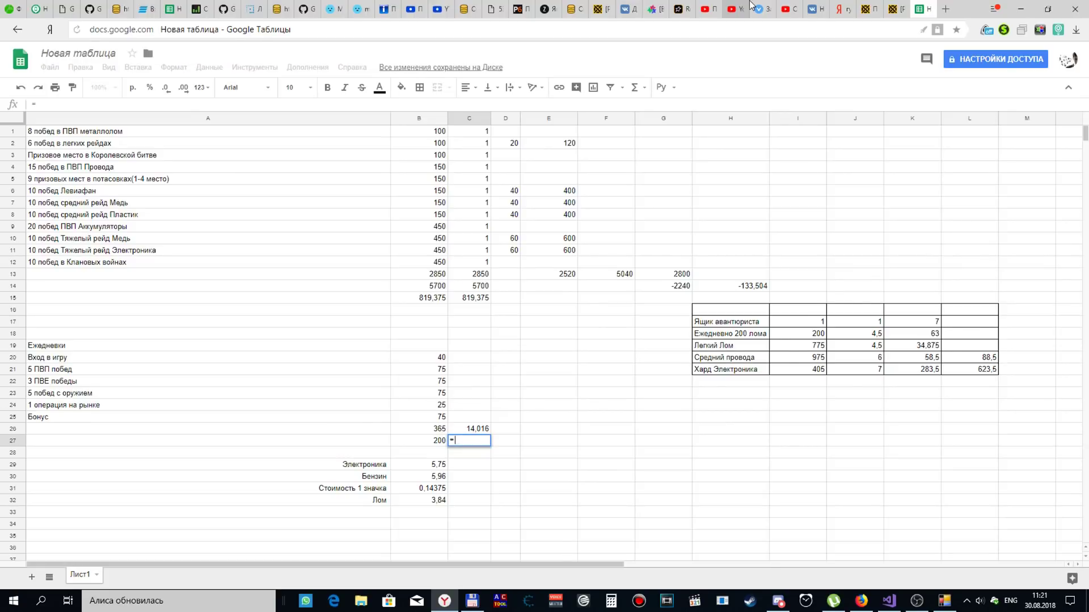
pyautogui.press('Up')
pyautogui.press('Up')
pyautogui.press('Up')
pyautogui.press('Up')
pyautogui.press('Up')
pyautogui.press('Up')
pyautogui.press('Up')
pyautogui.press('Up')
pyautogui.press('Right')
pyautogui.press('Right')
pyautogui.press('Right')
pyautogui.press('Right')
pyautogui.press('Right')
pyautogui.press('Right')
pyautogui.press('Right')
pyautogui.press('Right')
pyautogui.press('Right')
pyautogui.press('Right')
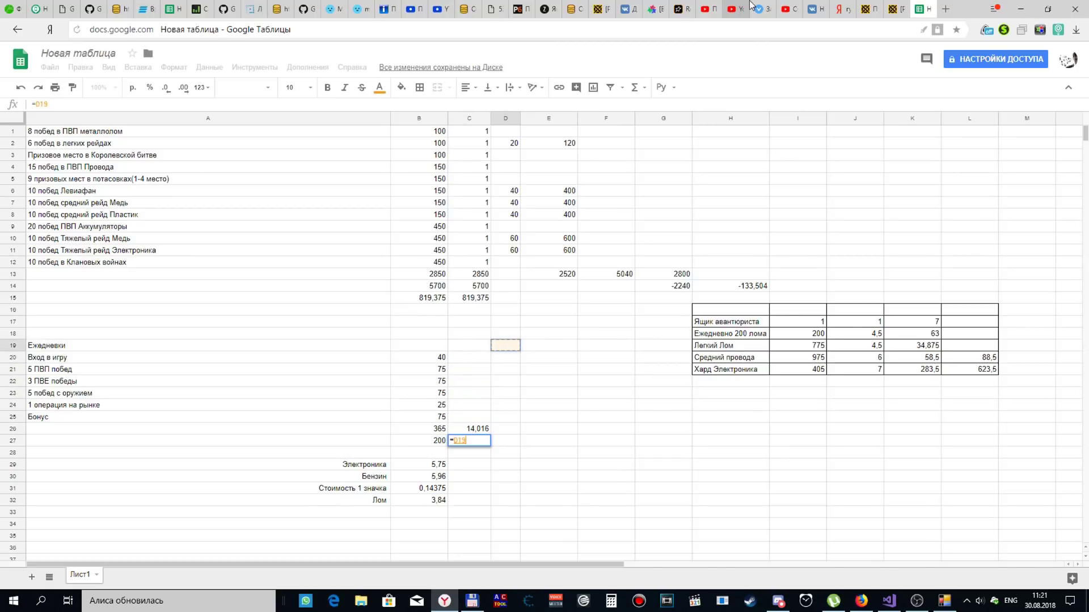
pyautogui.press('Left')
pyautogui.press('Left')
pyautogui.press('Left')
pyautogui.press('Left')
pyautogui.press('Right')
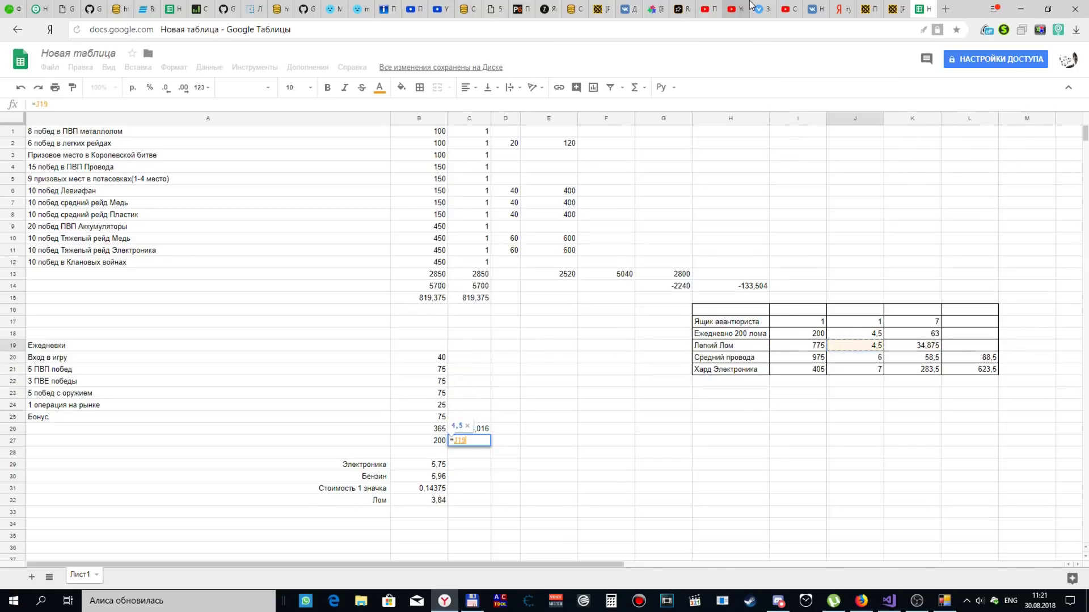
pyautogui.write('/100')
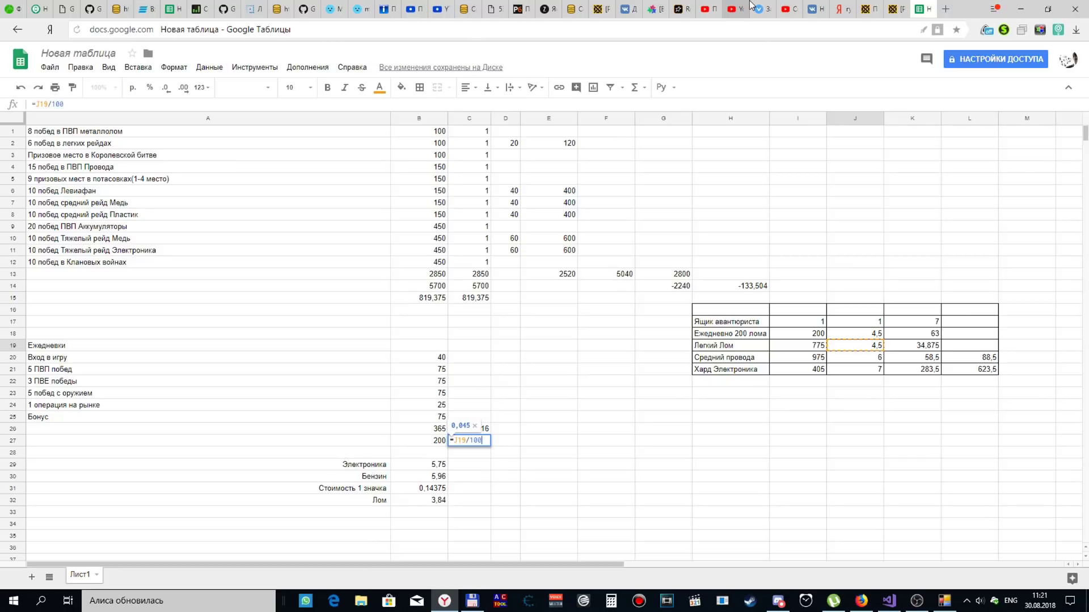
pyautogui.write('*')
pyautogui.press('Left')
pyautogui.press('Left')
pyautogui.press('Right')
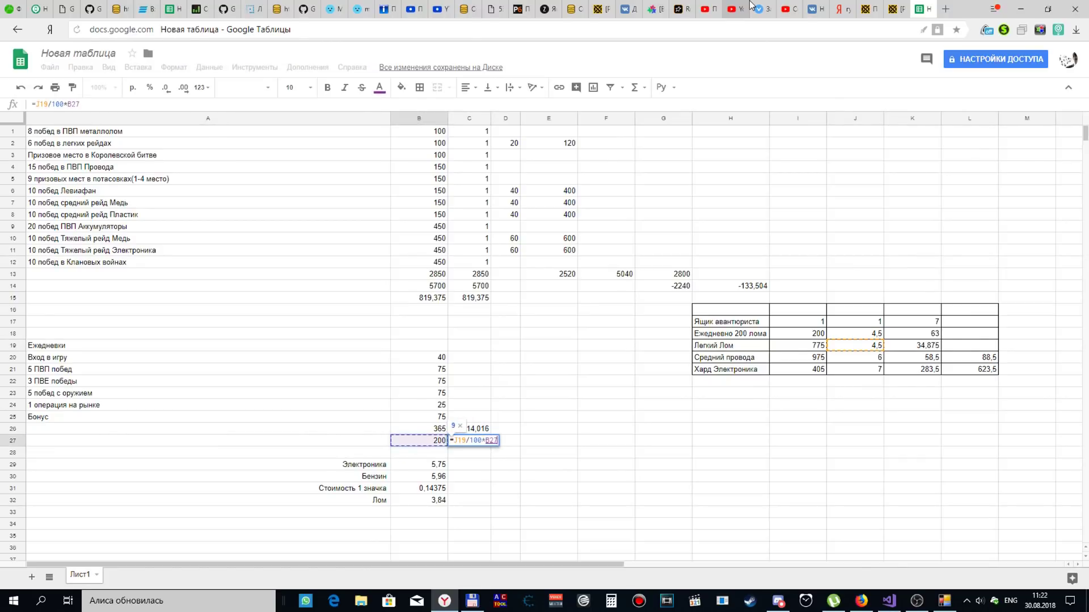
pyautogui.press('Return')
pyautogui.press('Up')
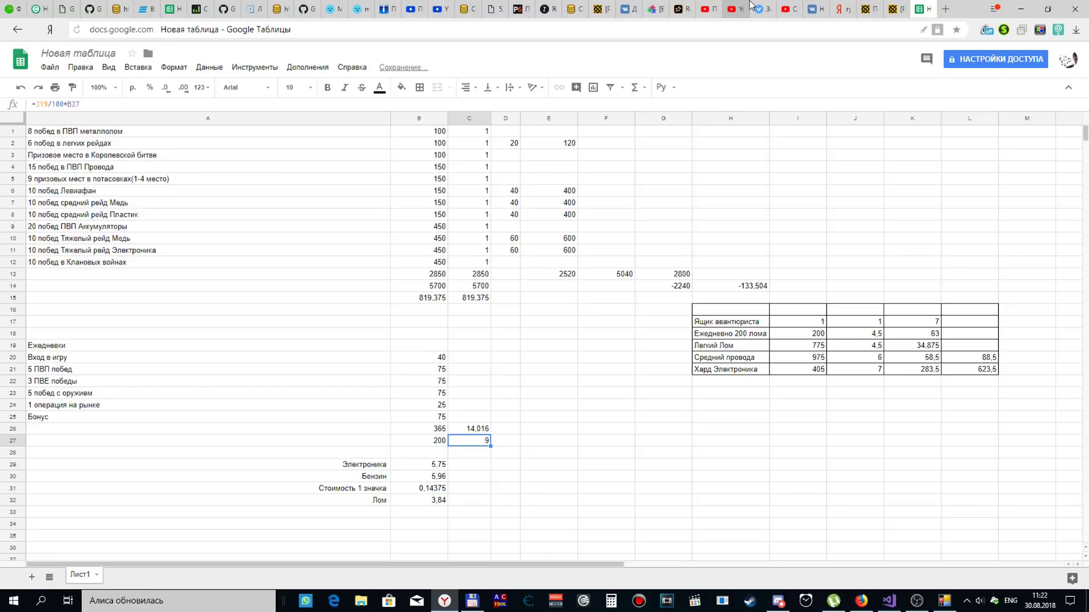
# Calculate seven days of the daily reward value in D26 with the formula =C26*7.
pyautogui.press('Right')
pyautogui.press('Up')
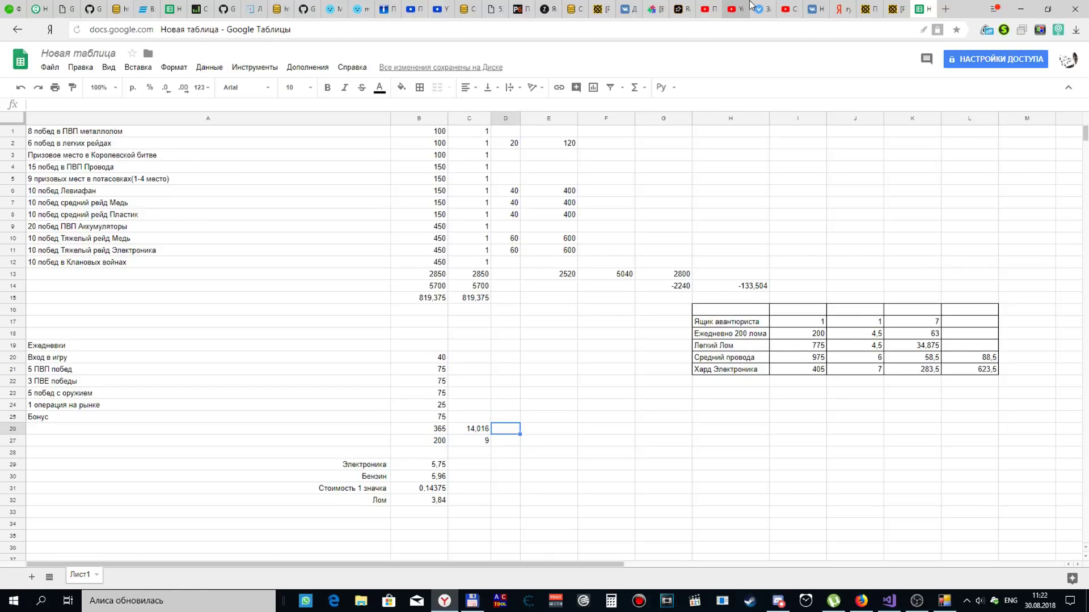
pyautogui.write('=')
pyautogui.press('Left')
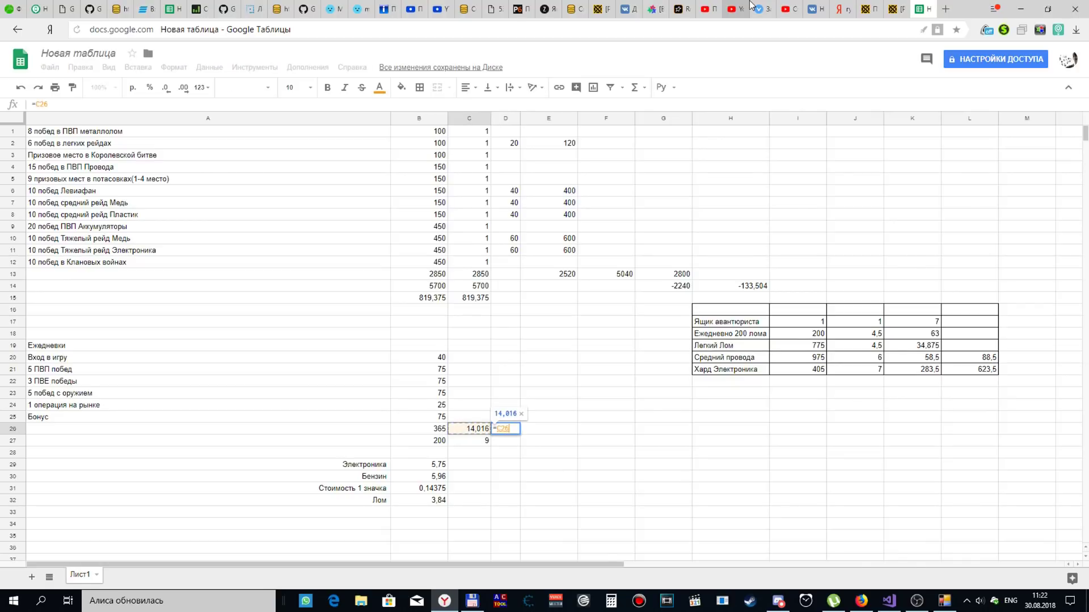
pyautogui.write('*7')
pyautogui.press('Return')
# Calculate seven days of the C27 value in D27 with the formula =C27*7, and check both results.
pyautogui.write('=')
pyautogui.press('Left')
pyautogui.write('*7')
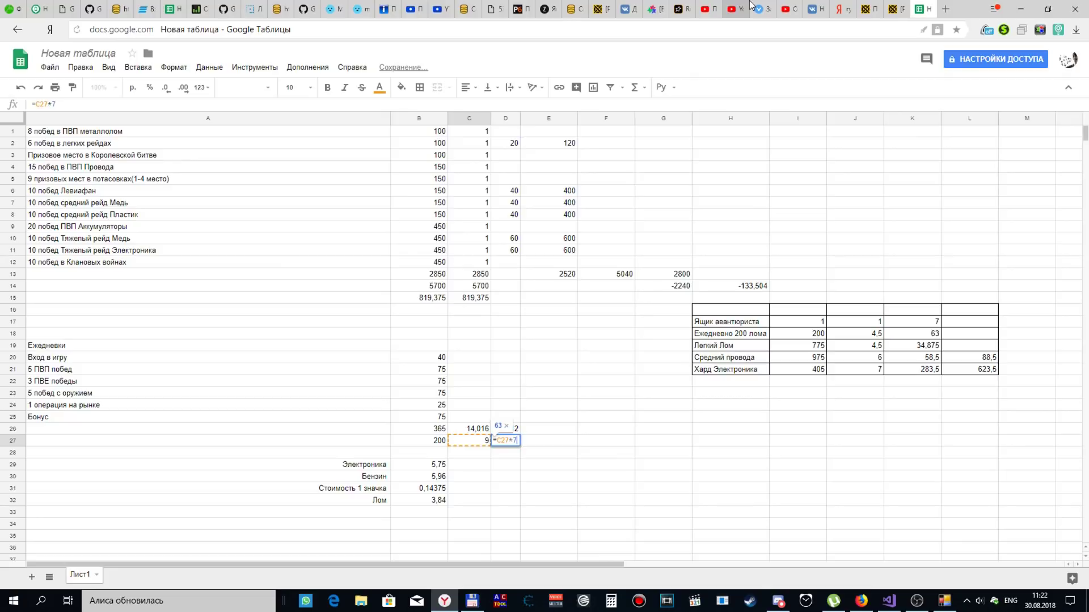
pyautogui.press('Return')
pyautogui.press('Up')
pyautogui.press('Up')
pyautogui.press('Up')
pyautogui.press('Down')
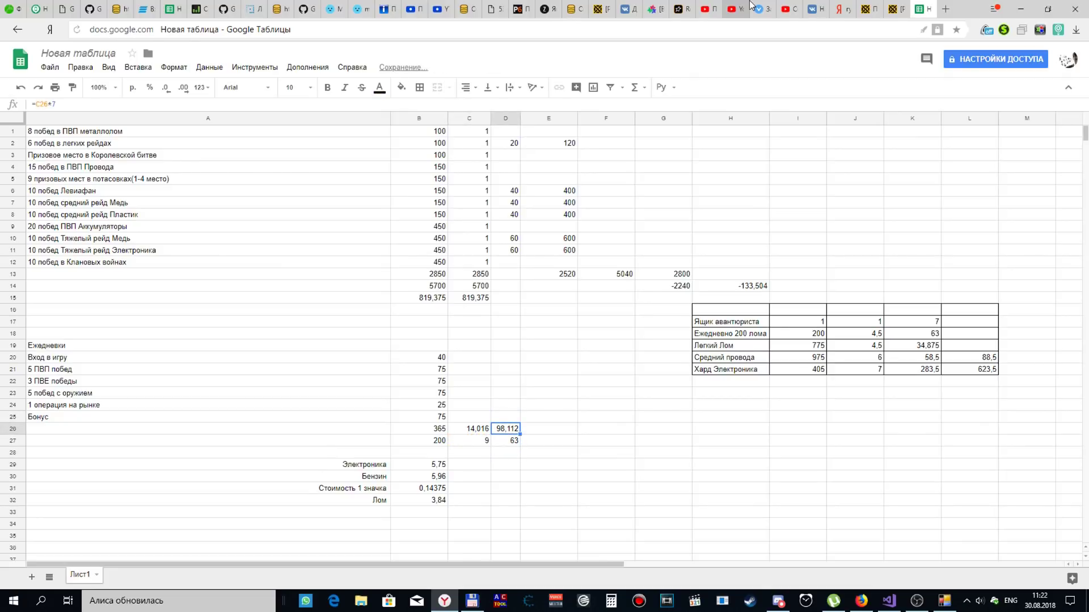
pyautogui.press('Down')
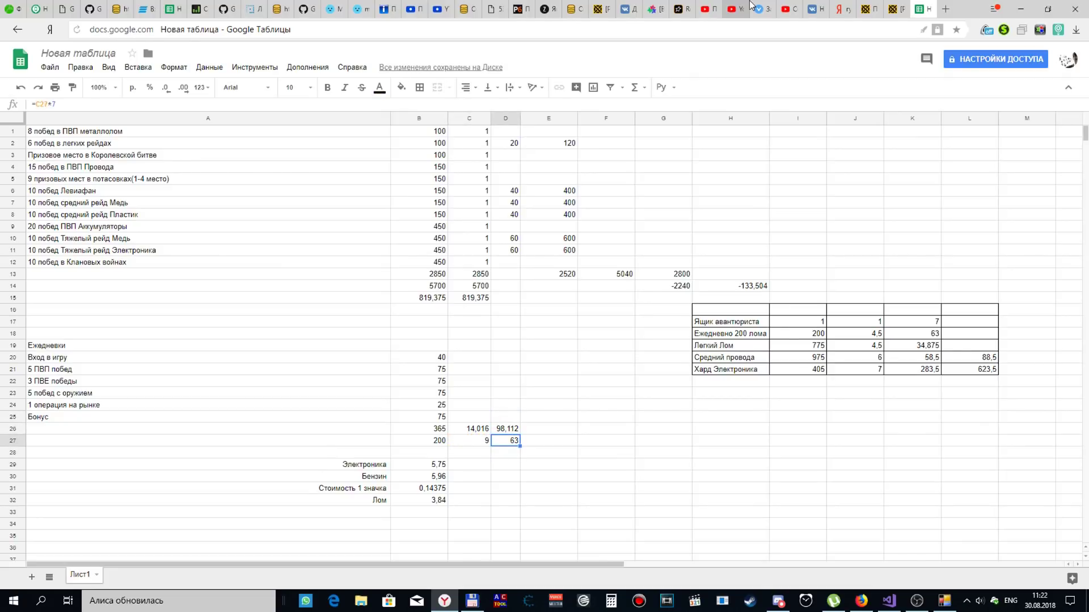
# Change the multiplier in the D26 formula to 14 days, making it =C26*14.
pyautogui.press('Up')
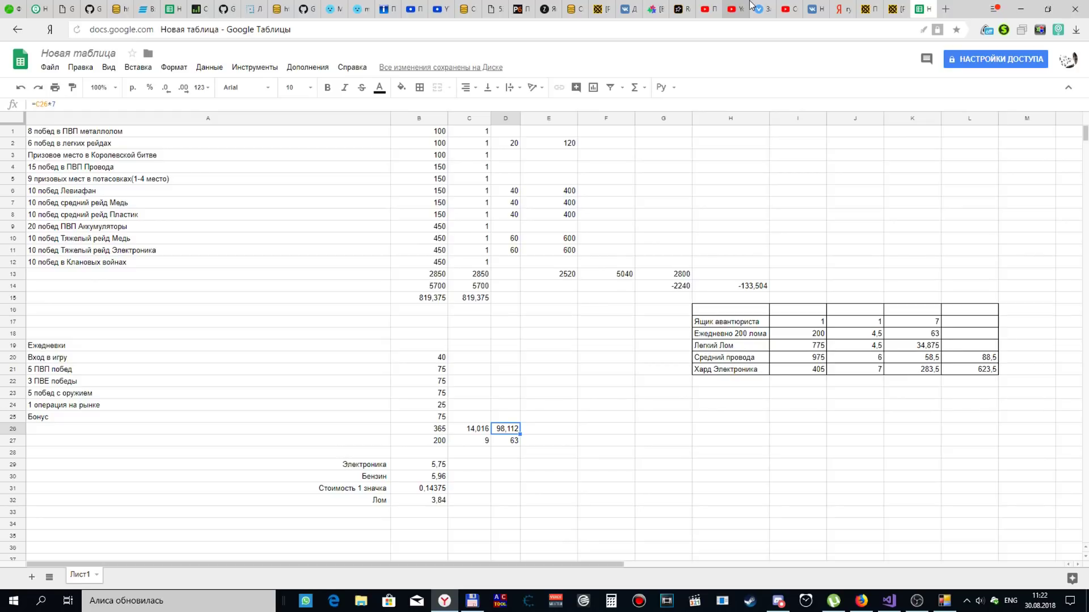
pyautogui.press('F2')
pyautogui.press('BackSpace')
pyautogui.write('14')
pyautogui.press('Return')
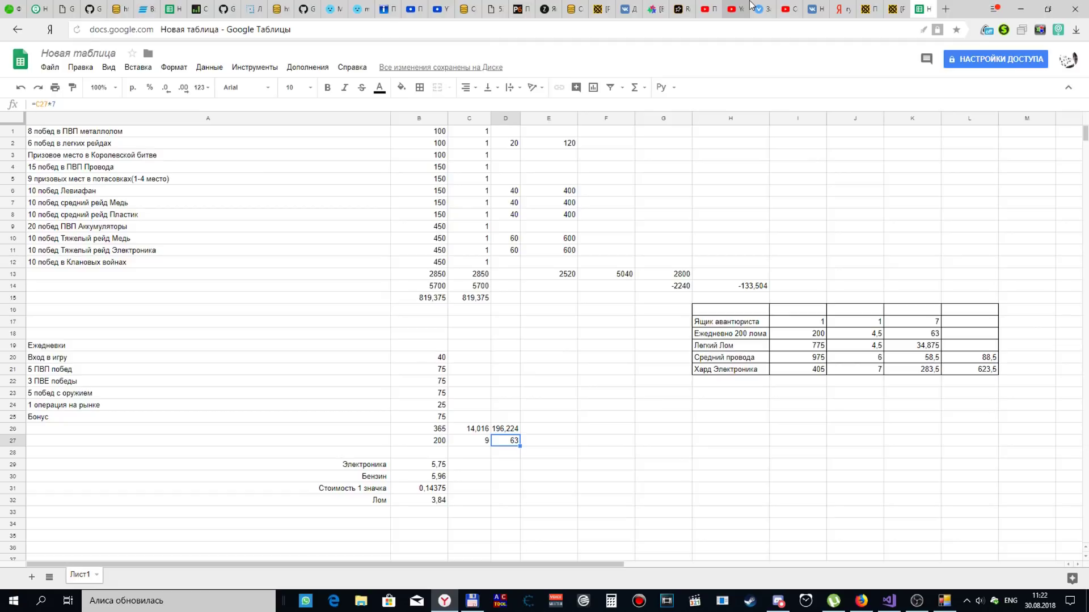
# Replace the formula in D27 with =C27*14 so it covers the same 14 days as D26.
pyautogui.press('Up')
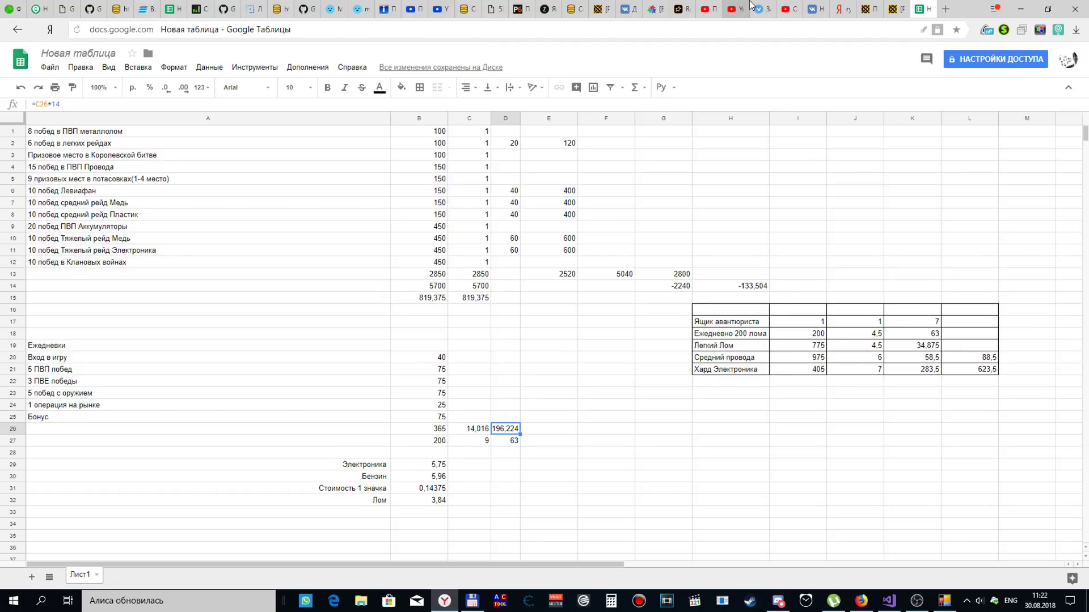
pyautogui.press('Down')
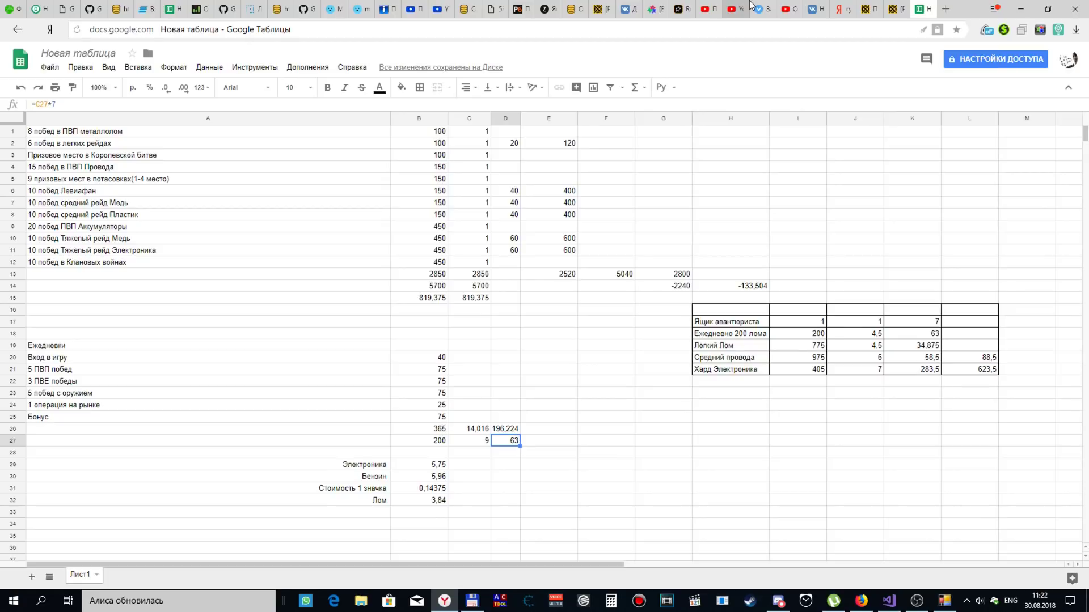
pyautogui.write('=')
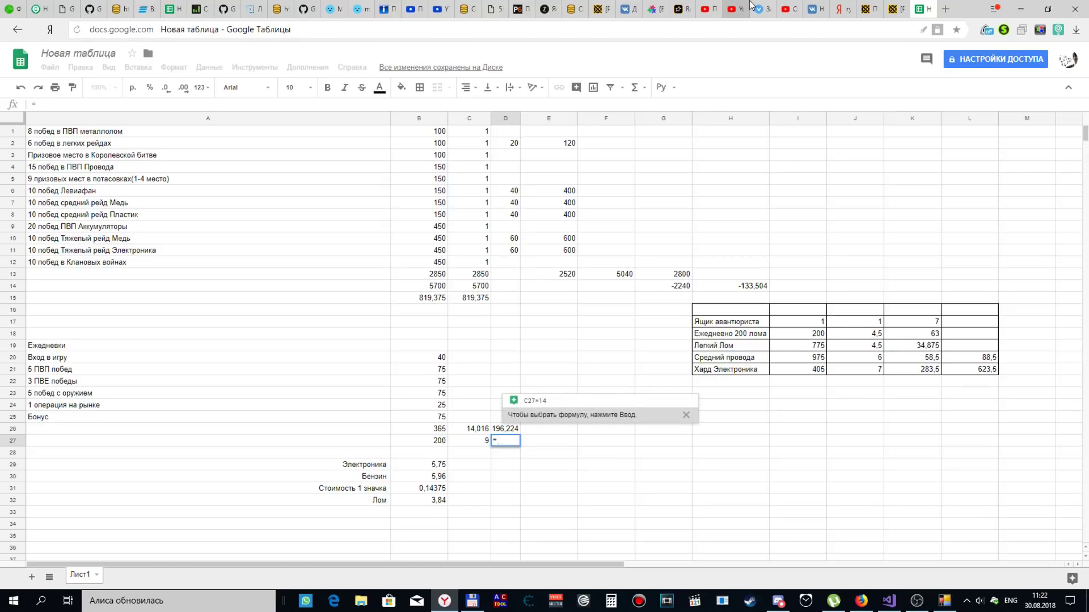
pyautogui.press('Left')
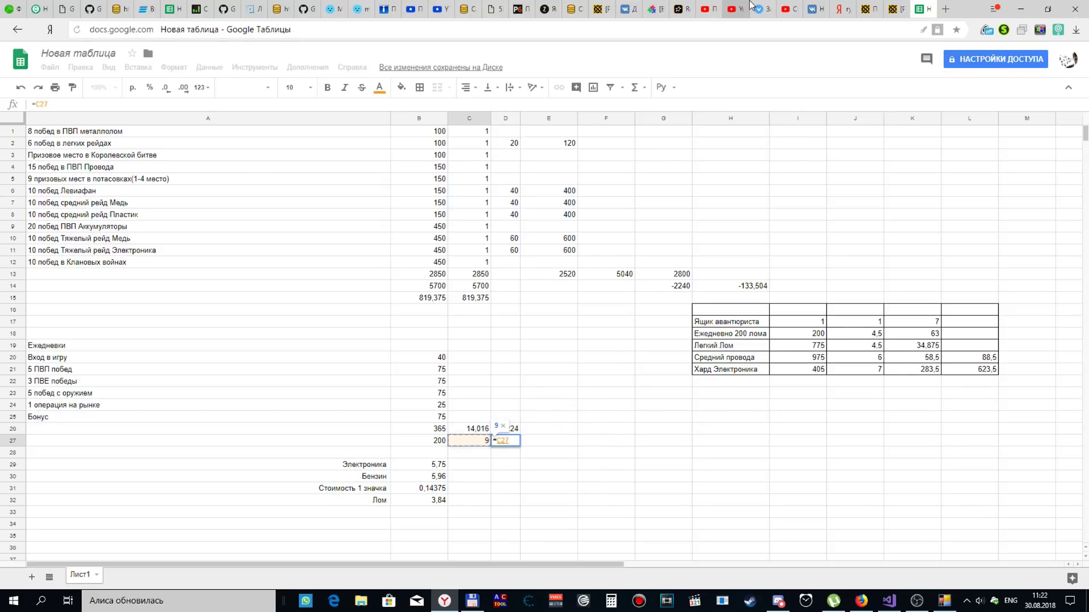
pyautogui.write('*14')
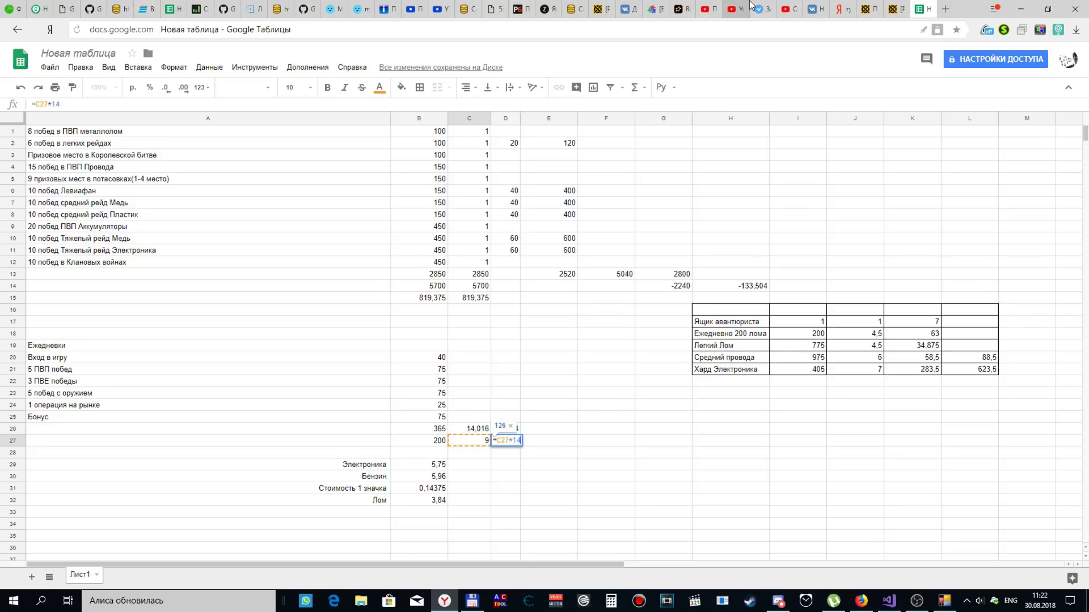
pyautogui.press('Return')
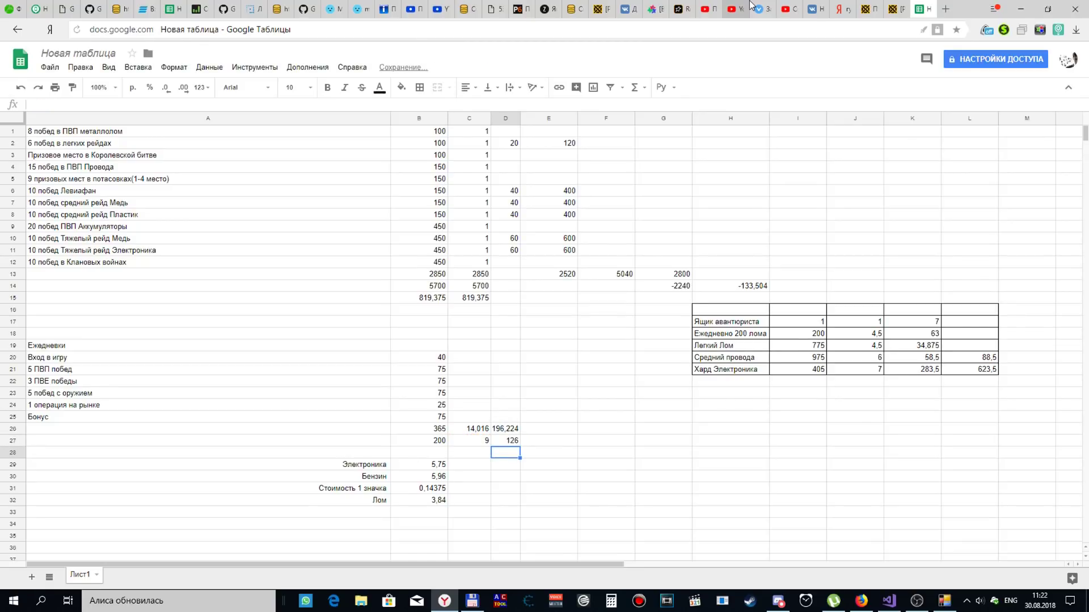
# Review the badge value in C15 and go over the task marks in C1 to C12.
pyautogui.press('Up')
pyautogui.press('Up')
pyautogui.press('Up')
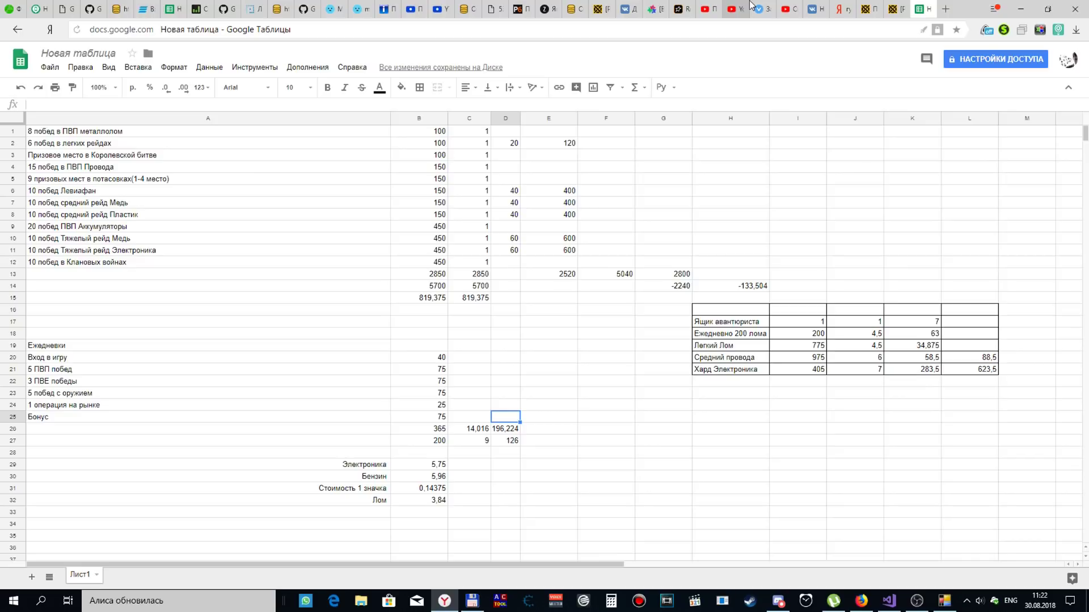
pyautogui.press('Up')
pyautogui.press('Up')
pyautogui.press('Up')
pyautogui.press('Up')
pyautogui.press('Up')
pyautogui.press('Up')
pyautogui.press('Up')
pyautogui.press('Up')
pyautogui.press('Up')
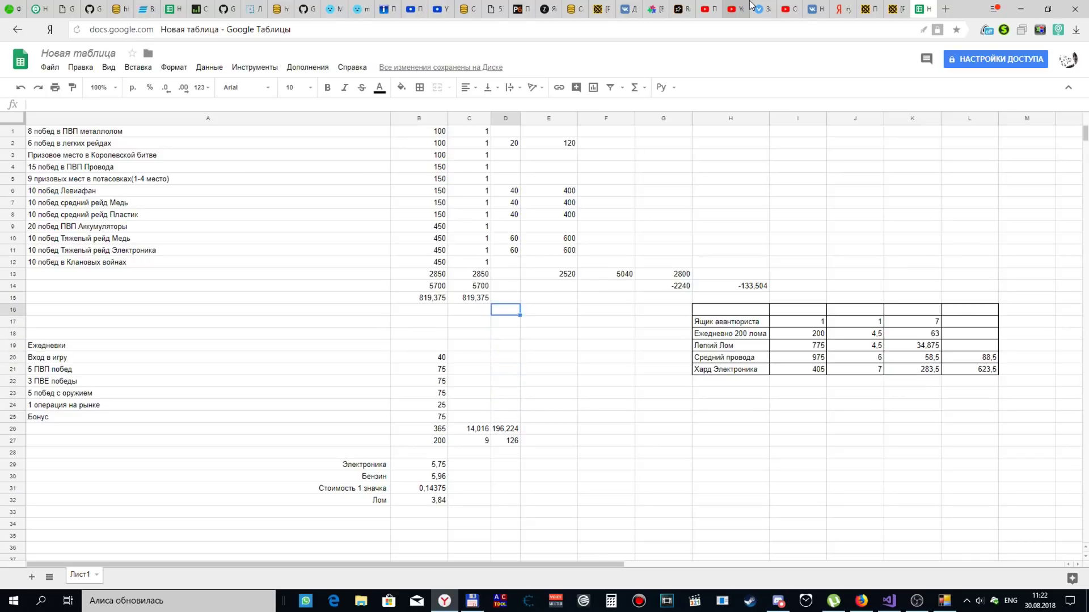
pyautogui.press('Up')
pyautogui.press('Left')
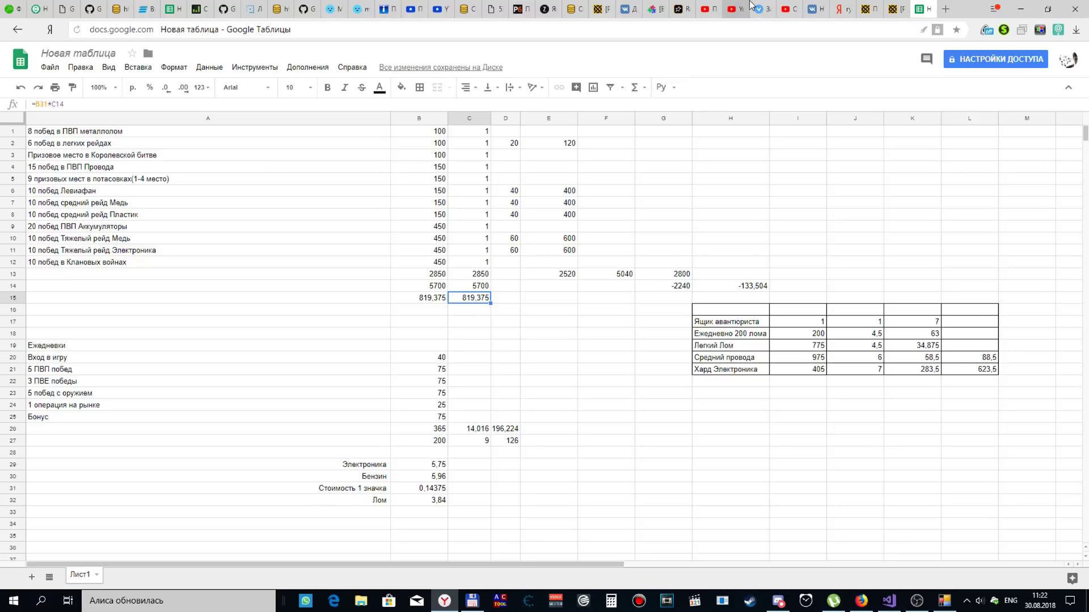
pyautogui.press('Down')
pyautogui.press('Up')
pyautogui.press('Up')
pyautogui.press('Up')
pyautogui.press('Up')
pyautogui.hotkey('shift', 'Up')
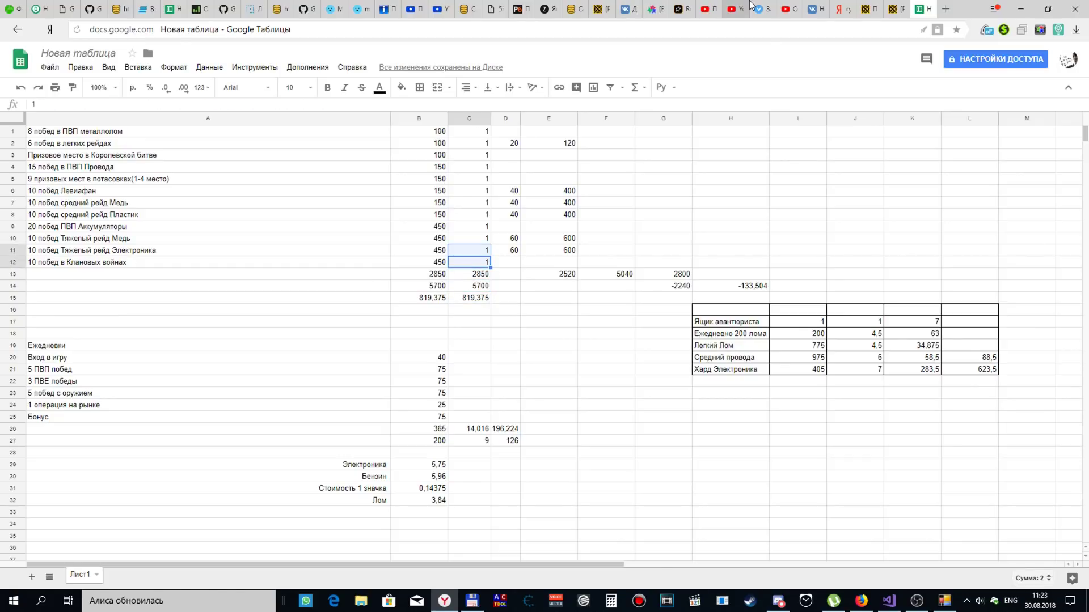
pyautogui.hotkey('shift', 'Up')
pyautogui.hotkey('shift', 'Up')
pyautogui.hotkey('shift', 'Up')
pyautogui.hotkey('shift', 'Up')
pyautogui.hotkey('shift', 'Up')
pyautogui.hotkey('shift', 'Up')
pyautogui.hotkey('shift', 'Up')
pyautogui.hotkey('shift', 'Up')
pyautogui.hotkey('shift', 'Up')
pyautogui.hotkey('shift', 'Up')
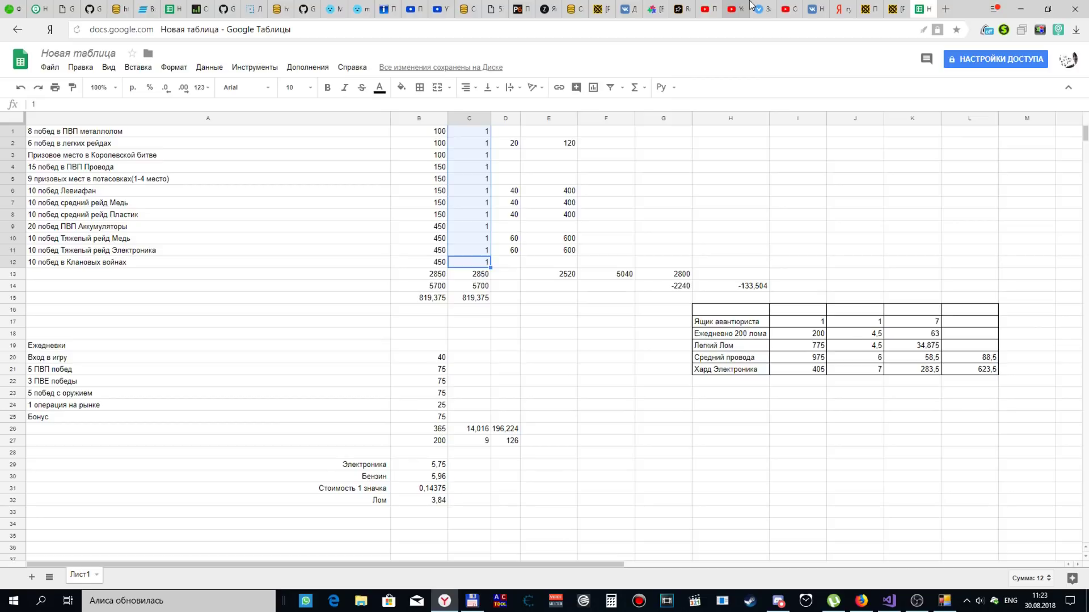
pyautogui.press('Down')
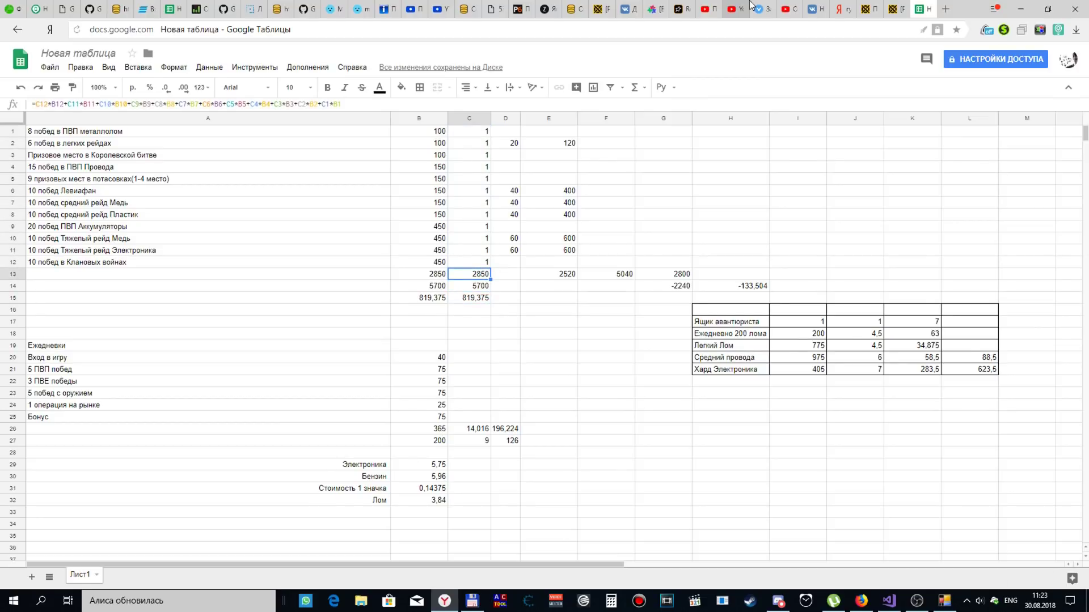
# Add the 14-day daily reward value to the badge value in C16 with the formula =C15+D26.
pyautogui.press('Down')
pyautogui.press('Down')
pyautogui.press('Down')
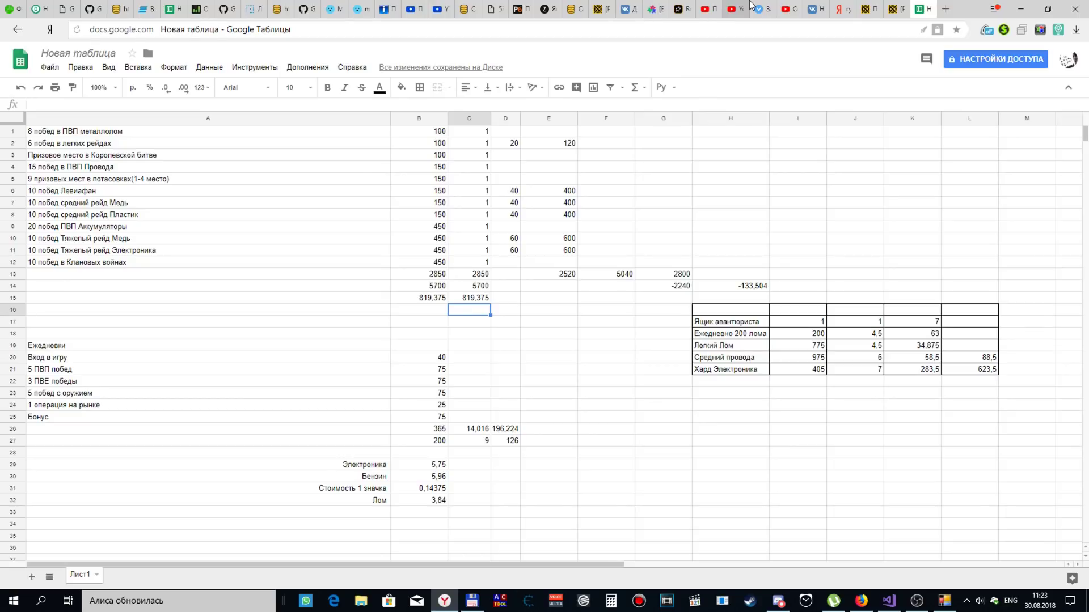
pyautogui.write('=')
pyautogui.press('Up')
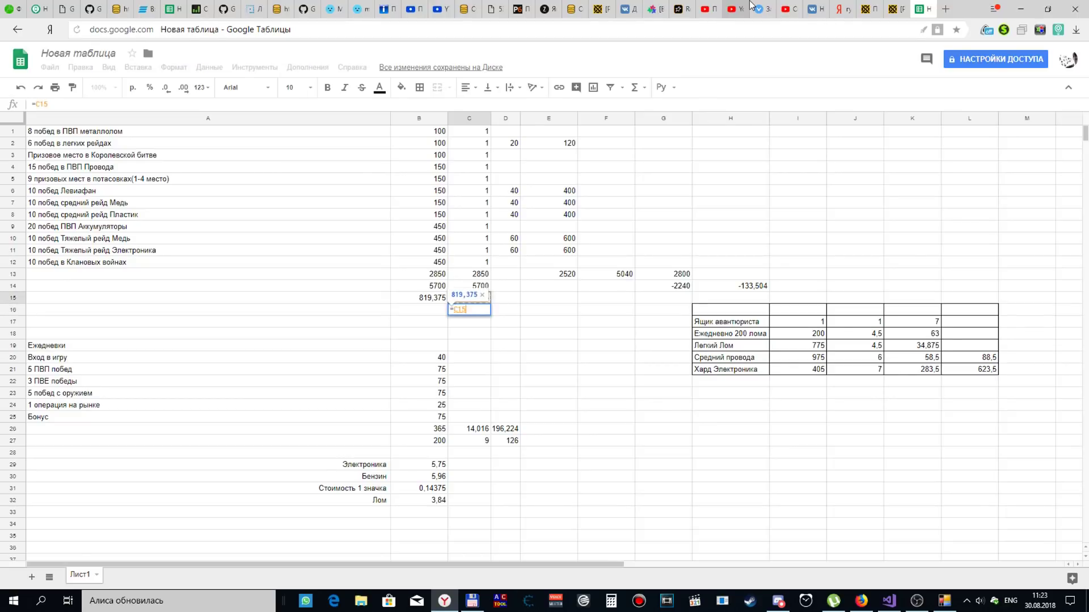
pyautogui.write('+')
pyautogui.press('Down')
pyautogui.press('Down')
pyautogui.press('Down')
pyautogui.press('Down')
pyautogui.press('Down')
pyautogui.press('Down')
pyautogui.press('Down')
pyautogui.press('Down')
pyautogui.press('Down')
pyautogui.press('Down')
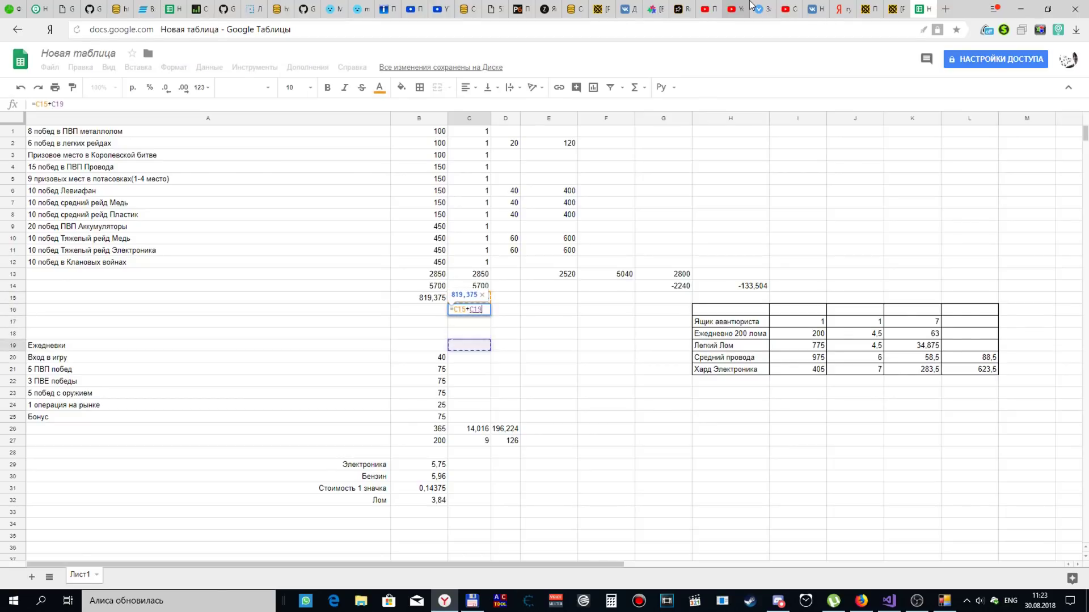
pyautogui.press('Right')
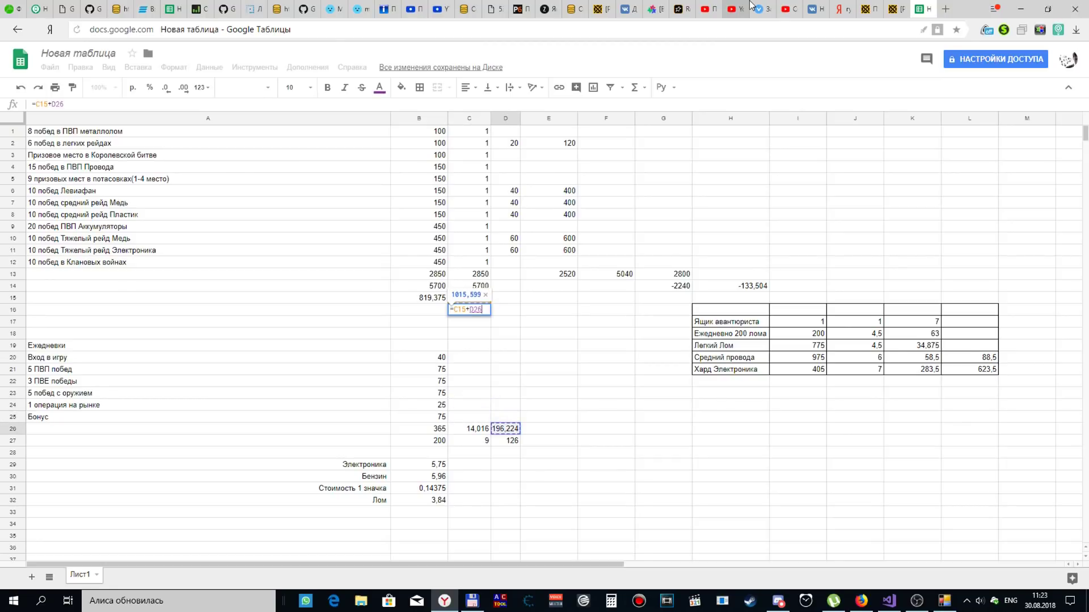
pyautogui.press('Return')
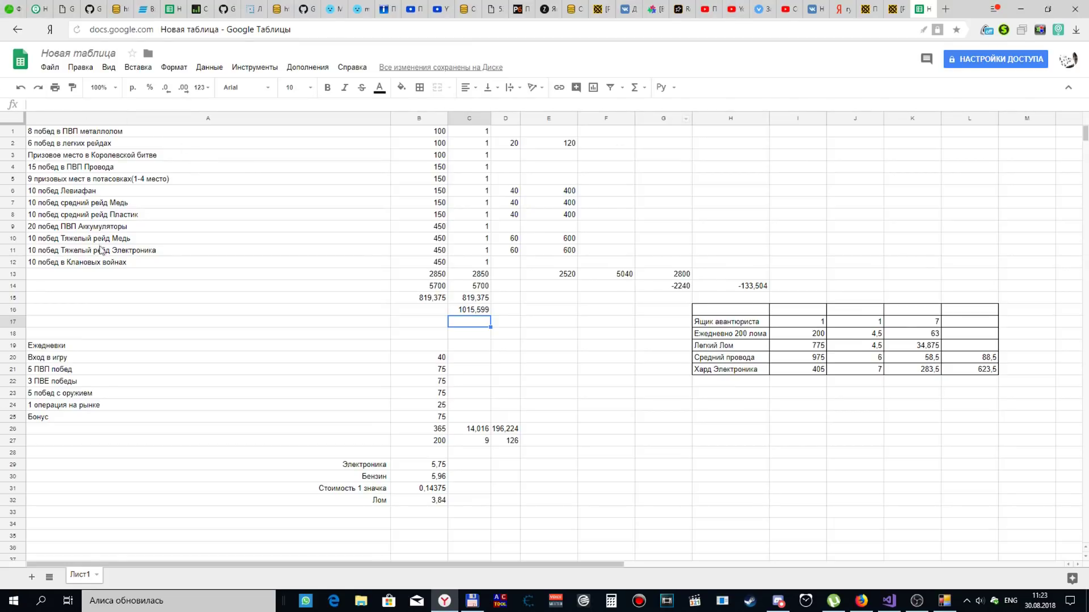
# Go over the tasks in A1 to A12, and compare the daily tasks in A21 to A23 with the ПВП tasks in A9, A4 and A1.
pyautogui.moveTo(128, 266); pyautogui.dragTo(61, 132)
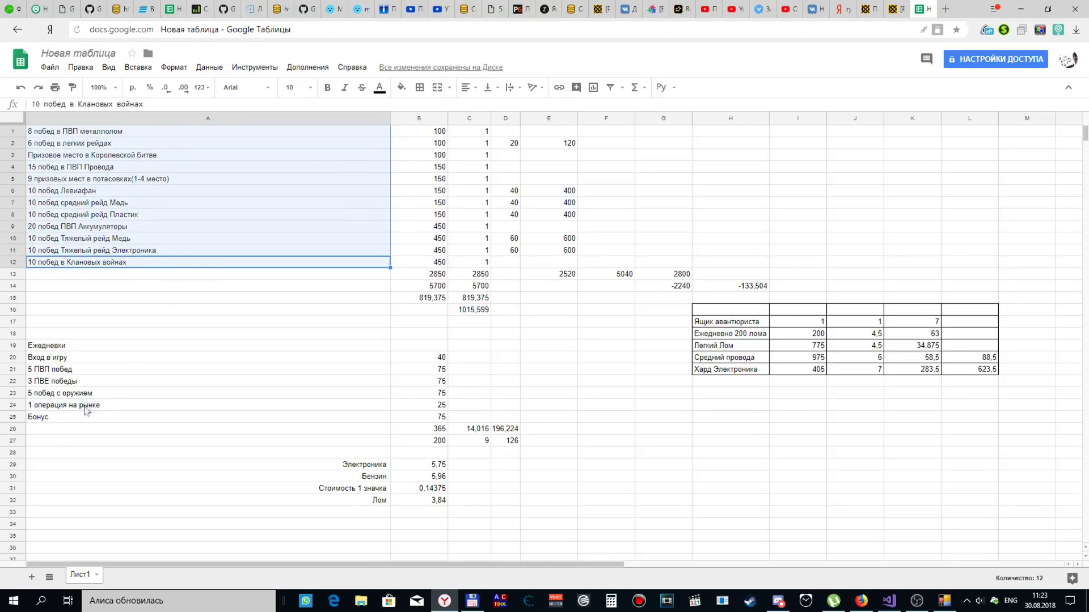
pyautogui.click(127, 369)
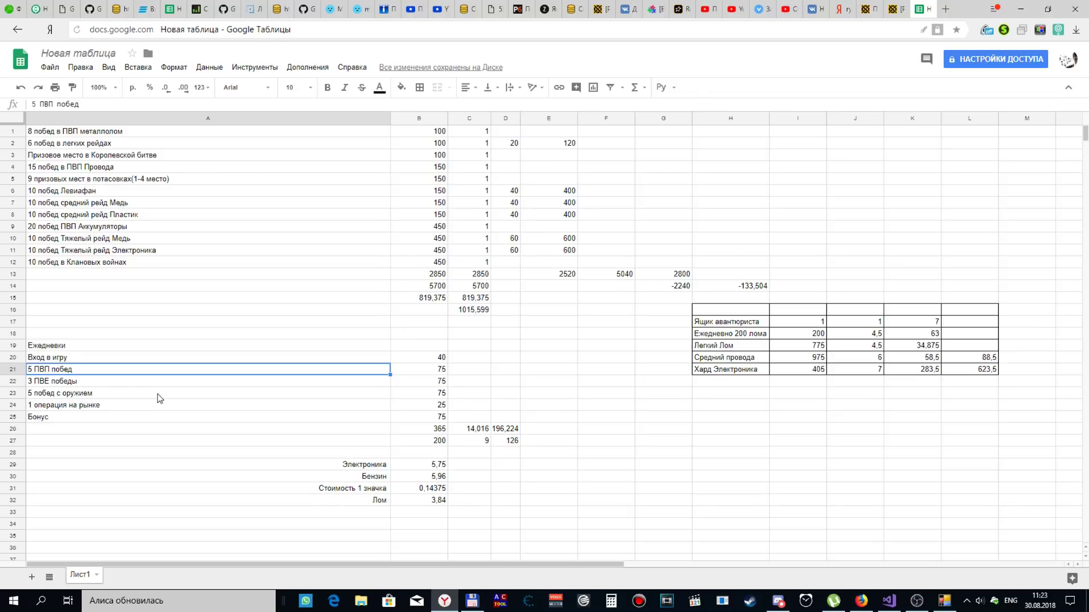
pyautogui.keyDown('ctrl'); pyautogui.click(112, 393); pyautogui.keyUp('ctrl')
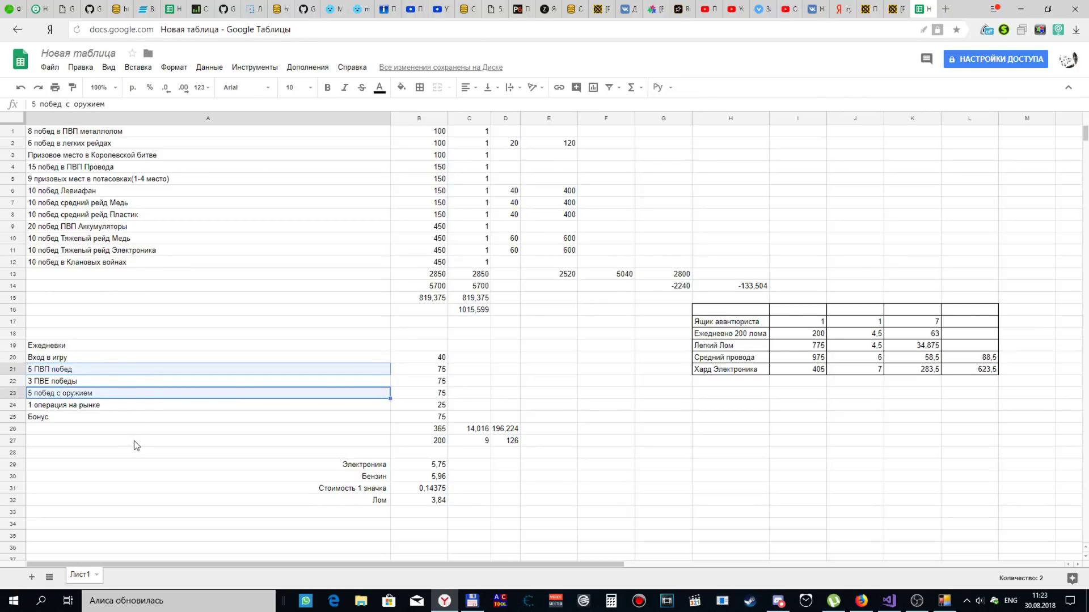
pyautogui.keyDown('ctrl'); pyautogui.click(123, 227); pyautogui.keyUp('ctrl')
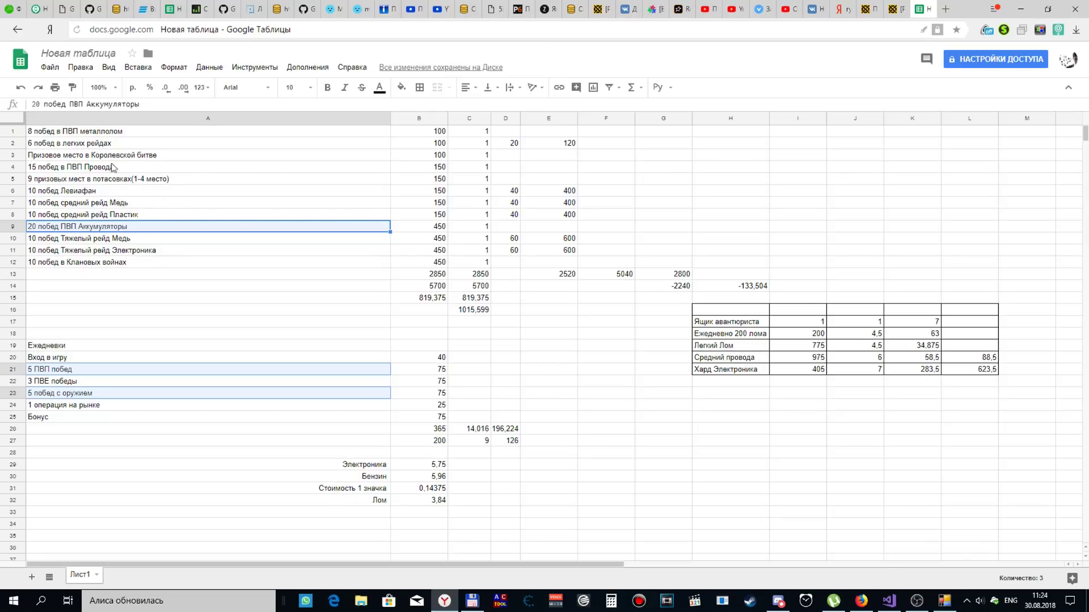
pyautogui.keyDown('ctrl'); pyautogui.click(78, 169); pyautogui.keyUp('ctrl')
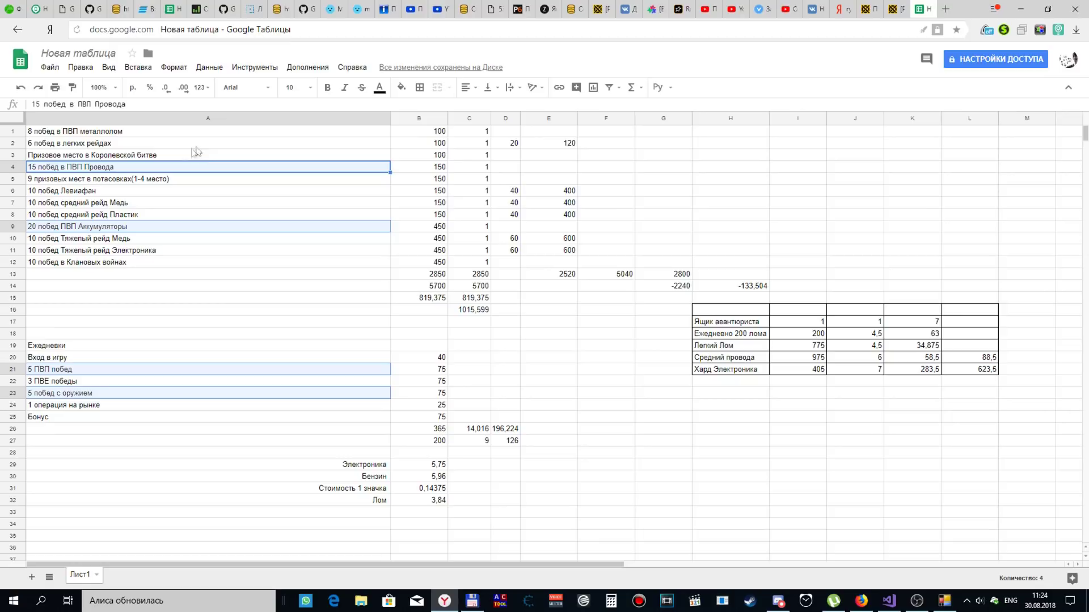
pyautogui.keyDown('ctrl'); pyautogui.click(65, 136); pyautogui.keyUp('ctrl')
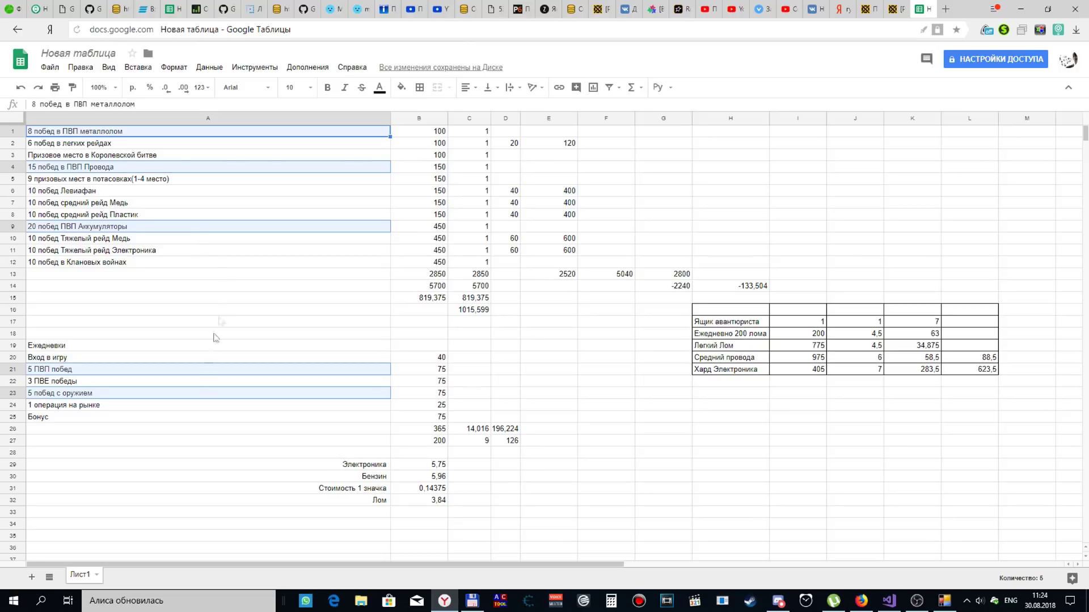
pyautogui.click(69, 384)
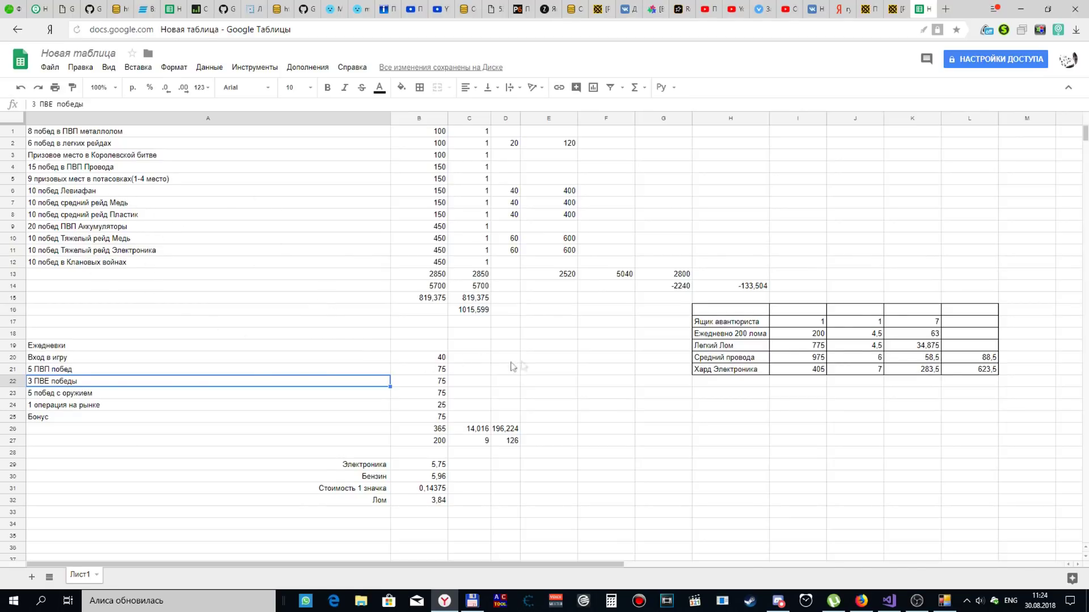
pyautogui.click(553, 322)
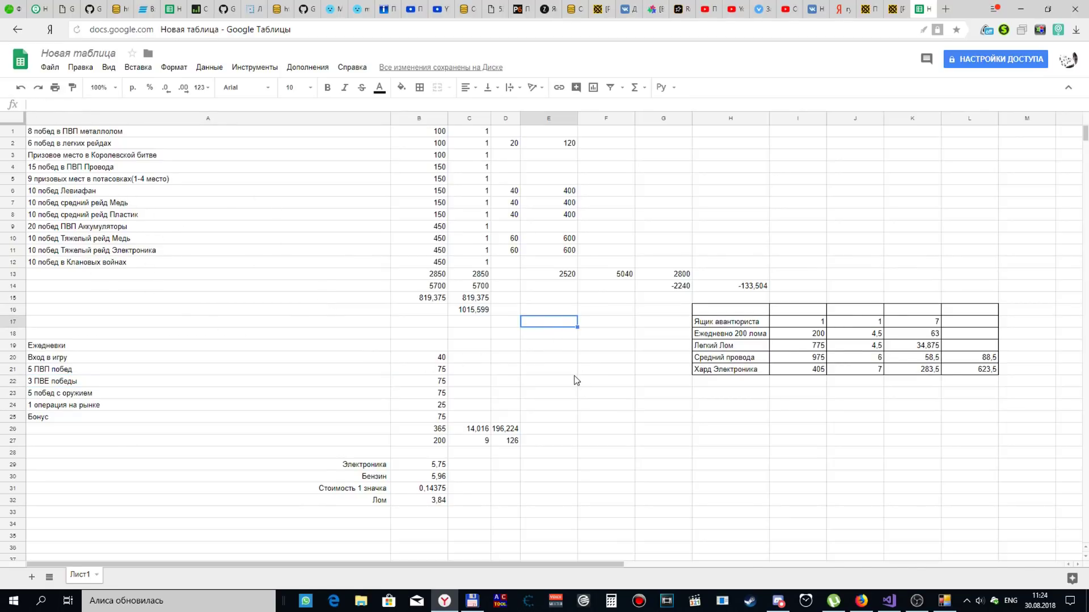
# Exclude the task 10 побед в Клановых войнах by clearing its mark in C12, and check the recalculated totals.
pyautogui.click(482, 263)
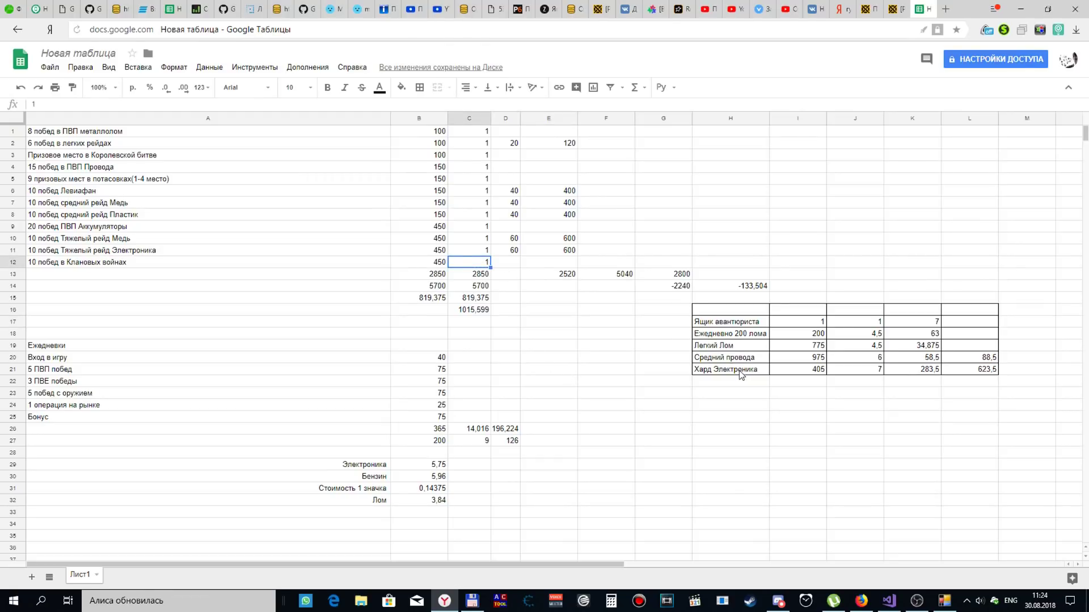
pyautogui.press('Delete')
pyautogui.press('Up')
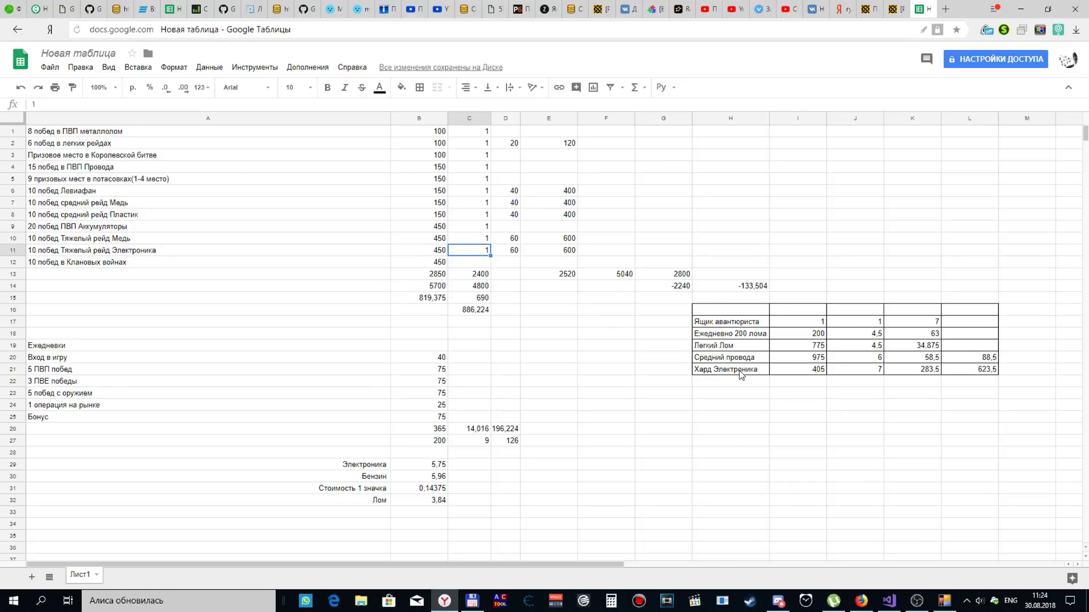
pyautogui.press('Down')
pyautogui.press('Down')
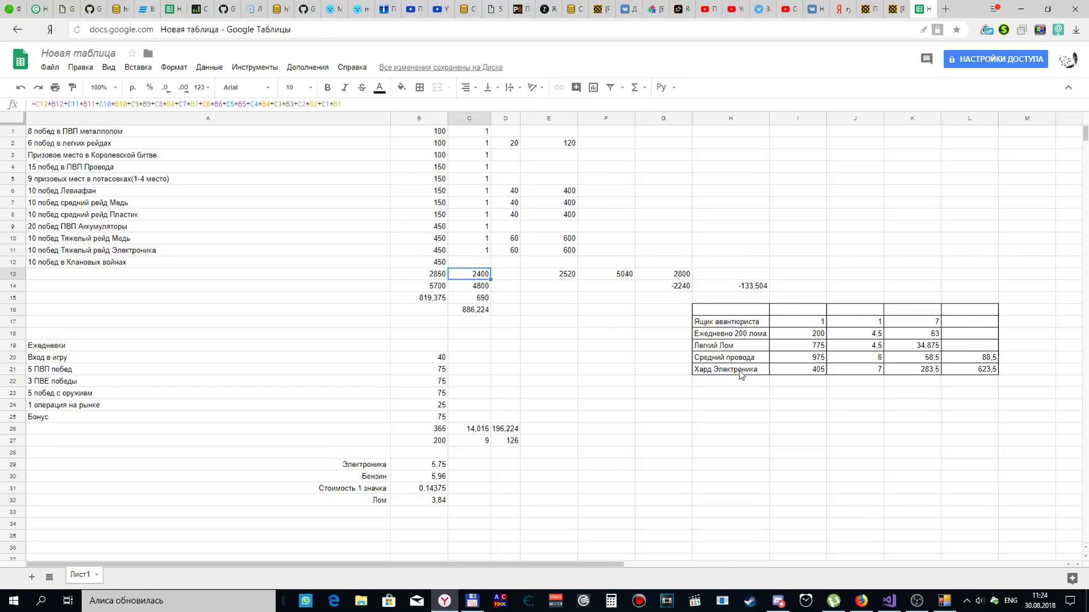
# Exclude both 10 побед Тяжелый рейд tasks by clearing their marks in C11 and C10.
pyautogui.press('Up')
pyautogui.press('Up')
pyautogui.press('Up')
pyautogui.press('Down')
pyautogui.press('Delete')
pyautogui.press('Up')
pyautogui.press('Delete')
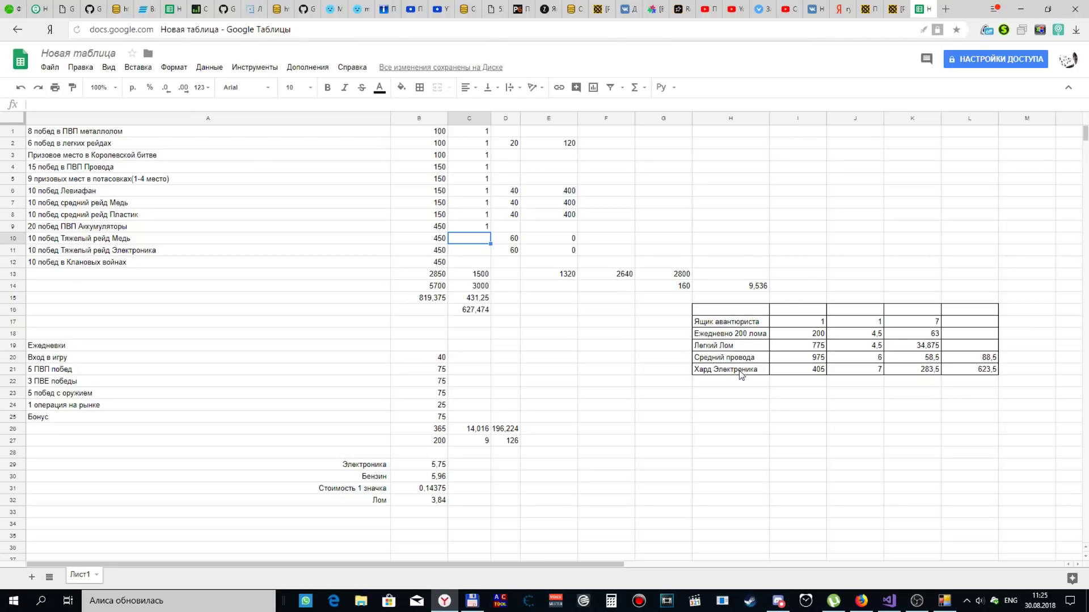
# Include the two heavy raid tasks and the clan wars task by entering 1 in C10, C11 and C12.
pyautogui.write('`')
pyautogui.press('Return')
pyautogui.write('`')
pyautogui.press('Return')
pyautogui.press('Up')
pyautogui.press('Up')
pyautogui.write('1')
pyautogui.press('Return')
pyautogui.write('1')
pyautogui.press('Return')
pyautogui.write('1')
pyautogui.press('Return')
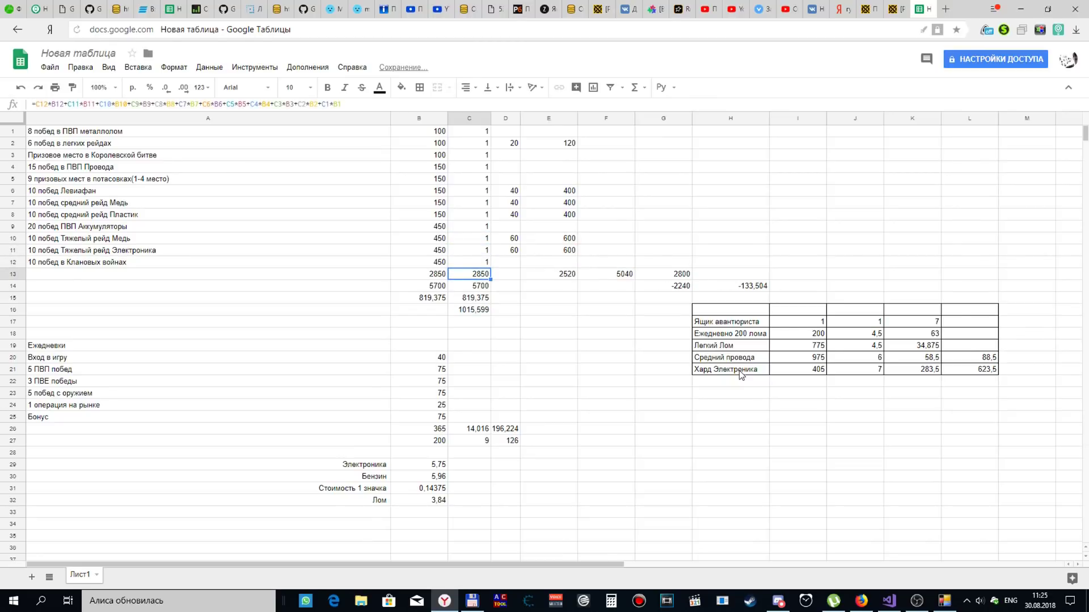
# Review the combined badge and daily reward total in C16, and go back over the cells up to the clan wars mark in C12.
pyautogui.press('Down')
pyautogui.press('Down')
pyautogui.press('Down')
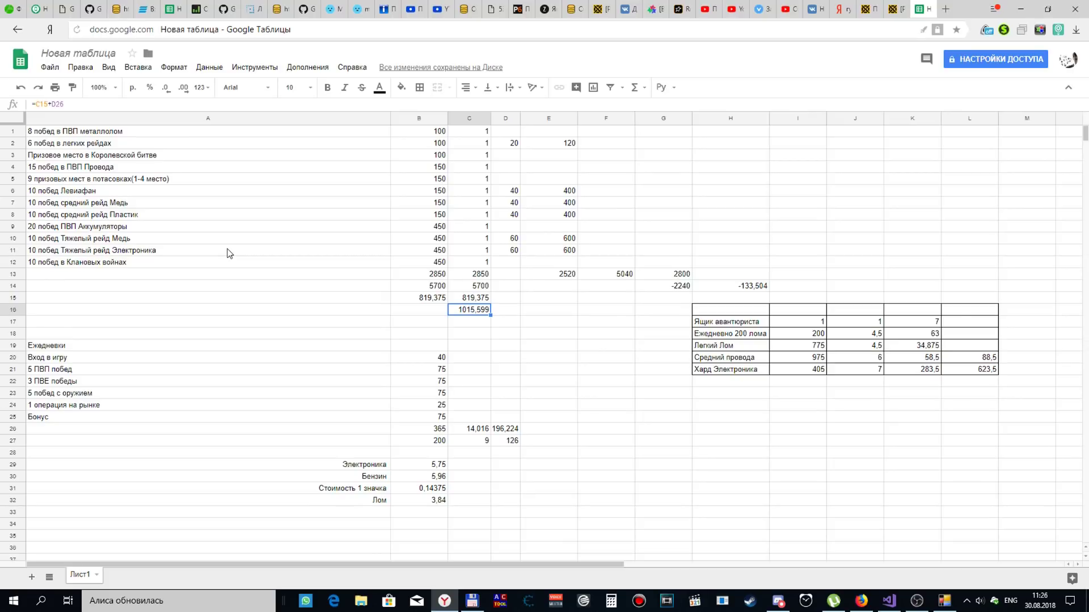
pyautogui.press('Up')
pyautogui.press('Up')
pyautogui.press('Up')
pyautogui.press('Up')
pyautogui.press('Up')
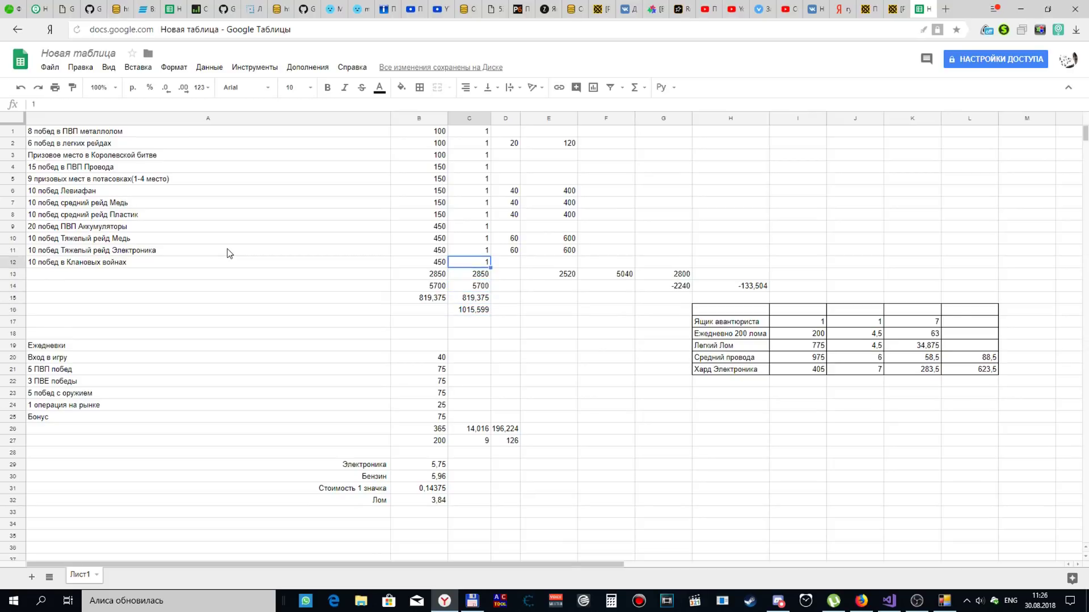
pyautogui.press('Down')
# Switch to Crossout Trade Helper and load up-to-date data in its Значки механиков section.
pyautogui.click(944, 601)
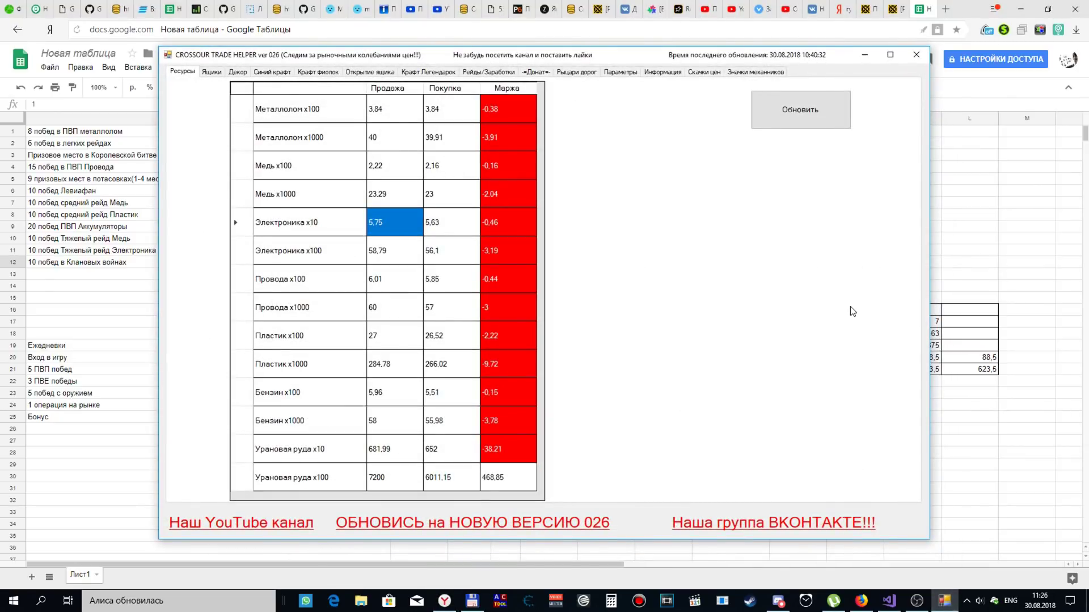
pyautogui.click(750, 72)
pyautogui.click(906, 105)
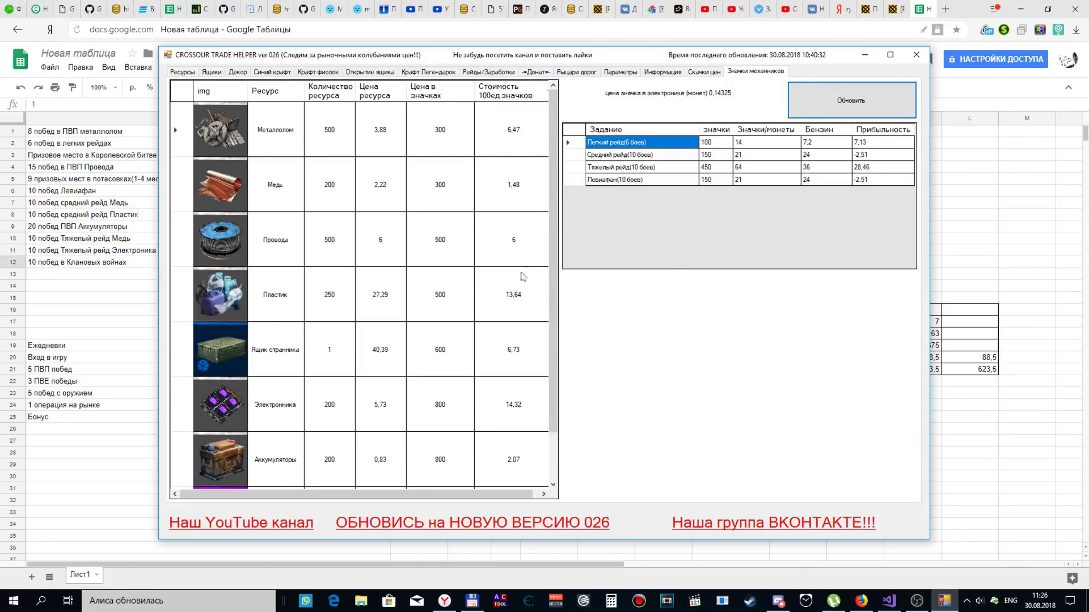
# Sort the resources by Стоимость 100ед значков in descending order, look through the list, and close Crossout Trade Helper.
pyautogui.click(512, 93)
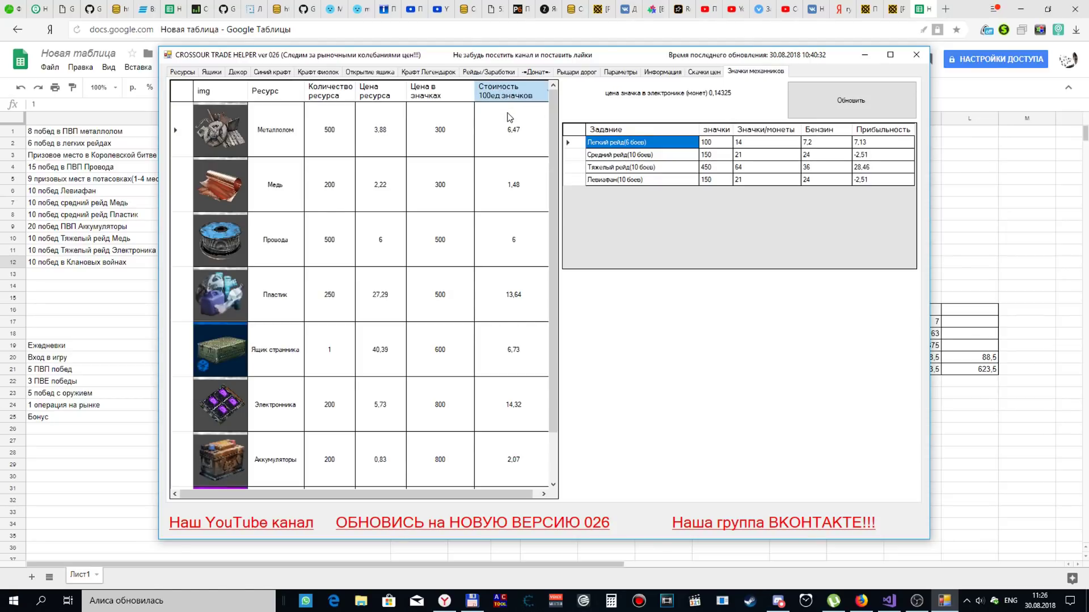
pyautogui.click(513, 96)
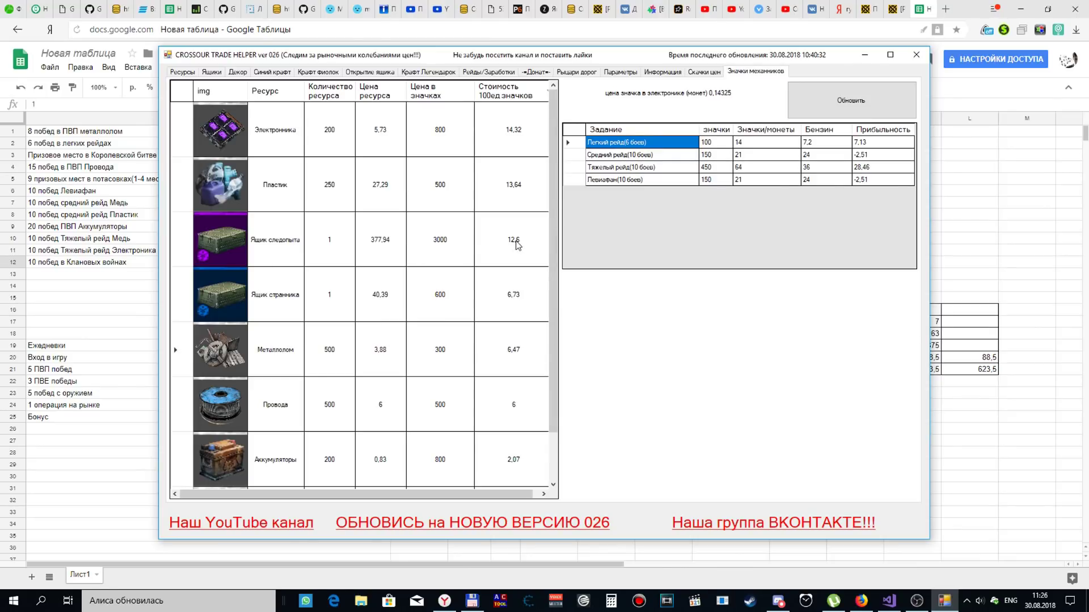
pyautogui.moveTo(554, 209); pyautogui.dragTo(550, 320)
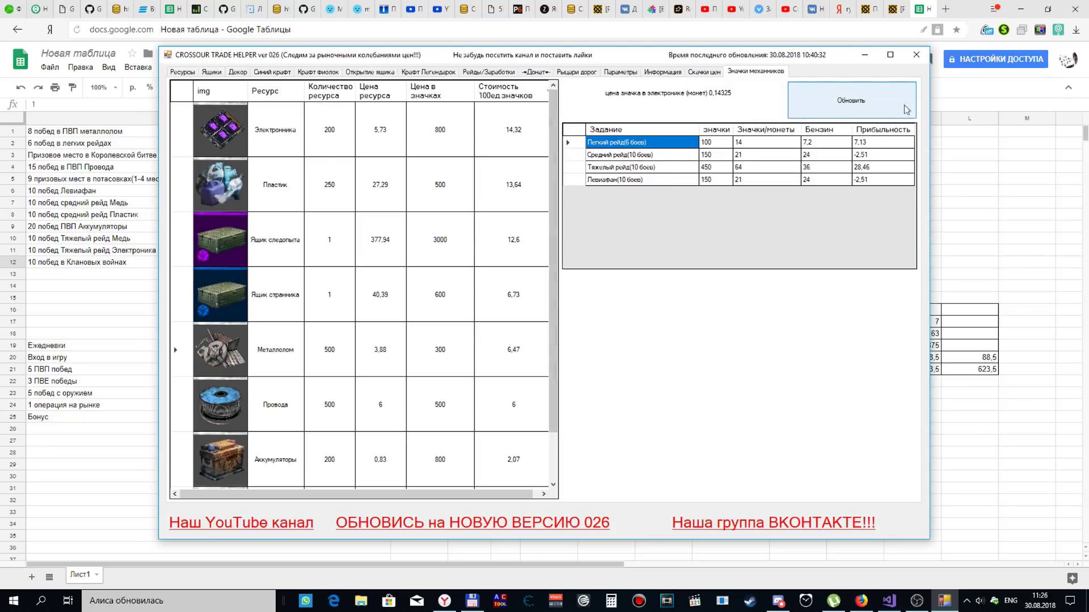
pyautogui.click(916, 55)
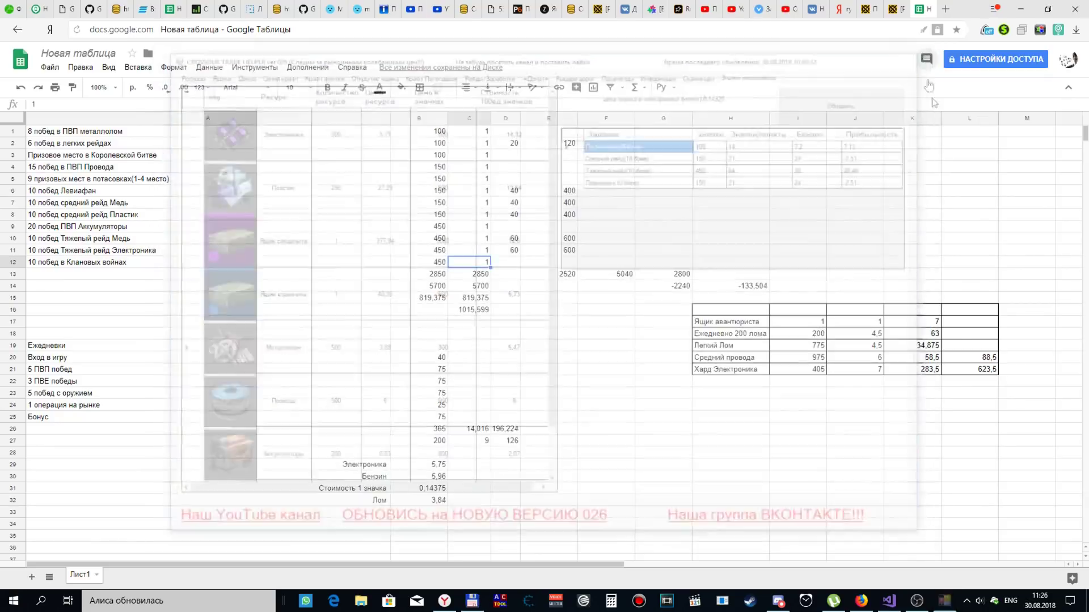